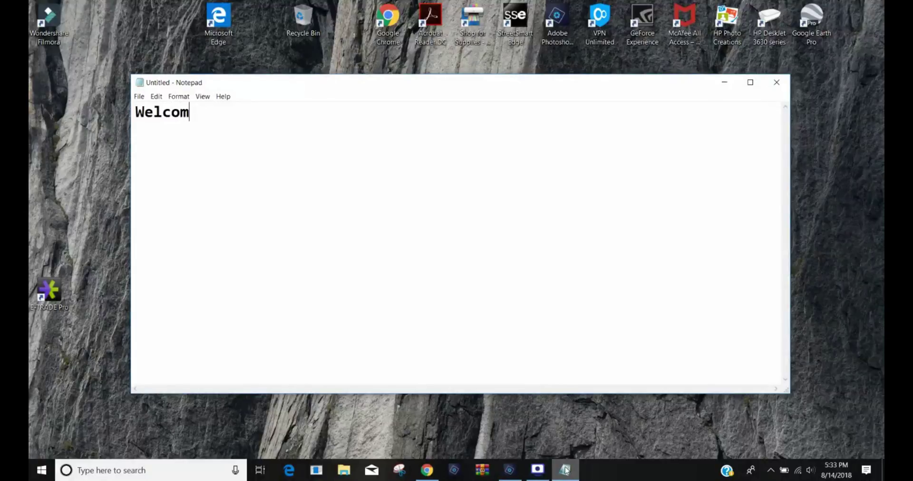
Complete the note's first line to read "Welcome to TECH TOWN. In this video, I will show you how to take an object"
{"action": "type", "text": "o TECH"}
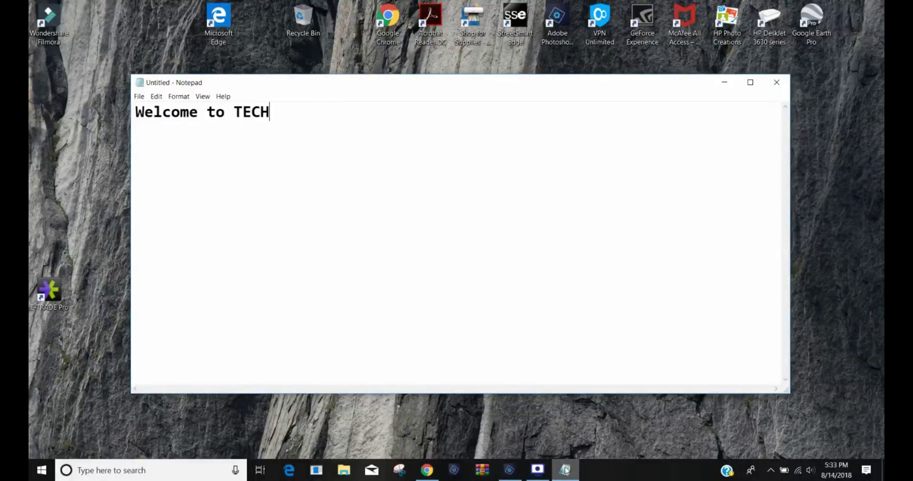
{"action": "type", "text": " TOWN"}
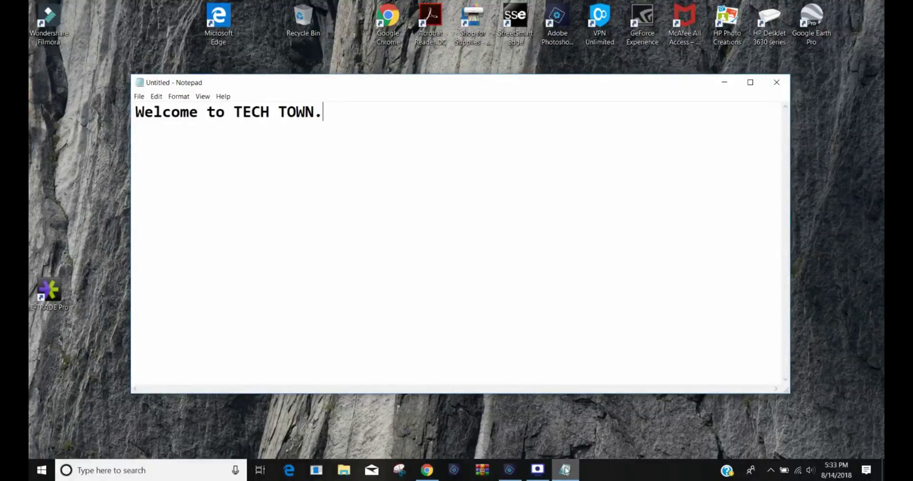
{"action": "type", "text": ". In thi"}
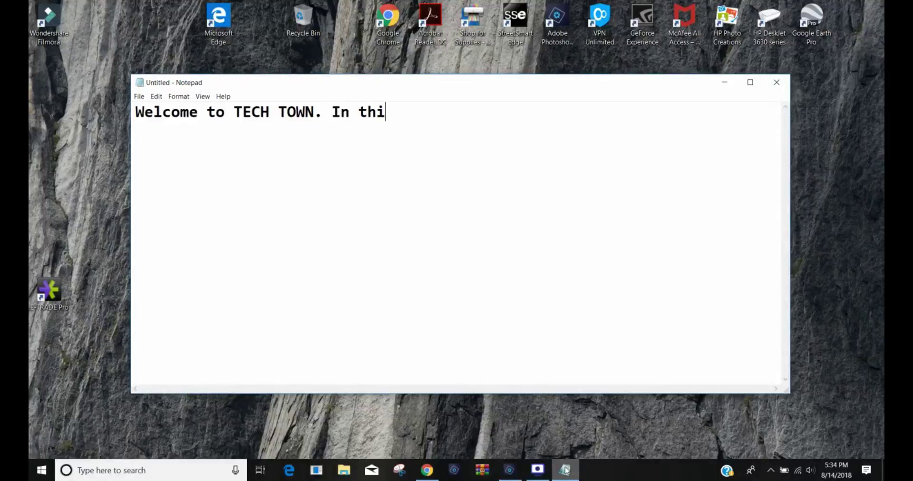
{"action": "type", "text": "s video,"}
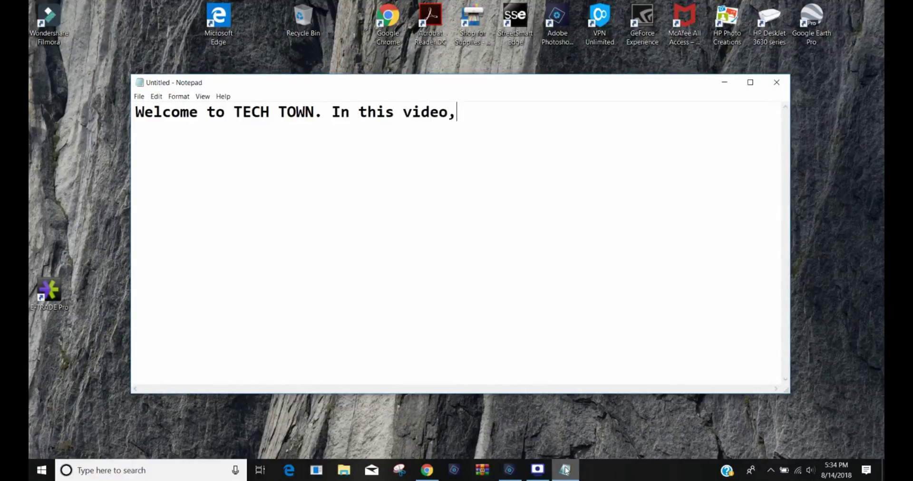
{"action": "type", "text": " I will"}
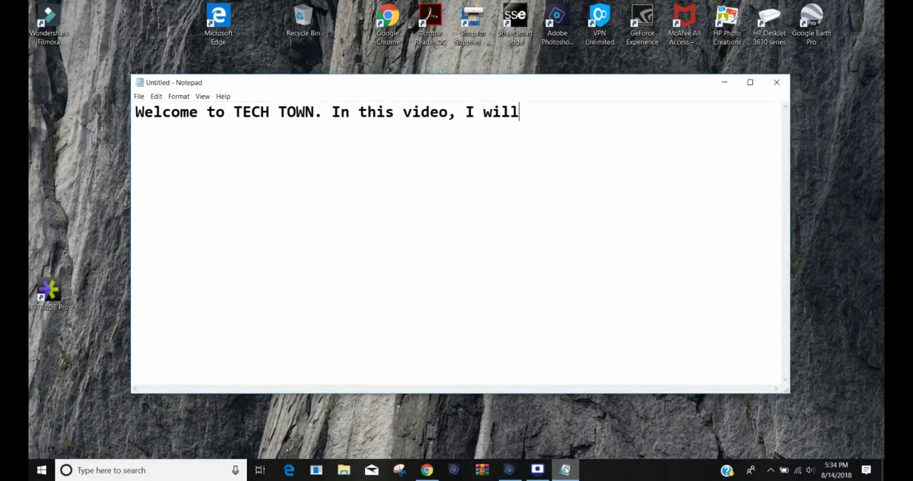
{"action": "type", "text": " show y"}
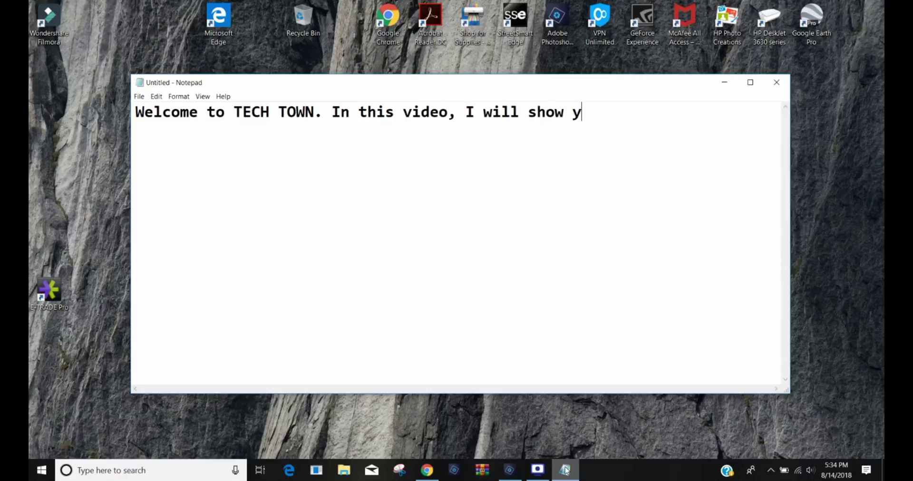
{"action": "type", "text": "ou hw"}
{"action": "key", "text": "BackSpace"}
{"action": "type", "text": "ow to"}
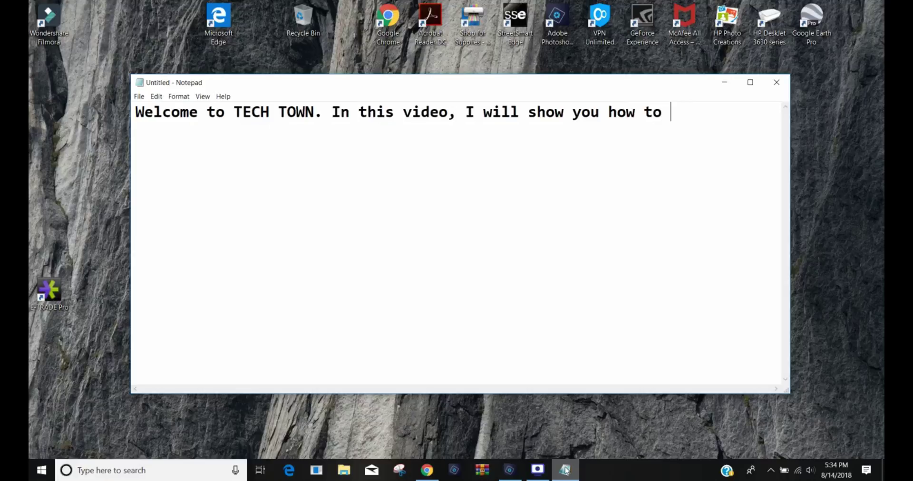
{"action": "type", "text": " take an object'"}
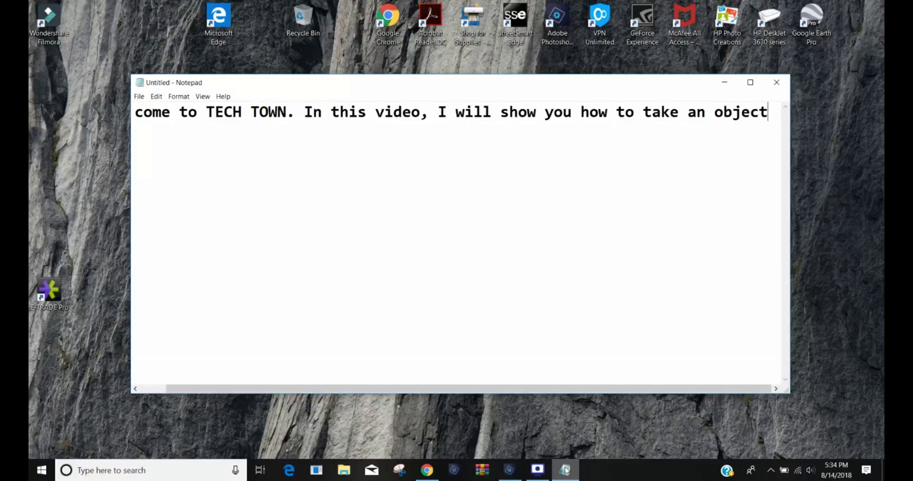
{"action": "key", "text": "Return"}
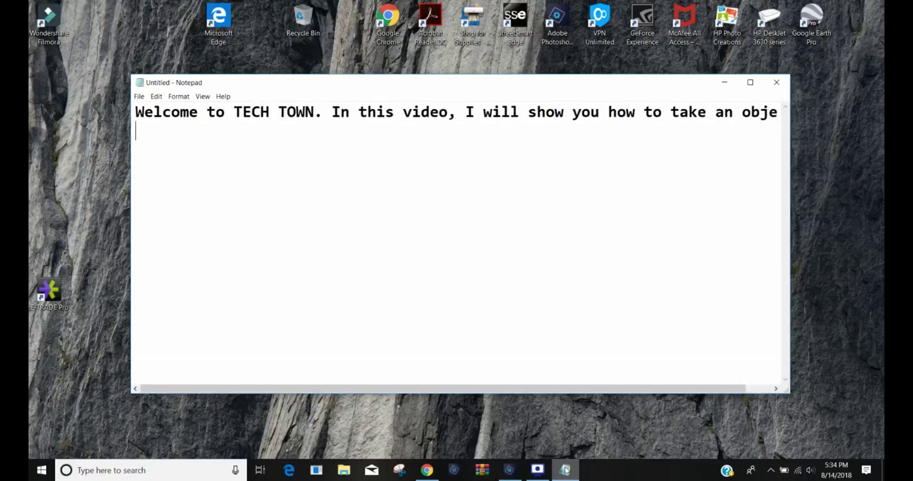
Write the note's second line as "from one image, and put it on another background."
{"action": "type", "text": "from one ima"}
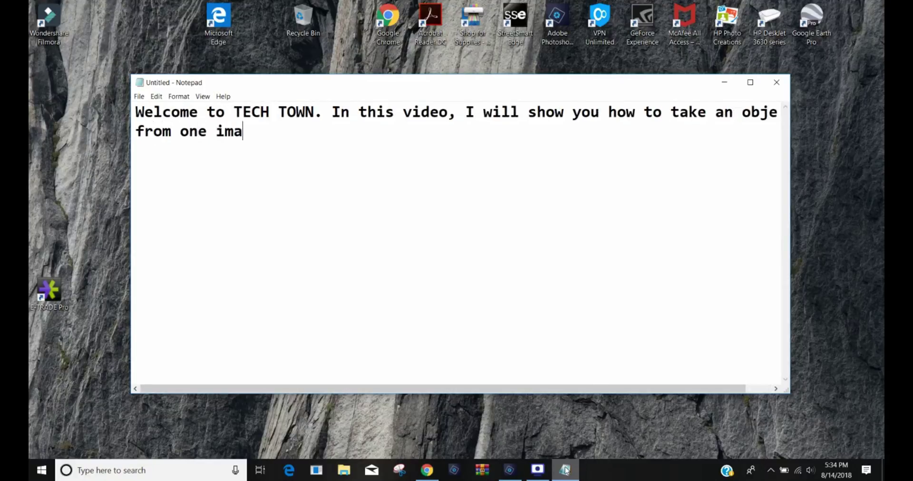
{"action": "type", "text": "ge, and but i"}
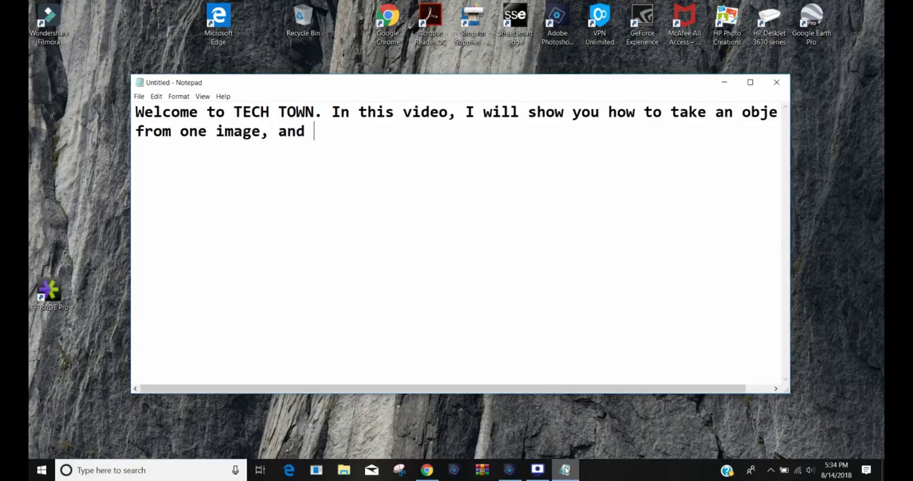
{"action": "key", "text": "BackSpace"}
{"action": "key", "text": "BackSpace"}
{"action": "key", "text": "BackSpace"}
{"action": "key", "text": "BackSpace"}
{"action": "type", "text": "put it on a"}
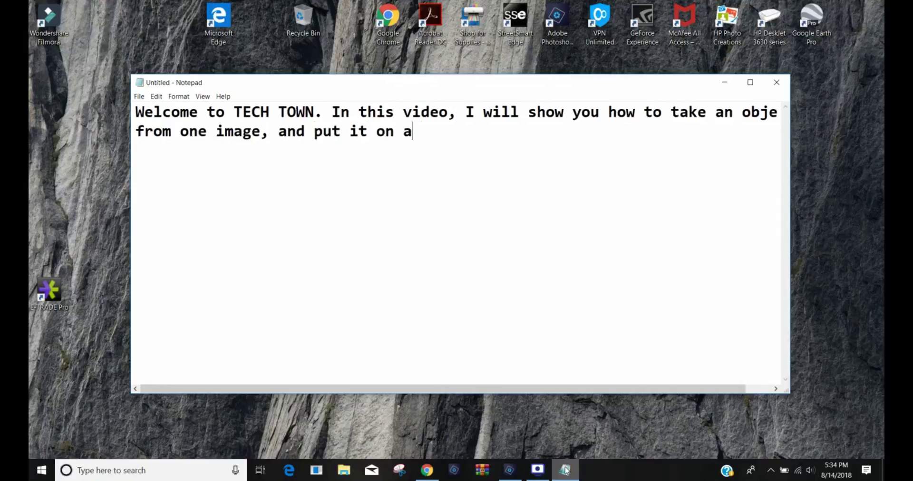
{"action": "type", "text": "nother background."}
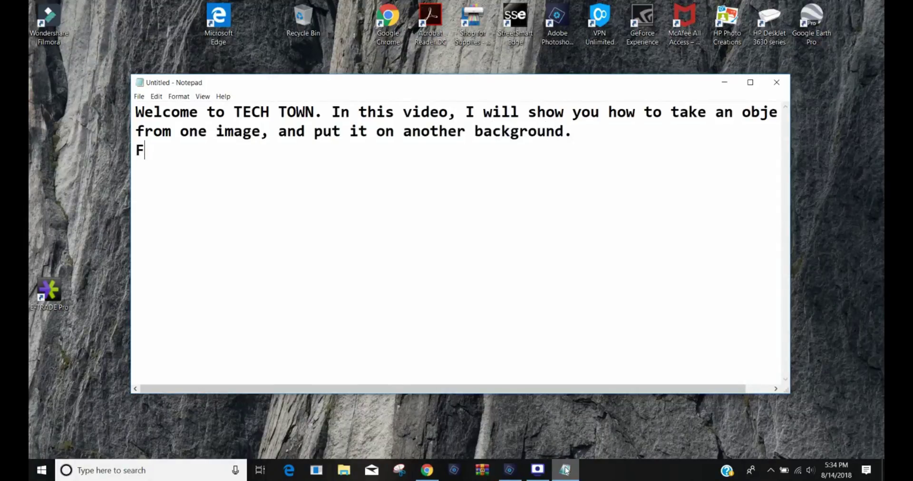
Add the line "Step one: Gather your images and save them to your computer." below the introduction
{"action": "key", "text": "BackSpace"}
{"action": "type", "text": "Step one"}
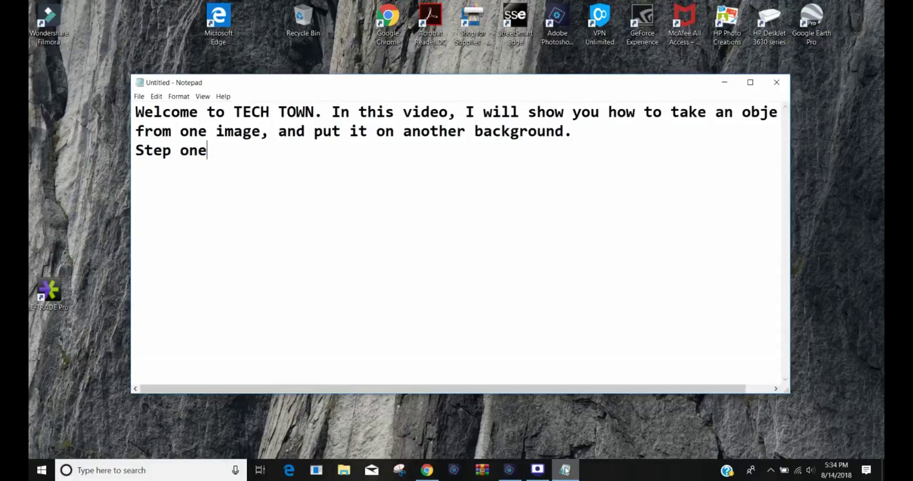
{"action": "type", "text": ": Gather you"}
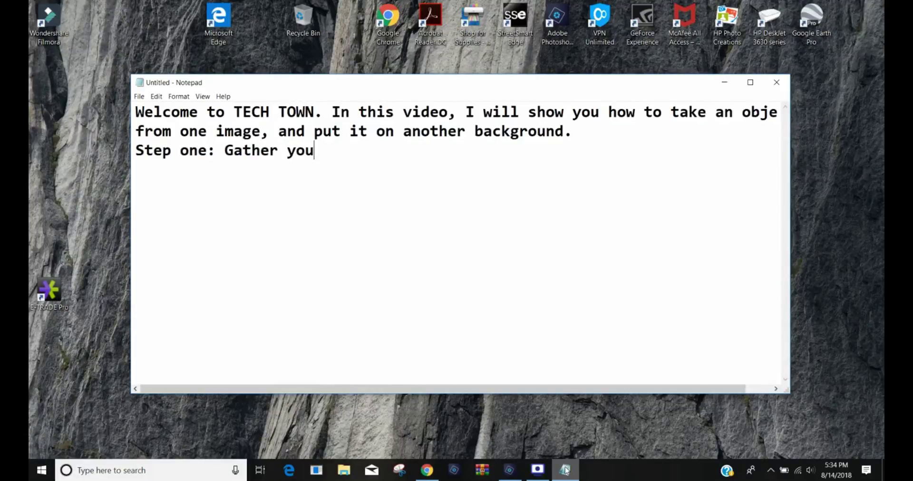
{"action": "type", "text": "r images and"}
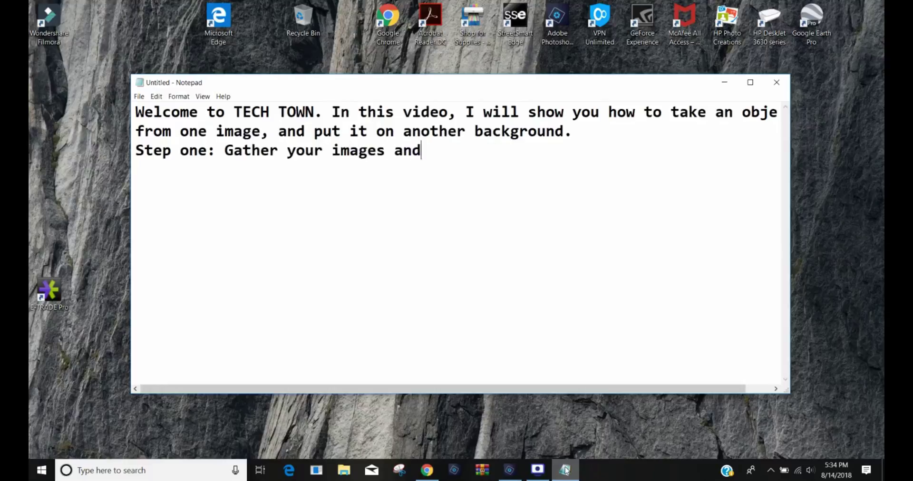
{"action": "type", "text": " save them to yo"}
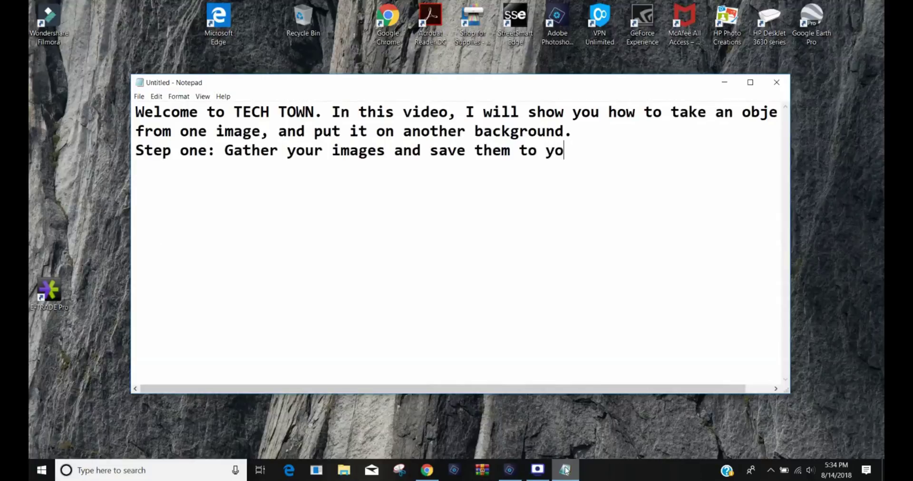
{"action": "type", "text": "ur como"}
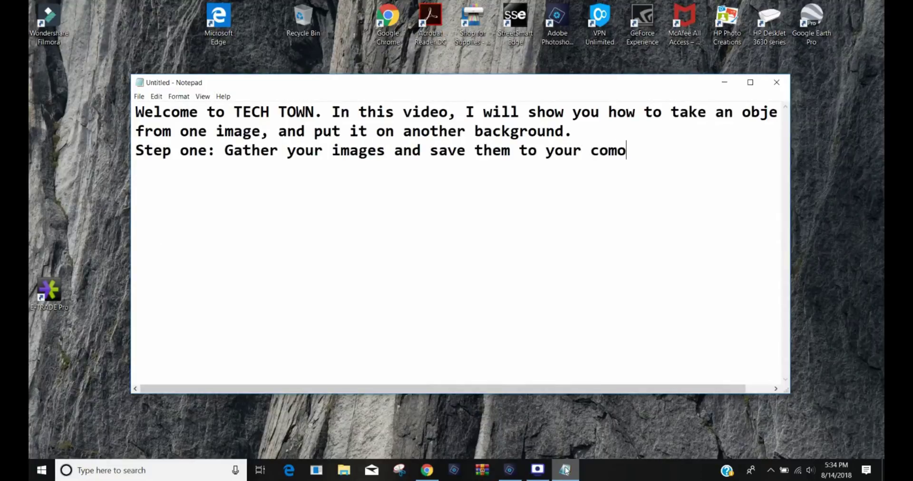
{"action": "type", "text": "puterSt"}
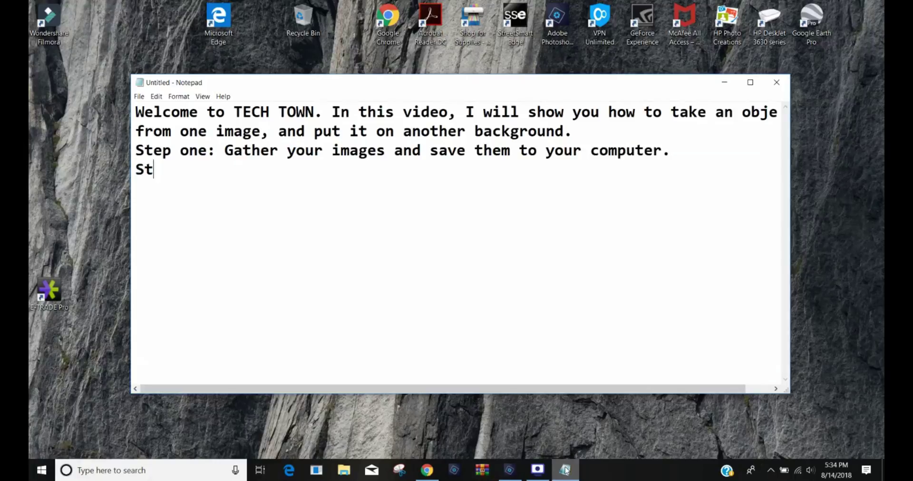
Add the line "Step two: Open Photohshop." to the note and switch to Photoshop Elements
{"action": "type", "text": "ep two"}
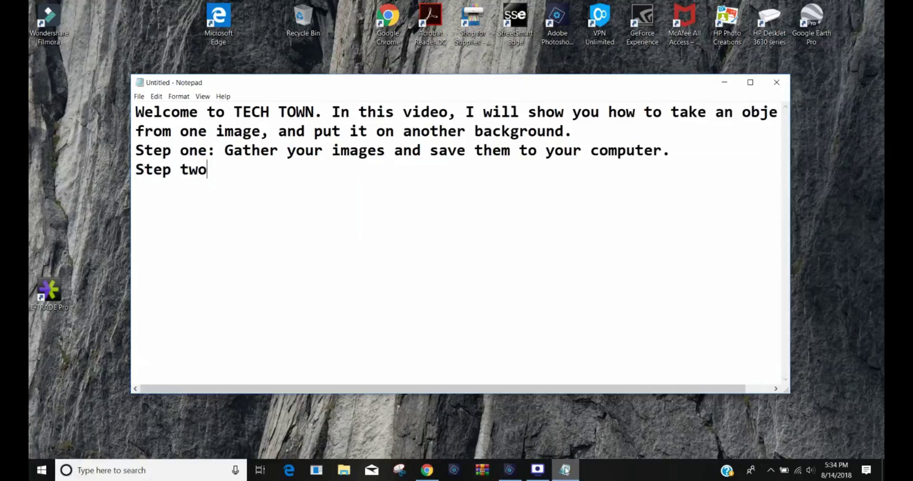
{"action": "type", "text": "L"}
{"action": "key", "text": "BackSpace"}
{"action": "type", "text": ": open"}
{"action": "key", "text": "BackSpace"}
{"action": "key", "text": "BackSpace"}
{"action": "key", "text": "BackSpace"}
{"action": "key", "text": "BackSpace"}
{"action": "type", "text": "Open Photohso"}
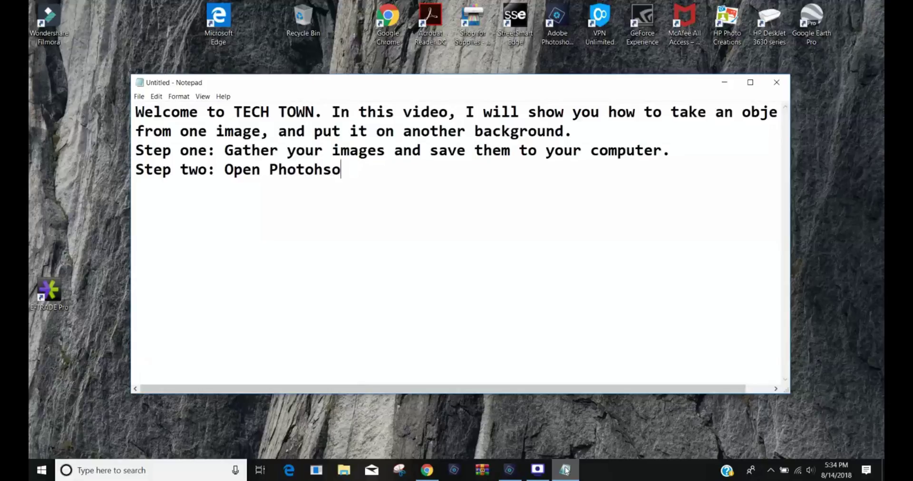
{"action": "key", "text": "BackSpace"}
{"action": "type", "text": "hop."}
{"action": "left_click", "coordinate": [509, 470]}
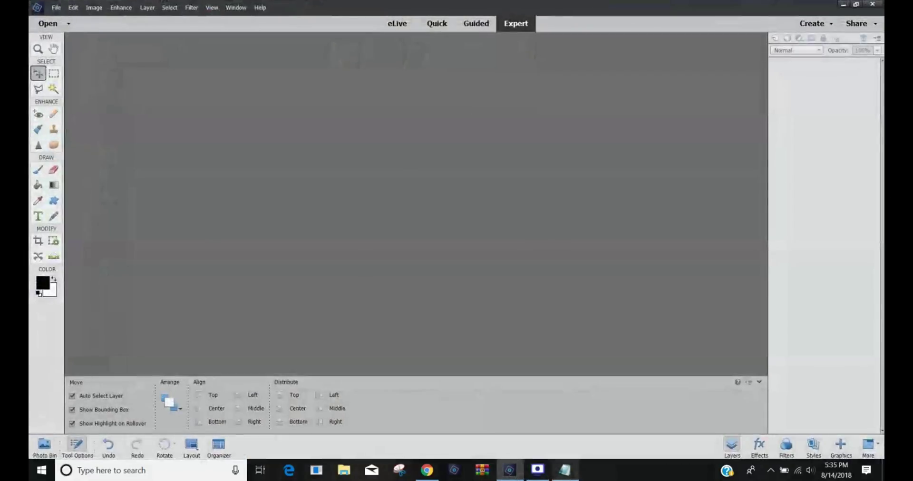
Switch back to Notepad and add the line "Step three: Open your images in Photoshop."
{"action": "key", "text": "alt+Tab"}
{"action": "type", "text": "."}
{"action": "key", "text": "Return"}
{"action": "type", "text": "S"}
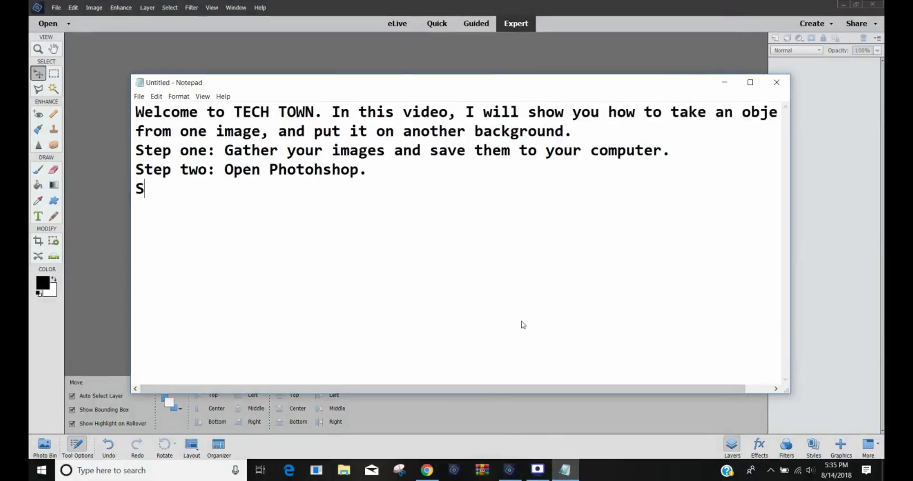
{"action": "type", "text": "tep "}
{"action": "type", "text": "thre"}
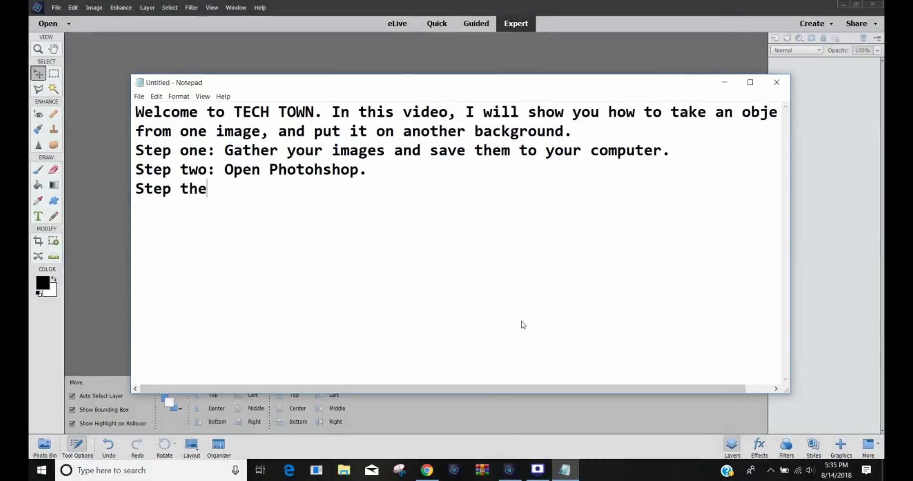
{"action": "key", "text": "BackSpace"}
{"action": "type", "text": "ree: Open your "}
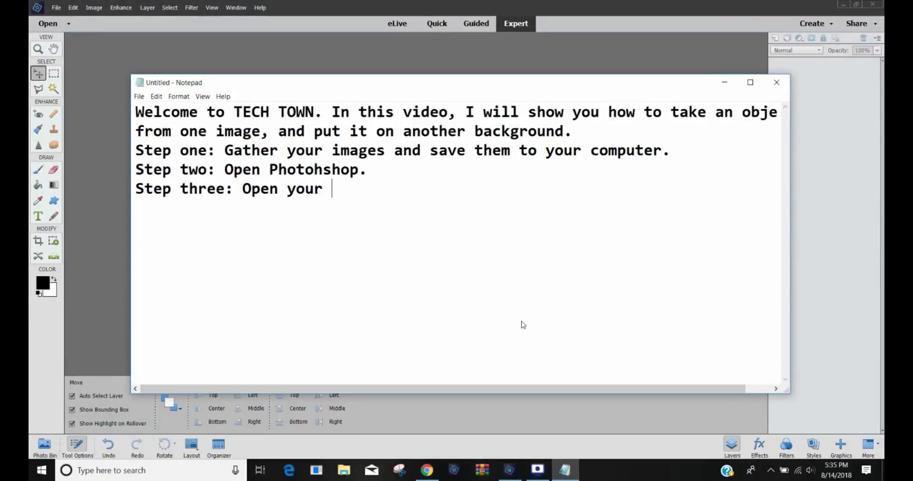
{"action": "type", "text": "images in "}
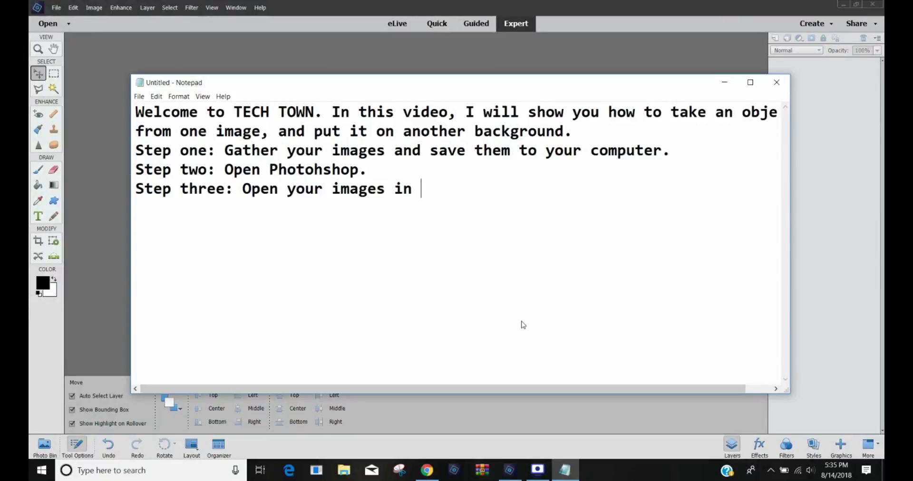
{"action": "type", "text": "Photoshop."}
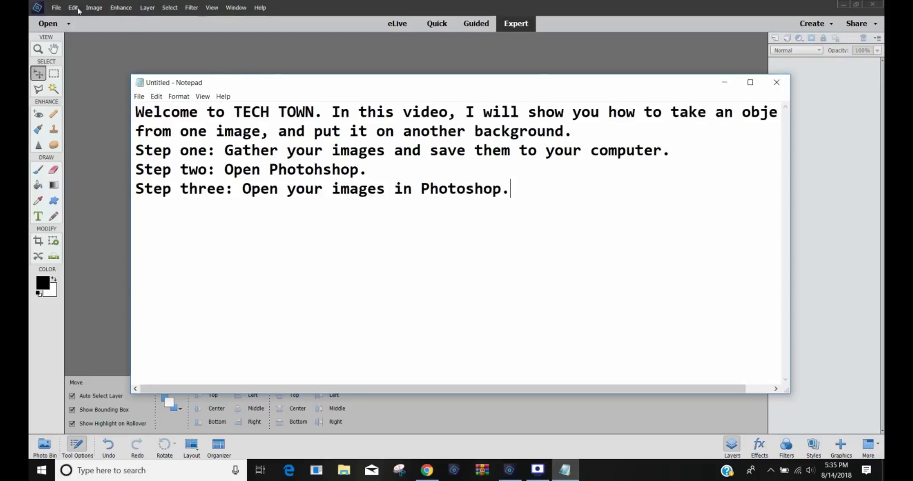
Open the images Test and Test 2 from the Downloads folder in Photoshop Elements
{"action": "left_click", "coordinate": [45, 25]}
{"action": "left_click", "coordinate": [48, 24]}
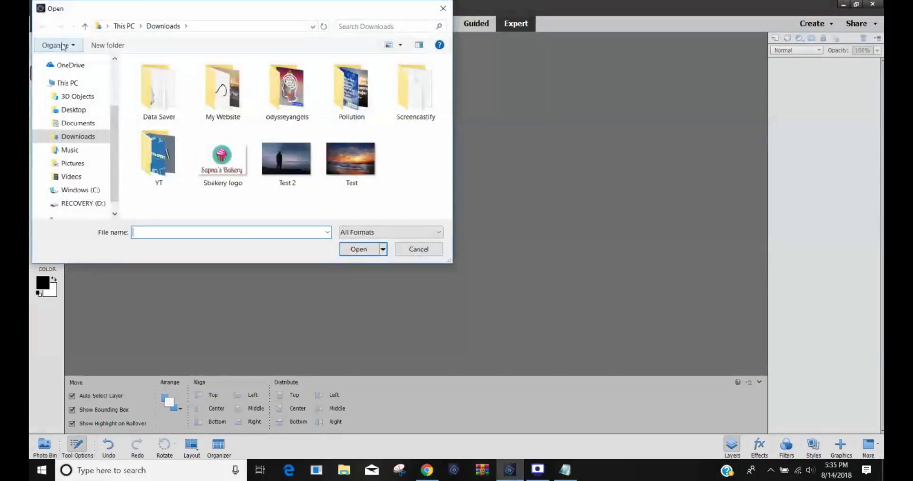
{"action": "left_click", "coordinate": [351, 162]}
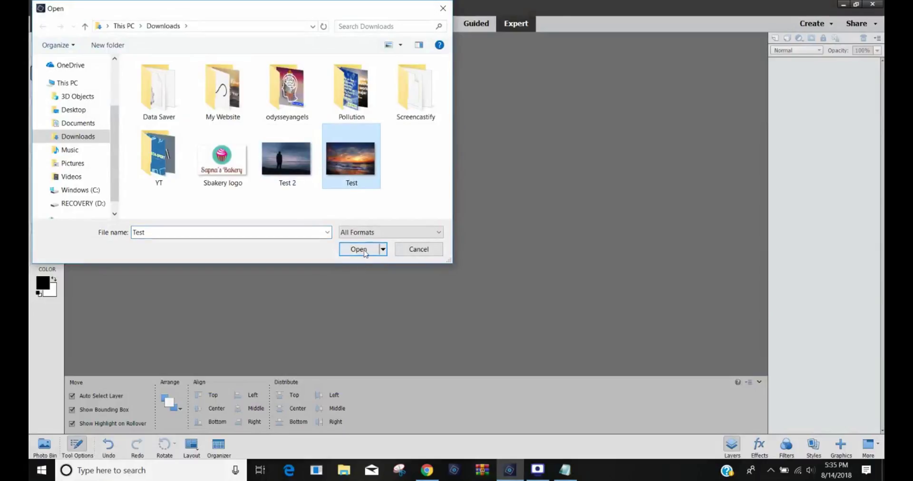
{"action": "left_click", "coordinate": [360, 249]}
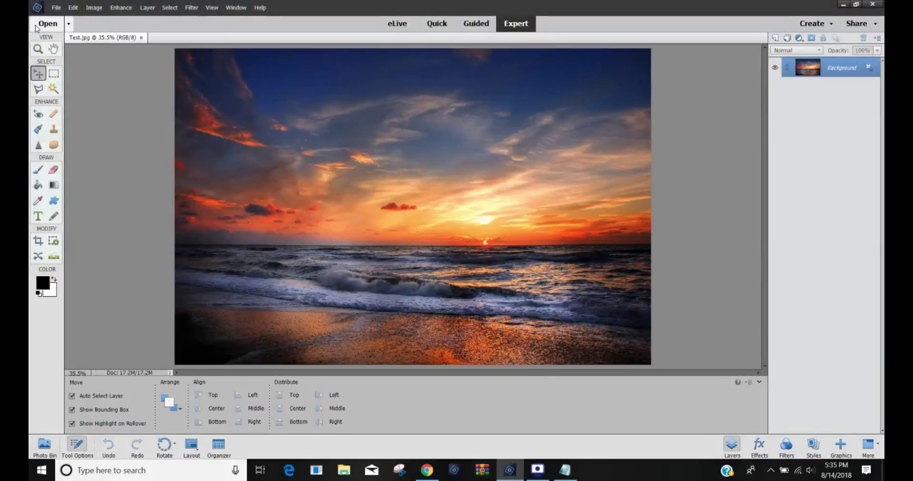
{"action": "left_click", "coordinate": [45, 24]}
{"action": "left_click", "coordinate": [304, 172]}
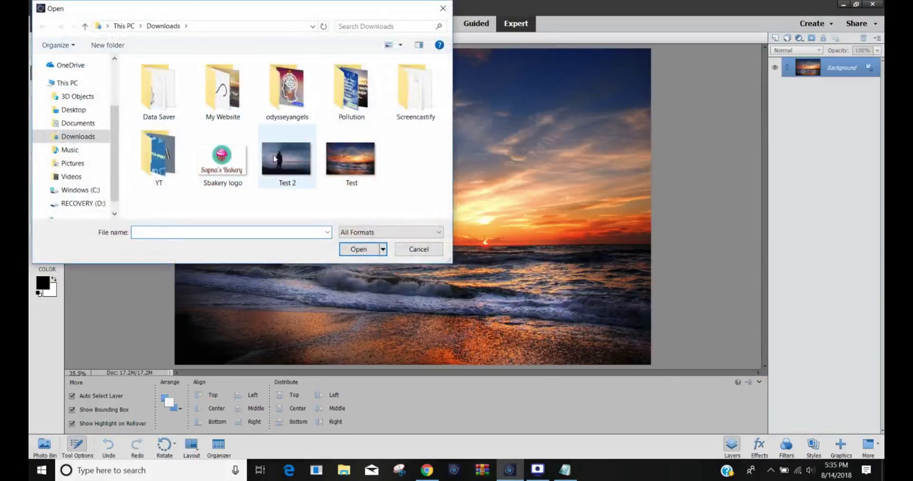
{"action": "left_click", "coordinate": [361, 249]}
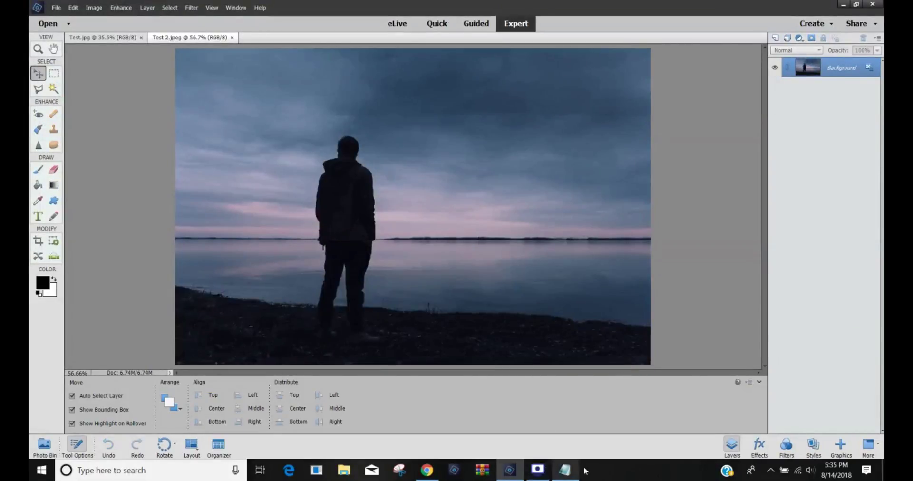
Switch to Notepad and add the line "Step four: make a selection of your object using the polygonal lasso."
{"action": "left_click", "coordinate": [565, 470]}
{"action": "key", "text": "Return"}
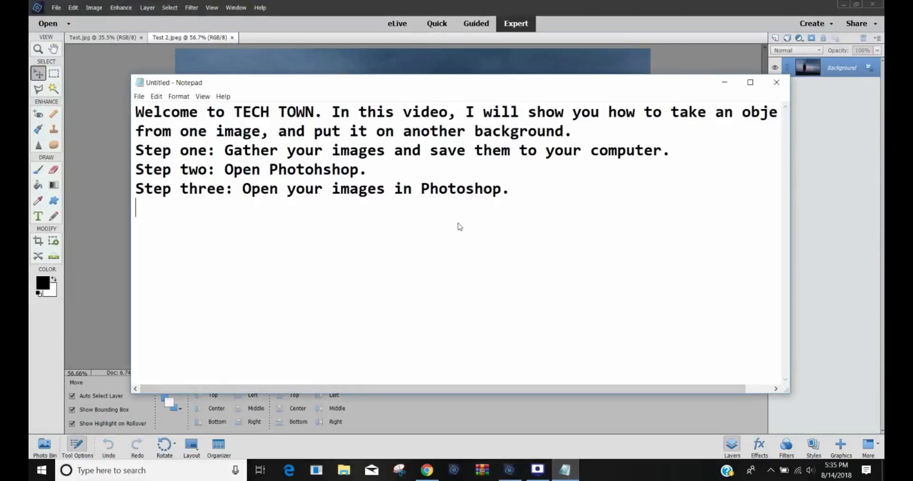
{"action": "type", "text": "Step four"}
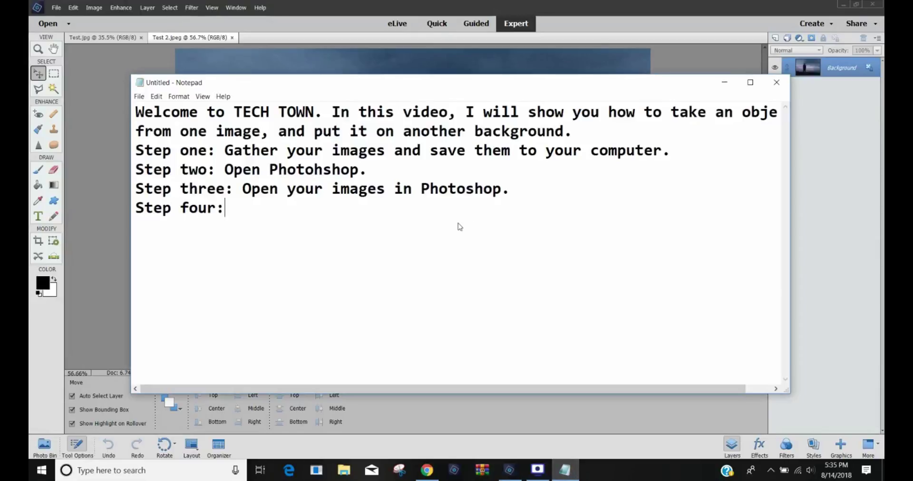
{"action": "type", "text": ": make a selec"}
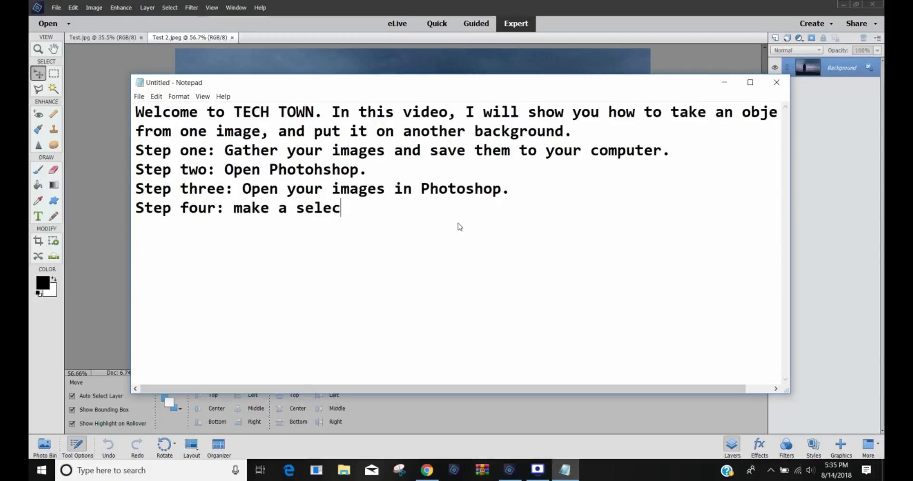
{"action": "type", "text": "tion of"}
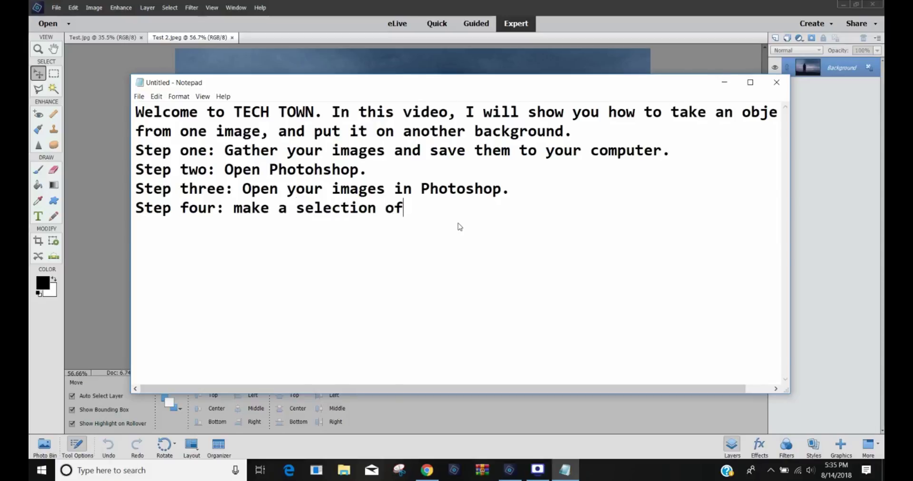
{"action": "type", "text": " your objec"}
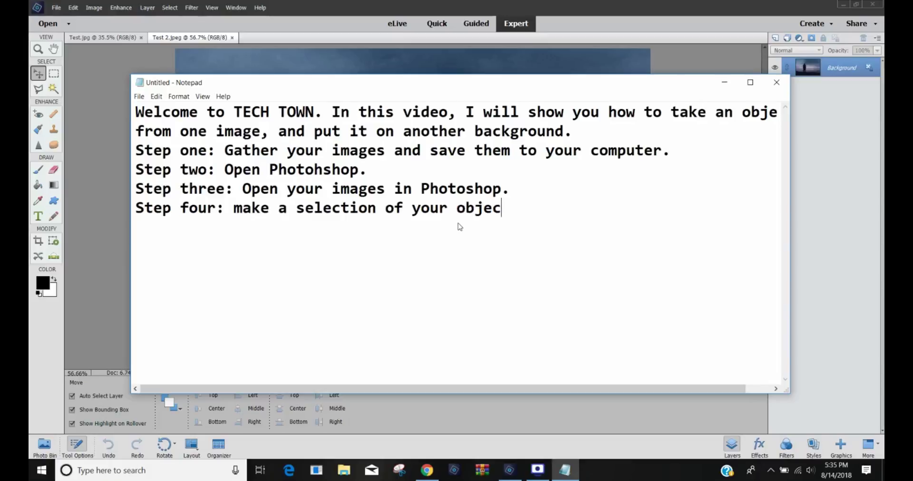
{"action": "type", "text": "t using the "}
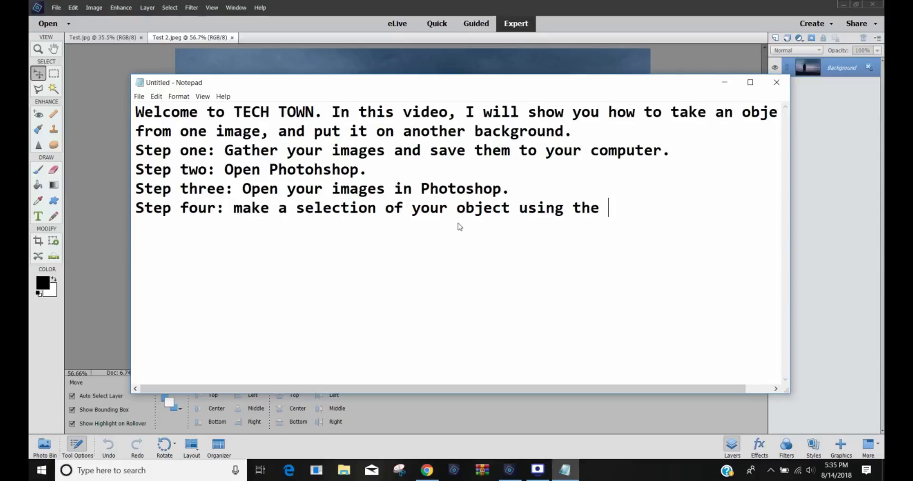
{"action": "type", "text": "polygona"}
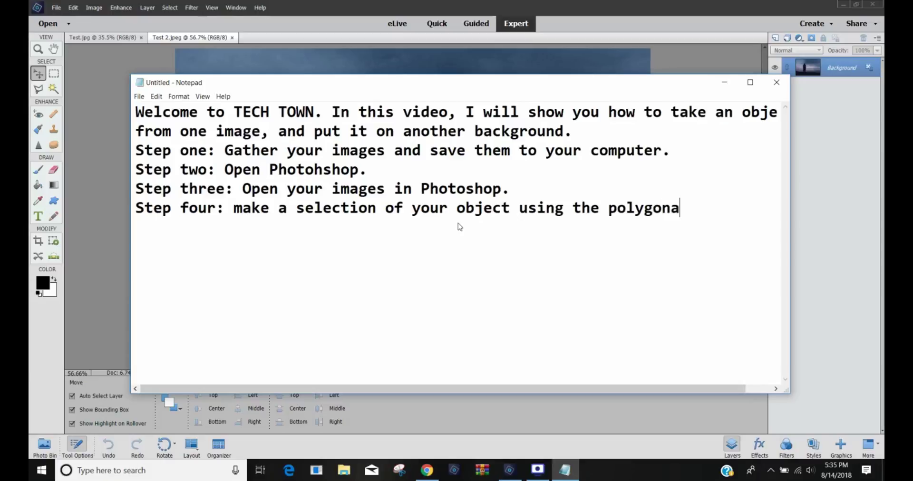
{"action": "type", "text": "l lasso."}
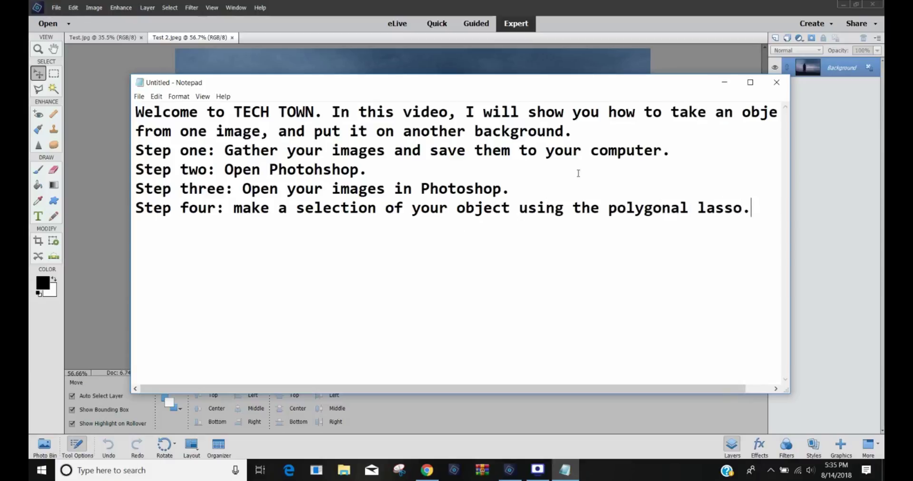
Return to Photoshop Elements and start a Polygonal Lasso outline over the top of the man's head in Test 2
{"action": "left_click", "coordinate": [853, 184]}
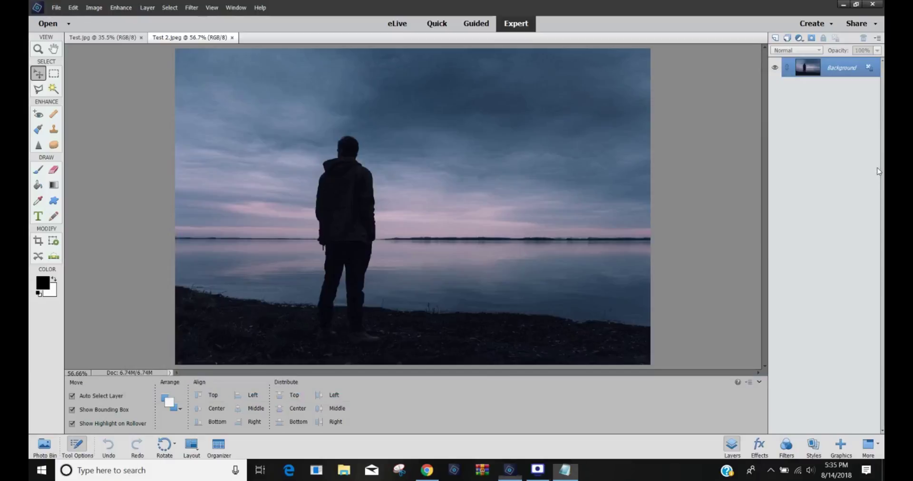
{"action": "left_click", "coordinate": [40, 91]}
{"action": "key", "text": "z"}
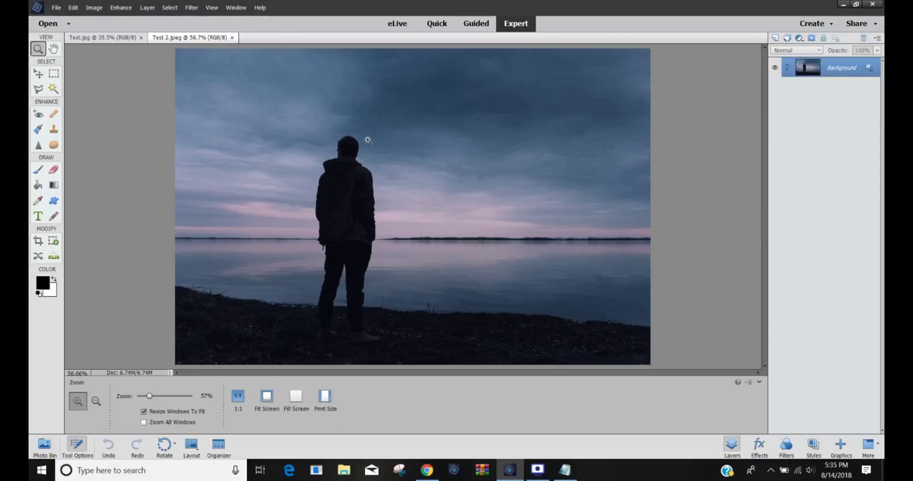
{"action": "left_click_drag", "start_coordinate": [368, 140], "coordinate": [401, 187]}
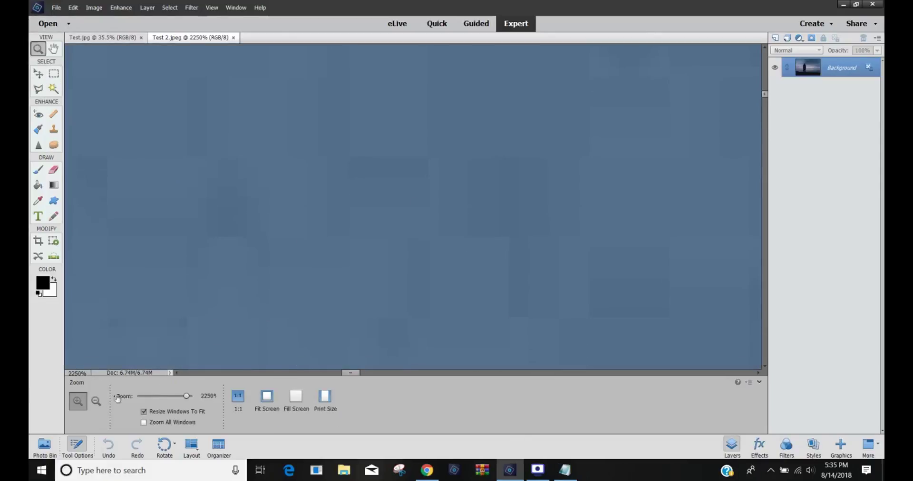
{"action": "left_click_drag", "start_coordinate": [187, 396], "coordinate": [147, 396]}
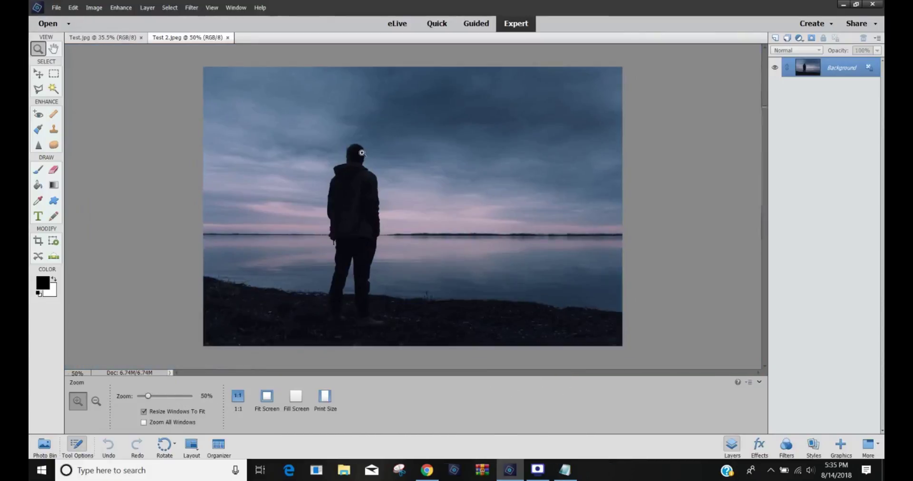
{"action": "left_click", "coordinate": [361, 153]}
{"action": "left_click", "coordinate": [402, 211]}
{"action": "left_click", "coordinate": [418, 226]}
{"action": "left_click", "coordinate": [409, 208]}
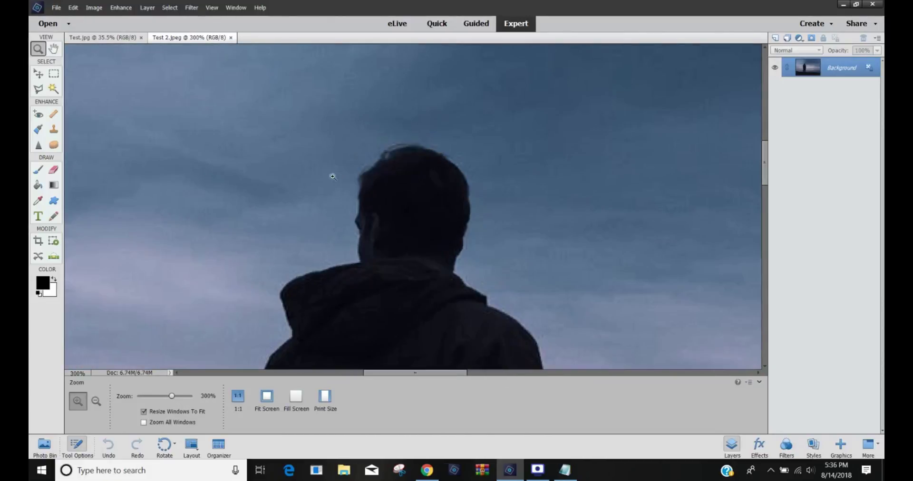
{"action": "left_click", "coordinate": [405, 217]}
{"action": "left_click", "coordinate": [405, 222]}
{"action": "left_click", "coordinate": [395, 219]}
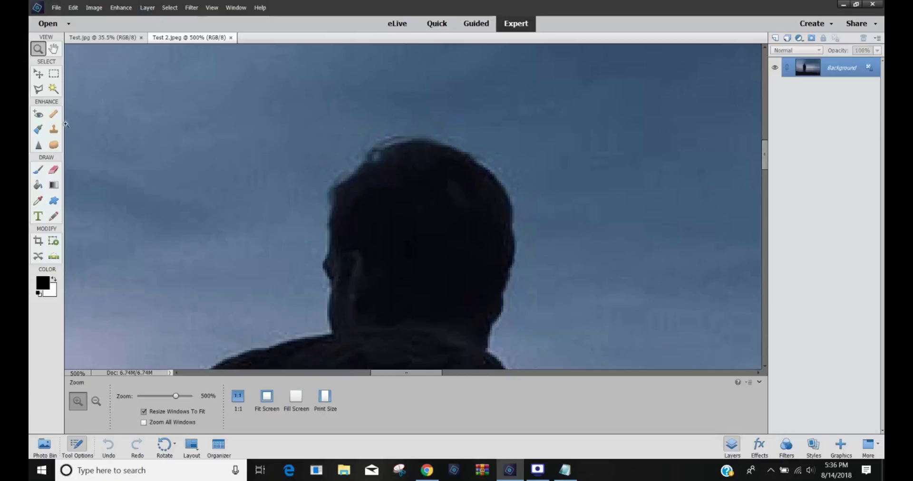
{"action": "left_click", "coordinate": [39, 89]}
{"action": "left_click", "coordinate": [336, 187]}
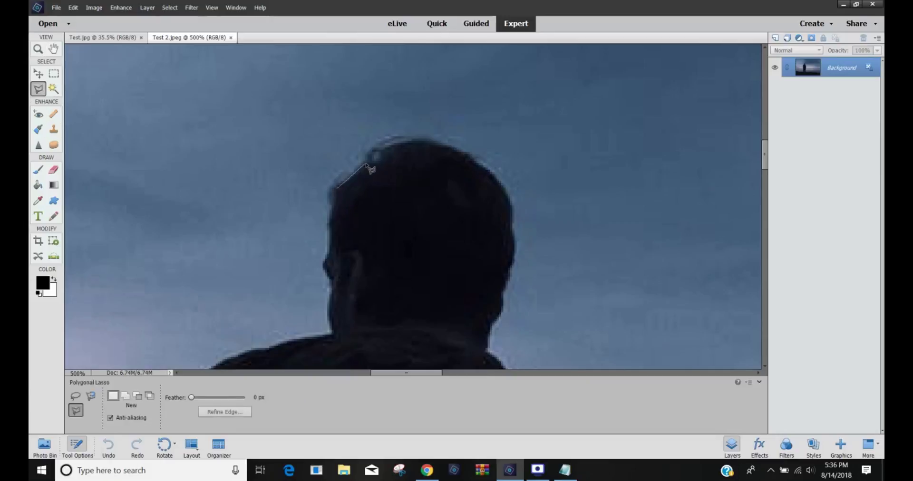
{"action": "left_click", "coordinate": [387, 147]}
{"action": "left_click", "coordinate": [397, 143]}
{"action": "left_click", "coordinate": [409, 141]}
{"action": "left_click", "coordinate": [426, 142]}
{"action": "left_click", "coordinate": [492, 177]}
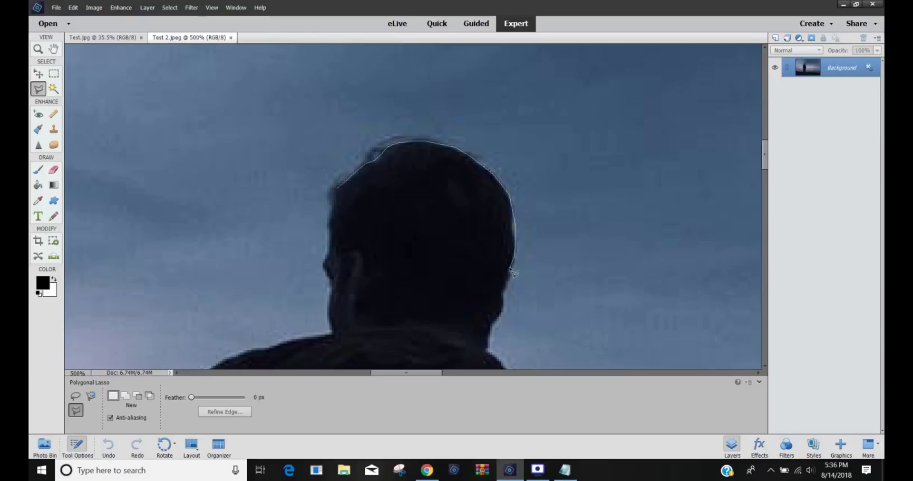
Continue the lasso outline down the right side of the man's head and neck to the hood
{"action": "left_click", "coordinate": [510, 278]}
{"action": "left_click", "coordinate": [503, 291]}
{"action": "left_click", "coordinate": [486, 350]}
{"action": "left_click", "coordinate": [500, 362]}
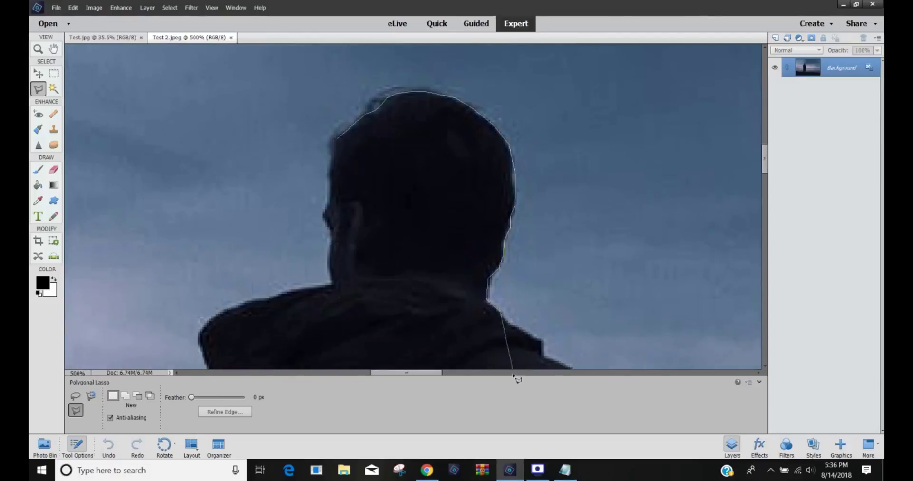
Trace the right edge of the hood and the man's right shoulder with the lasso outline
{"action": "left_click", "coordinate": [509, 187]}
{"action": "left_click", "coordinate": [541, 204]}
{"action": "left_click", "coordinate": [542, 219]}
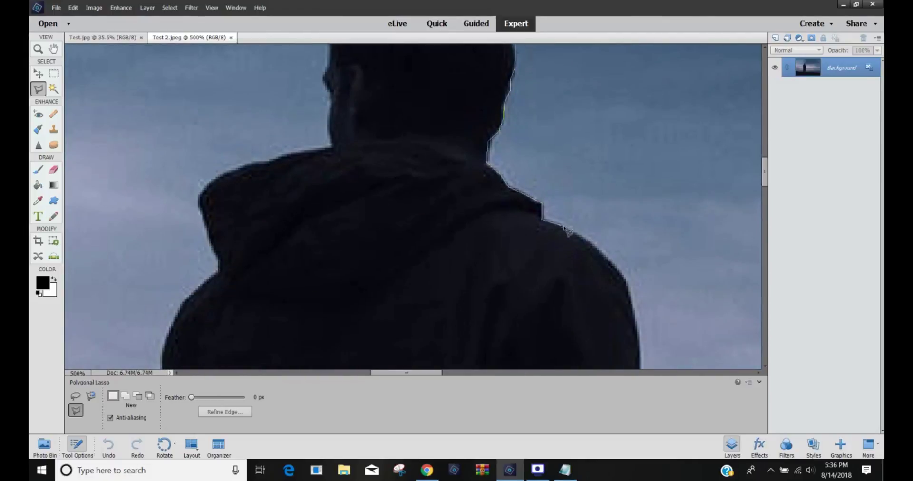
{"action": "left_click", "coordinate": [572, 232]}
{"action": "left_click", "coordinate": [589, 242]}
{"action": "left_click", "coordinate": [606, 259]}
{"action": "left_click", "coordinate": [639, 261]}
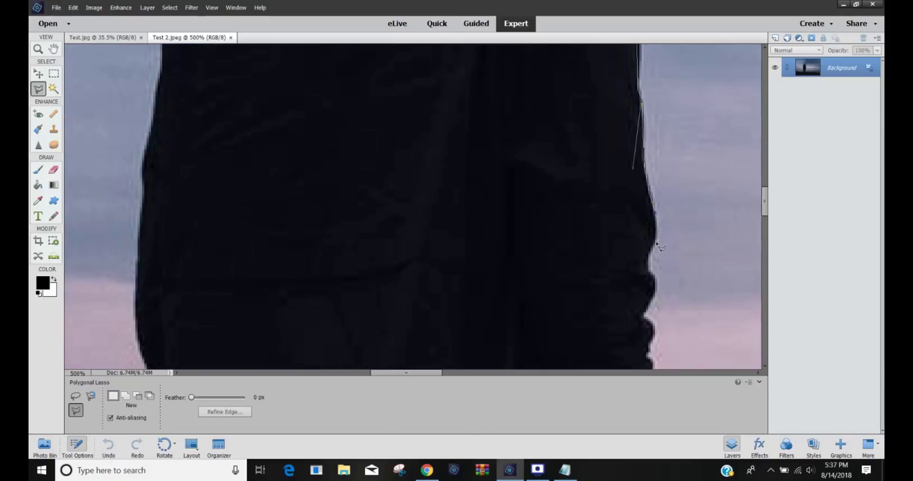
Follow the wrinkled edge of the man's right sleeve with the lasso down to the horizon line
{"action": "left_click", "coordinate": [656, 243]}
{"action": "left_click", "coordinate": [647, 262]}
{"action": "left_click", "coordinate": [656, 295]}
{"action": "left_click", "coordinate": [643, 316]}
{"action": "left_click", "coordinate": [653, 324]}
{"action": "left_click", "coordinate": [649, 352]}
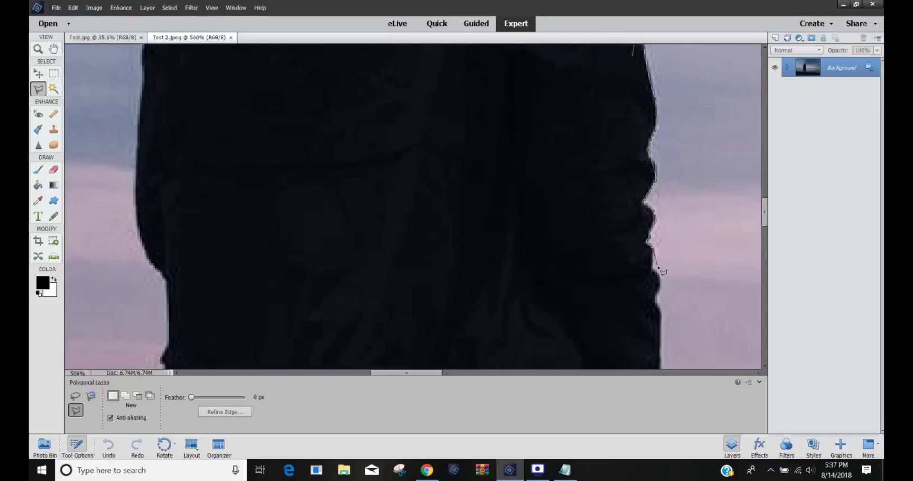
{"action": "left_click", "coordinate": [656, 304]}
{"action": "left_click", "coordinate": [660, 310]}
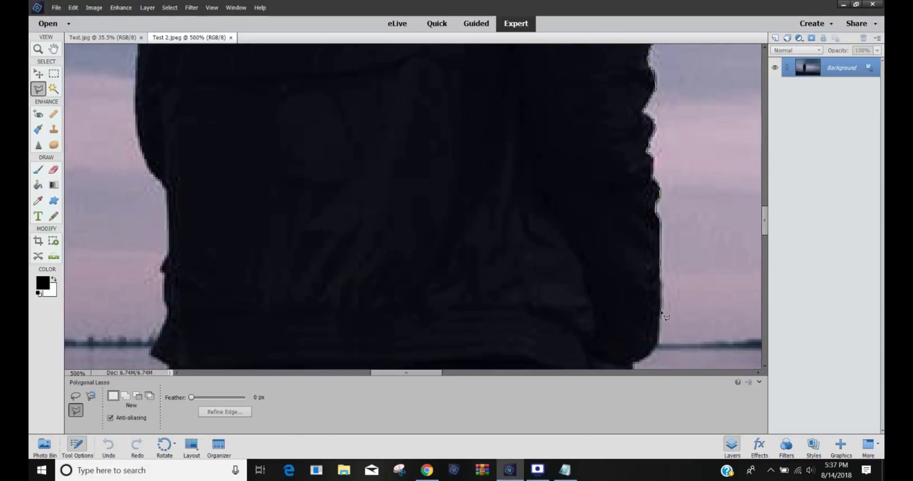
{"action": "left_click", "coordinate": [659, 344]}
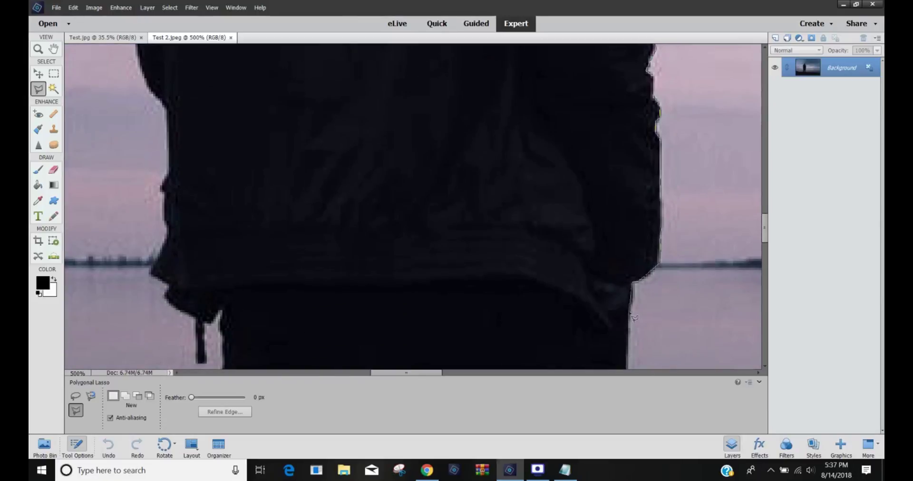
Extend the lasso outline from the jacket hem down the outer edge of the right trouser leg past the knee notch
{"action": "left_click", "coordinate": [628, 337]}
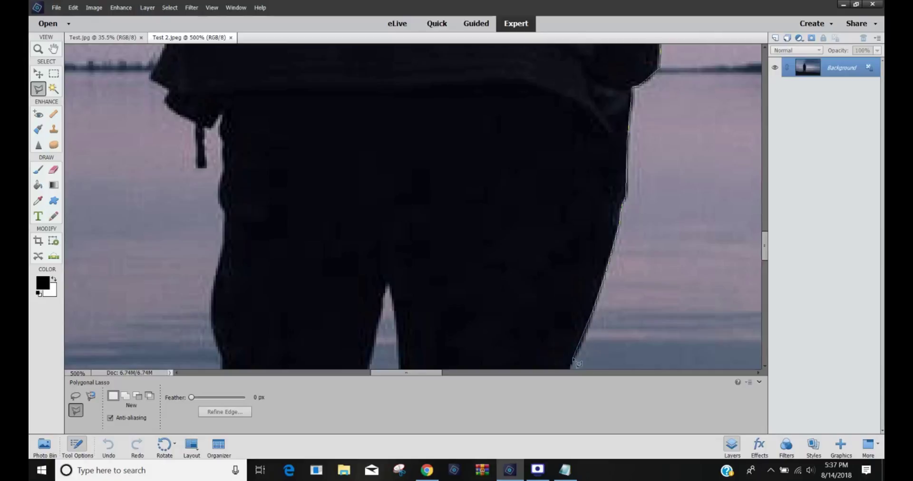
{"action": "left_click", "coordinate": [566, 139]}
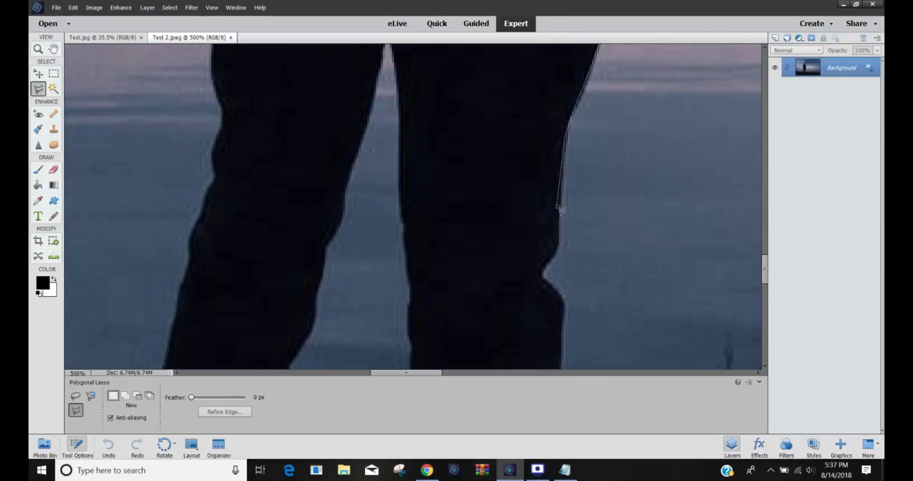
{"action": "left_click", "coordinate": [555, 252]}
{"action": "left_click", "coordinate": [543, 274]}
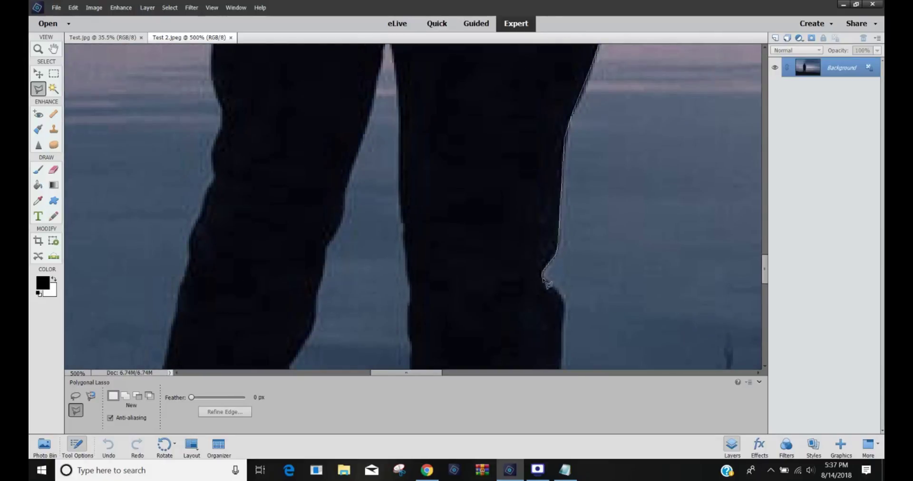
{"action": "left_click", "coordinate": [564, 298]}
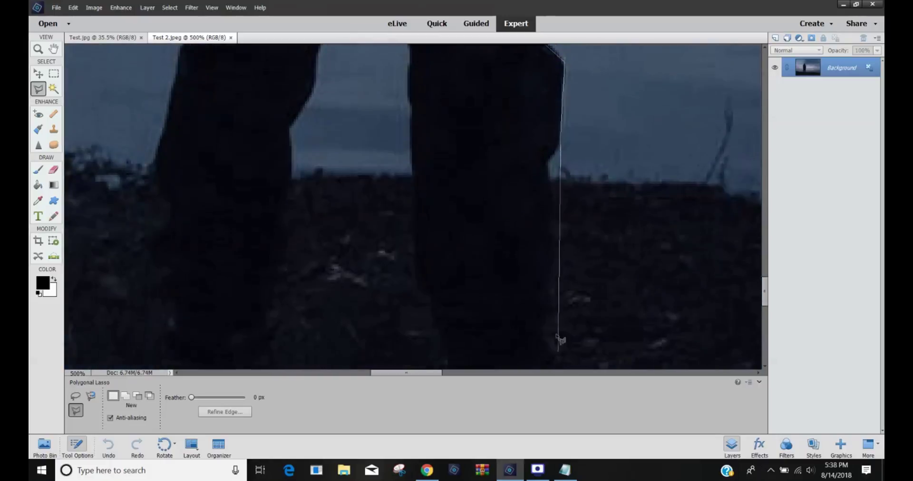
Trace the outer edge of the right lower leg with the lasso down toward the ankle
{"action": "left_click", "coordinate": [559, 149]}
{"action": "left_click", "coordinate": [547, 163]}
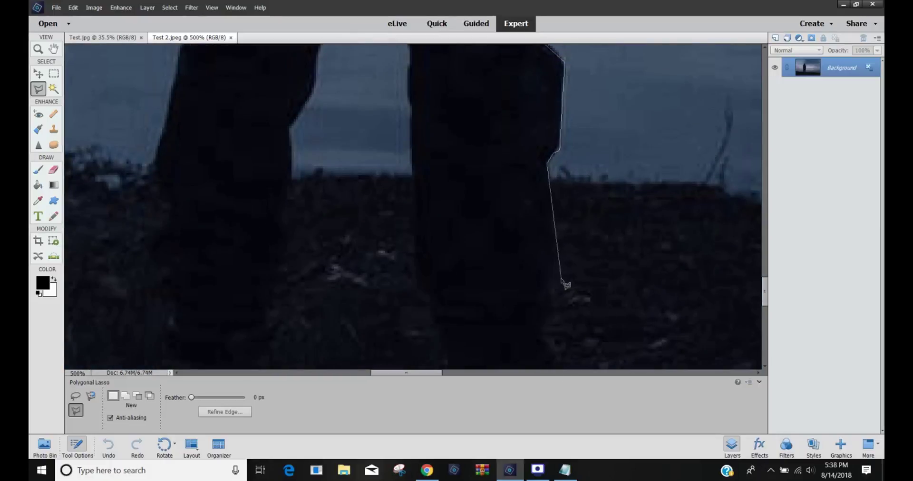
{"action": "left_click", "coordinate": [556, 284]}
{"action": "left_click", "coordinate": [555, 318]}
{"action": "left_click", "coordinate": [537, 327]}
{"action": "left_click", "coordinate": [539, 339]}
Outline the right ankle and the top of the right shoe with the lasso, around to the toe
{"action": "scroll", "coordinate": [540, 345], "scroll_direction": "down", "scroll_amount": 3}
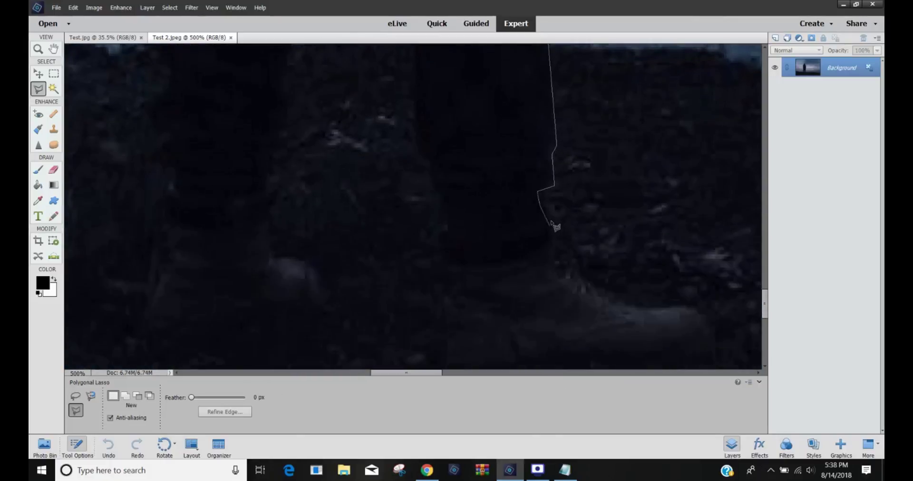
{"action": "left_click", "coordinate": [553, 212]}
{"action": "left_click", "coordinate": [554, 233]}
{"action": "left_click", "coordinate": [558, 266]}
{"action": "left_click", "coordinate": [575, 273]}
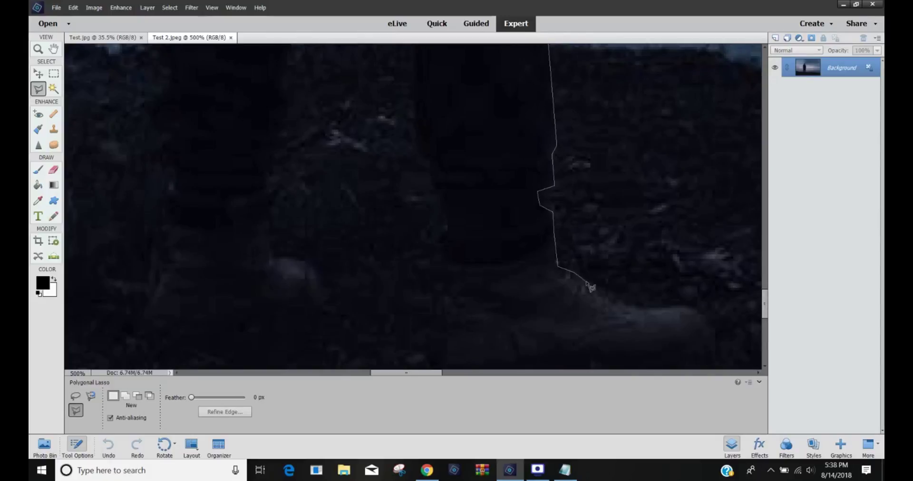
{"action": "left_click", "coordinate": [597, 288]}
{"action": "left_click", "coordinate": [613, 301]}
{"action": "left_click", "coordinate": [629, 308]}
{"action": "left_click", "coordinate": [655, 310]}
{"action": "left_click", "coordinate": [675, 306]}
{"action": "left_click", "coordinate": [697, 308]}
{"action": "left_click", "coordinate": [712, 321]}
{"action": "left_click", "coordinate": [714, 339]}
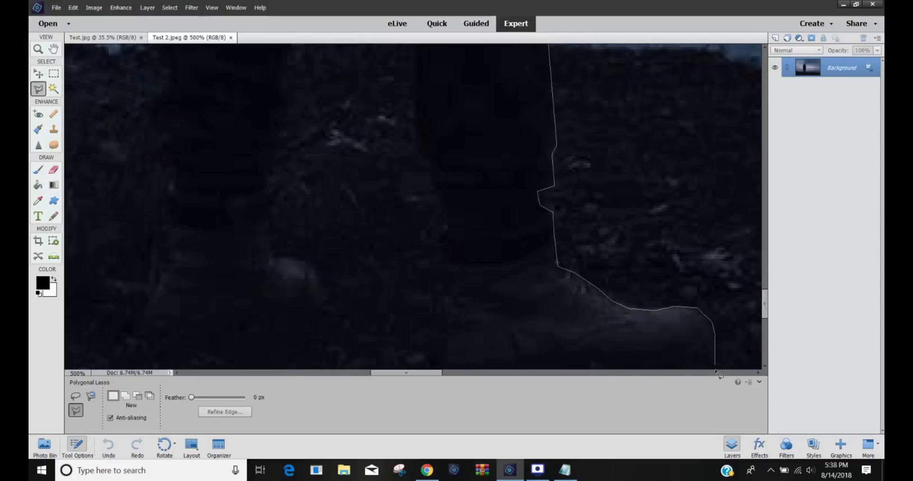
Trace the underside of the right shoe with the lasso from the toe back around the heel
{"action": "scroll", "coordinate": [716, 366], "scroll_direction": "down", "scroll_amount": 4}
{"action": "left_click", "coordinate": [713, 157]}
{"action": "left_click", "coordinate": [695, 168]}
{"action": "left_click", "coordinate": [612, 182]}
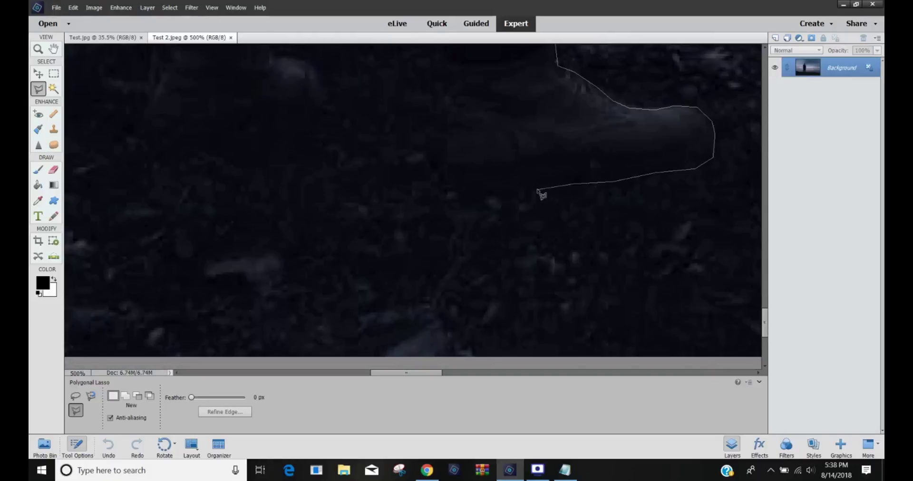
{"action": "left_click", "coordinate": [533, 186]}
{"action": "left_click", "coordinate": [478, 196]}
{"action": "left_click", "coordinate": [456, 189]}
{"action": "left_click", "coordinate": [446, 176]}
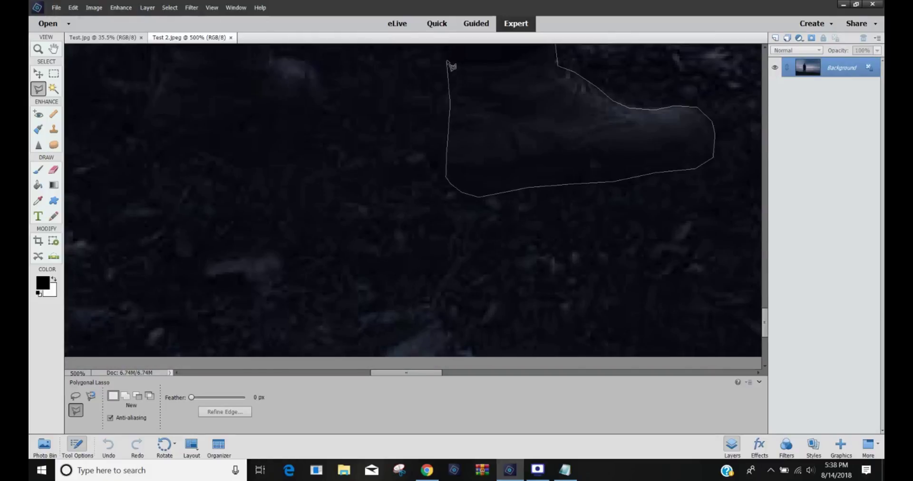
Trace the inner edge of the right leg with the lasso from the heel up to the crotch
{"action": "scroll", "coordinate": [448, 67], "scroll_direction": "up", "scroll_amount": 5}
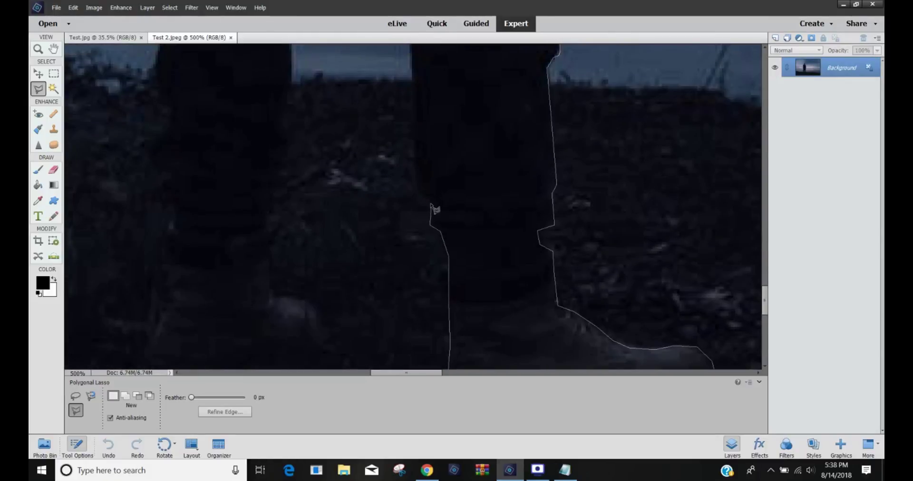
{"action": "scroll", "coordinate": [418, 76], "scroll_direction": "up", "scroll_amount": 5}
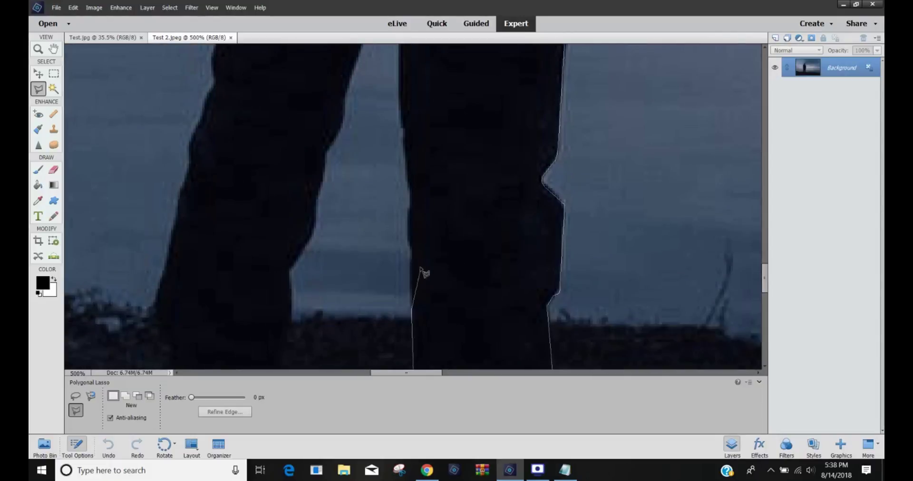
{"action": "scroll", "coordinate": [406, 72], "scroll_direction": "up", "scroll_amount": 1}
{"action": "scroll", "coordinate": [398, 94], "scroll_direction": "up", "scroll_amount": 5}
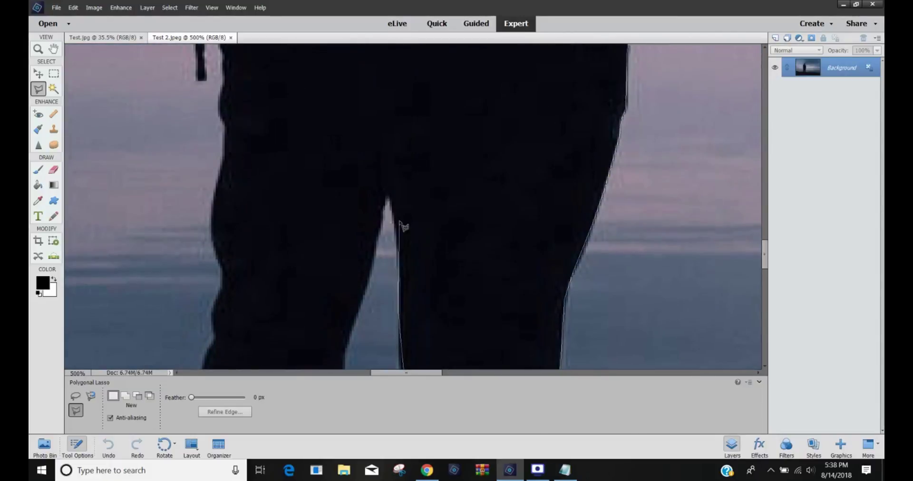
{"action": "left_click", "coordinate": [388, 195]}
Trace the inner edge of the left leg with the lasso from the crotch down to the top of the shoe
{"action": "left_click", "coordinate": [344, 347]}
{"action": "scroll", "coordinate": [370, 305], "scroll_direction": "down", "scroll_amount": 4}
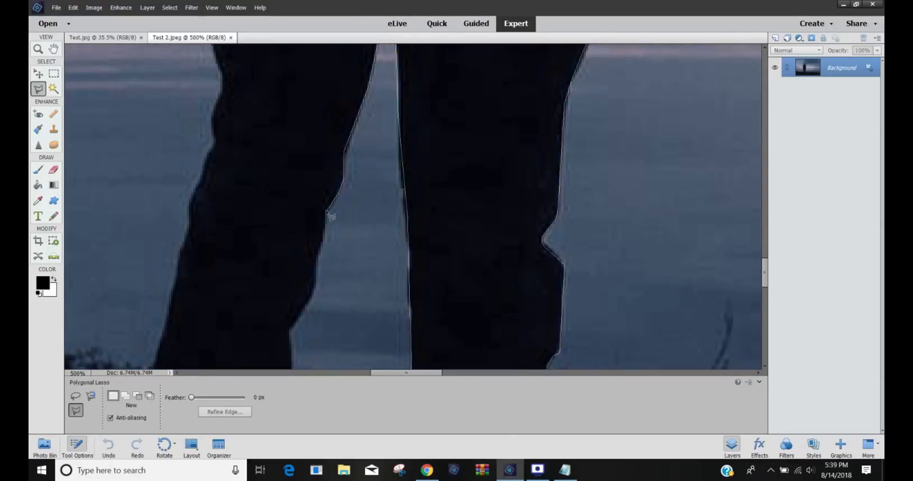
{"action": "left_click", "coordinate": [314, 290]}
{"action": "left_click", "coordinate": [291, 369]}
{"action": "scroll", "coordinate": [291, 369], "scroll_direction": "down", "scroll_amount": 7}
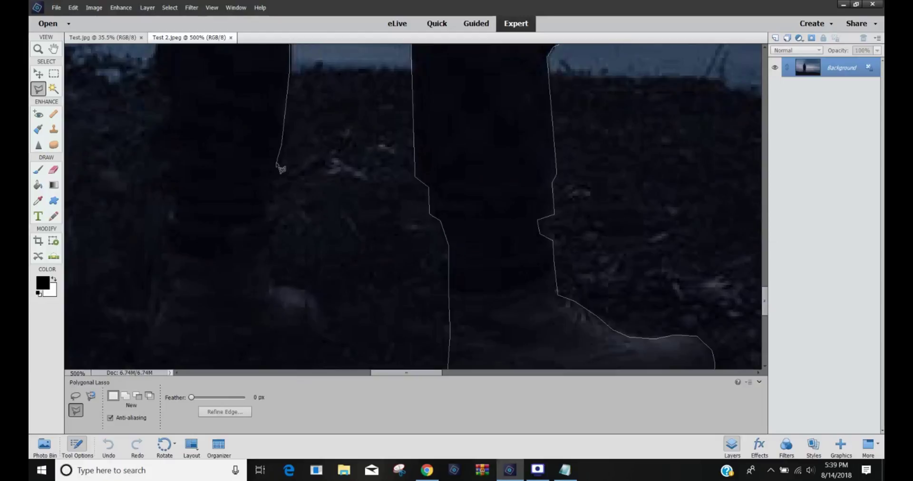
{"action": "left_click", "coordinate": [271, 171]}
{"action": "left_click", "coordinate": [265, 199]}
{"action": "left_click", "coordinate": [270, 234]}
{"action": "left_click", "coordinate": [269, 287]}
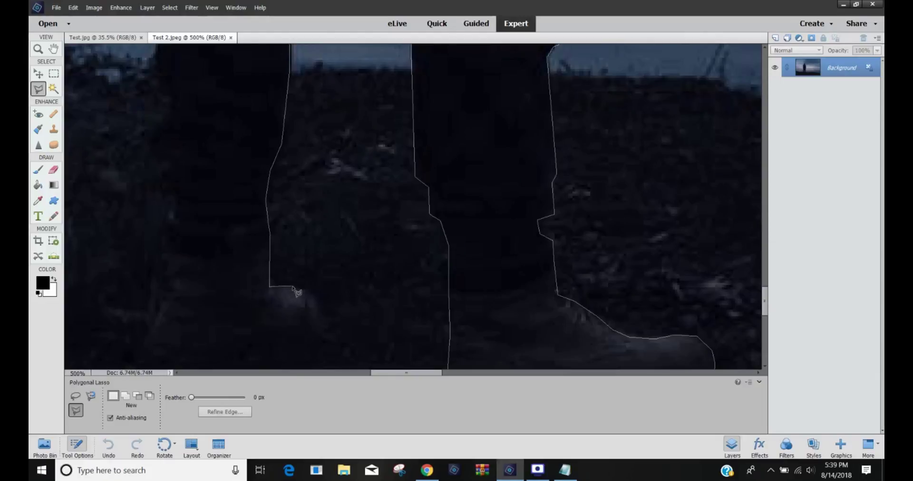
Outline the left shoe with the lasso around the toe and along the sole back to the heel
{"action": "left_click", "coordinate": [301, 289]}
{"action": "left_click", "coordinate": [316, 295]}
{"action": "left_click", "coordinate": [322, 336]}
{"action": "scroll", "coordinate": [310, 364], "scroll_direction": "down", "scroll_amount": 2}
{"action": "left_click", "coordinate": [293, 258]}
{"action": "left_click", "coordinate": [257, 268]}
{"action": "left_click", "coordinate": [224, 277]}
{"action": "left_click", "coordinate": [179, 271]}
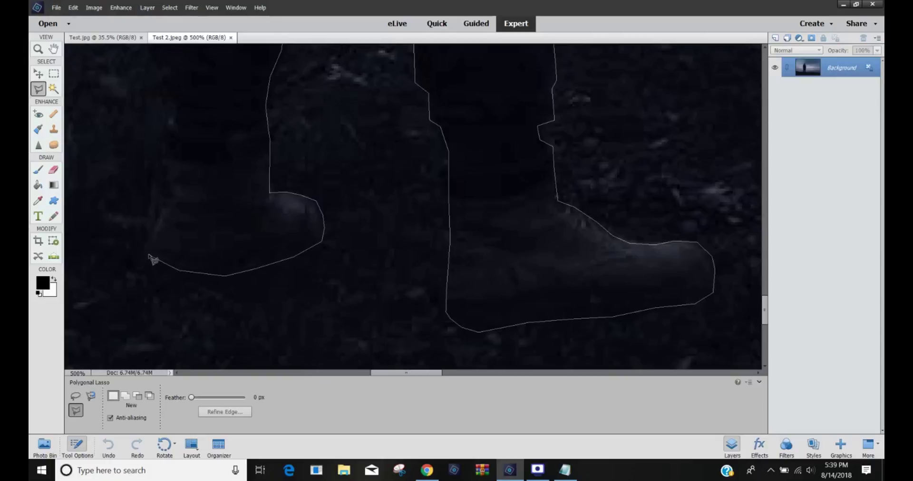
{"action": "left_click", "coordinate": [150, 257]}
Trace the outer edge of the left lower leg with the lasso from the heel up past the grass line
{"action": "left_click", "coordinate": [148, 231]}
{"action": "left_click", "coordinate": [170, 188]}
{"action": "left_click", "coordinate": [166, 141]}
{"action": "left_click", "coordinate": [175, 112]}
{"action": "left_click", "coordinate": [172, 92]}
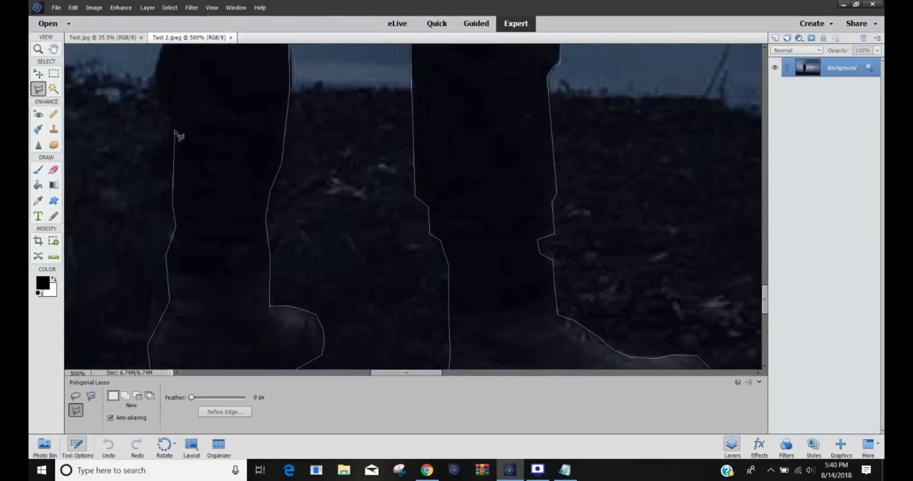
{"action": "left_click", "coordinate": [175, 128]}
{"action": "left_click", "coordinate": [171, 107]}
{"action": "left_click", "coordinate": [165, 92]}
{"action": "left_click", "coordinate": [155, 79]}
{"action": "left_click", "coordinate": [157, 64]}
{"action": "left_click", "coordinate": [163, 53]}
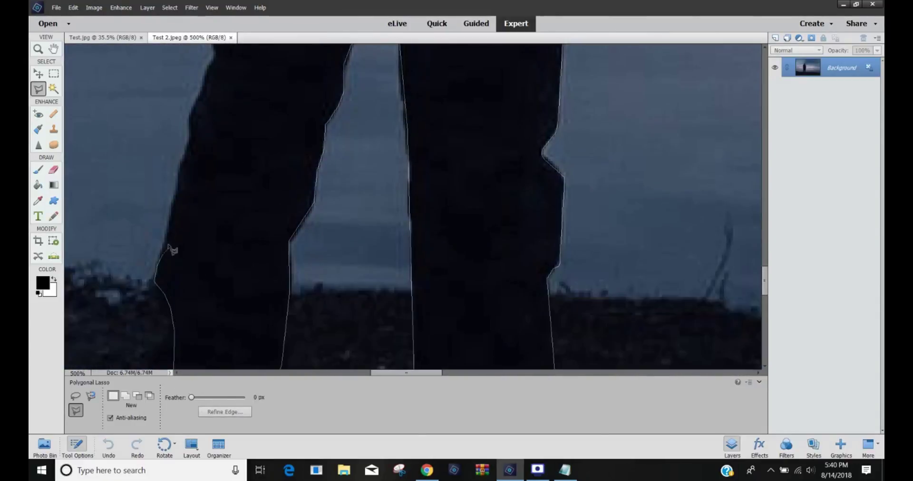
Extend the lasso outline up the outer edge of the left trouser leg to the knee
{"action": "left_click", "coordinate": [179, 167]}
{"action": "left_click", "coordinate": [192, 113]}
{"action": "left_click", "coordinate": [203, 90]}
{"action": "left_click", "coordinate": [203, 74]}
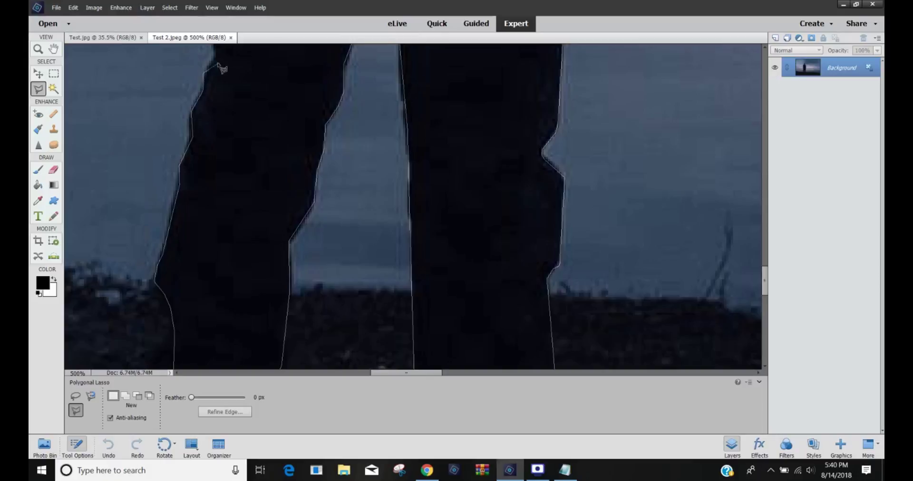
{"action": "left_click", "coordinate": [214, 60]}
{"action": "left_click", "coordinate": [212, 155]}
Trace the outer edge of the left thigh with the lasso from the knee up to the hip
{"action": "left_click", "coordinate": [222, 139]}
{"action": "left_click", "coordinate": [223, 113]}
{"action": "left_click", "coordinate": [215, 101]}
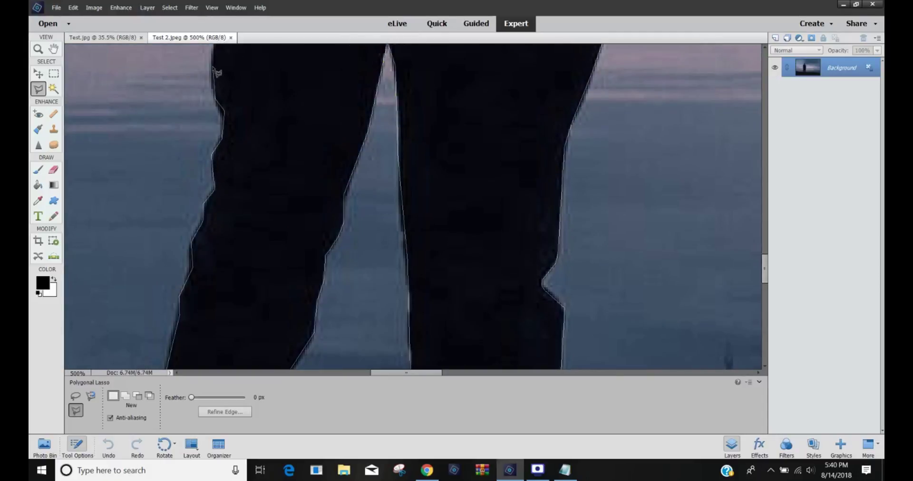
{"action": "left_click", "coordinate": [213, 68]}
{"action": "left_click", "coordinate": [213, 47]}
{"action": "left_click", "coordinate": [223, 204]}
{"action": "left_click", "coordinate": [226, 164]}
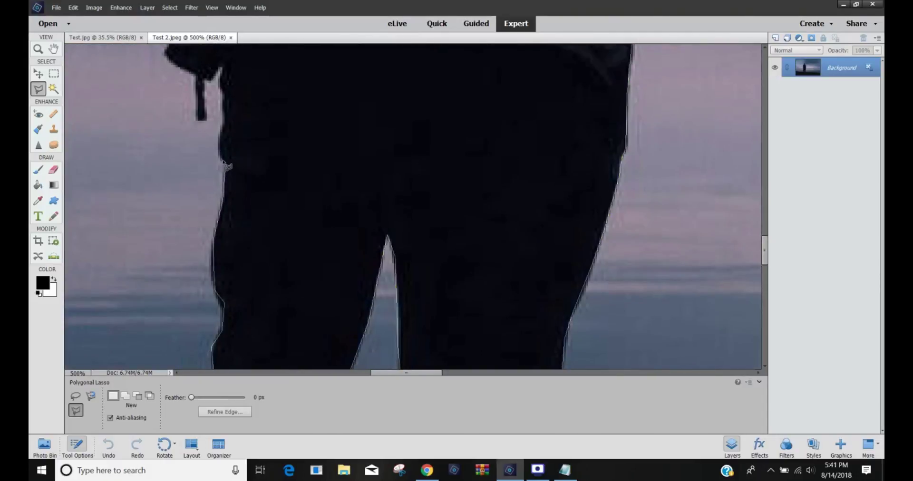
Outline the left hip and the protruding jacket hem corner with the lasso, leaving out the hanging strap
{"action": "left_click", "coordinate": [219, 153]}
{"action": "left_click", "coordinate": [222, 132]}
{"action": "left_click", "coordinate": [228, 123]}
{"action": "left_click", "coordinate": [224, 93]}
{"action": "left_click", "coordinate": [203, 77]}
{"action": "left_click", "coordinate": [165, 52]}
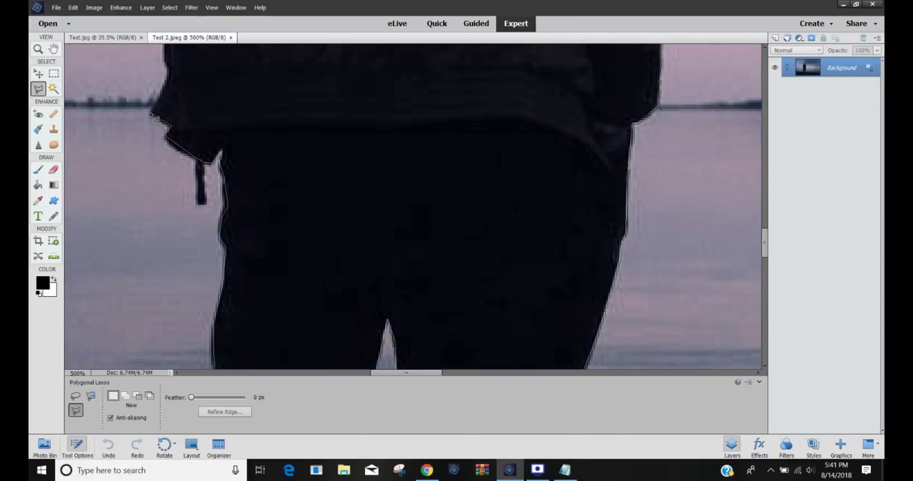
{"action": "left_click", "coordinate": [152, 107]}
{"action": "left_click", "coordinate": [169, 80]}
Trace the left side of the jacket with the lasso from above the hem up to the bottom of the sleeve bulge
{"action": "left_click", "coordinate": [165, 140]}
{"action": "left_click", "coordinate": [165, 115]}
{"action": "left_click", "coordinate": [161, 112]}
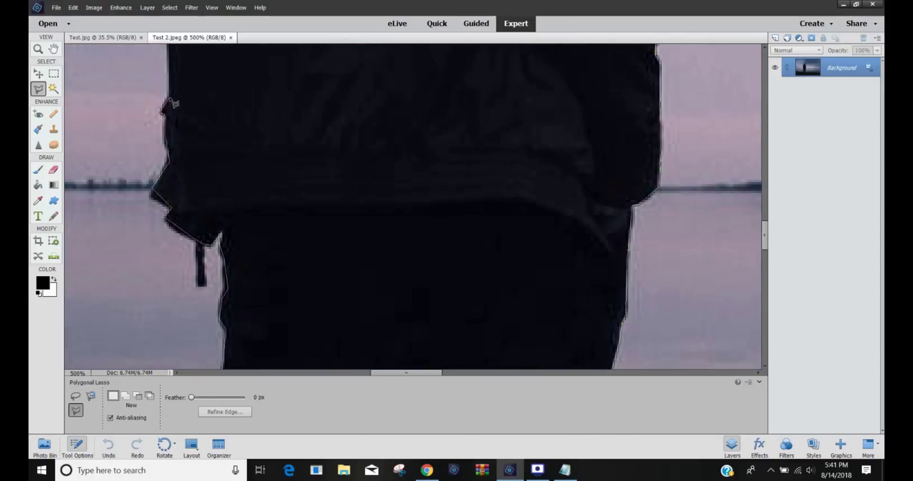
{"action": "left_click", "coordinate": [169, 99]}
{"action": "left_click", "coordinate": [168, 62]}
{"action": "scroll", "coordinate": [168, 67], "scroll_direction": "up", "scroll_amount": 3}
{"action": "left_click", "coordinate": [167, 280]}
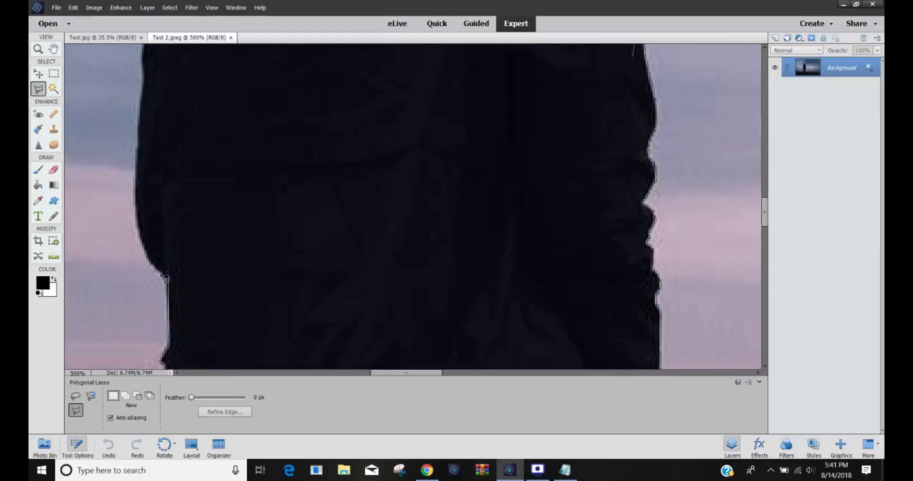
Trace the outer edge of the left sleeve with the lasso up to the base of the shoulder
{"action": "left_click", "coordinate": [136, 205]}
{"action": "left_click", "coordinate": [137, 164]}
{"action": "left_click", "coordinate": [138, 130]}
{"action": "left_click", "coordinate": [142, 89]}
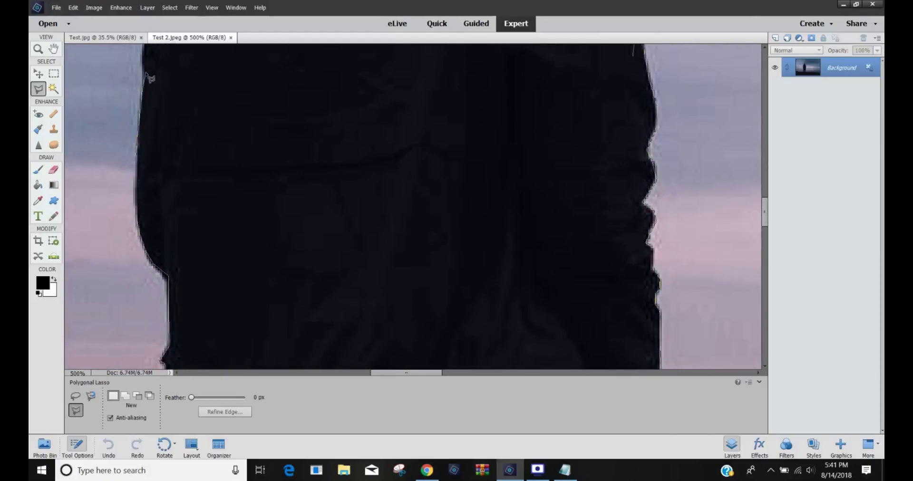
{"action": "scroll", "coordinate": [146, 74], "scroll_direction": "up", "scroll_amount": 3}
{"action": "left_click", "coordinate": [147, 333]}
{"action": "left_click", "coordinate": [159, 255]}
{"action": "left_click", "coordinate": [164, 192]}
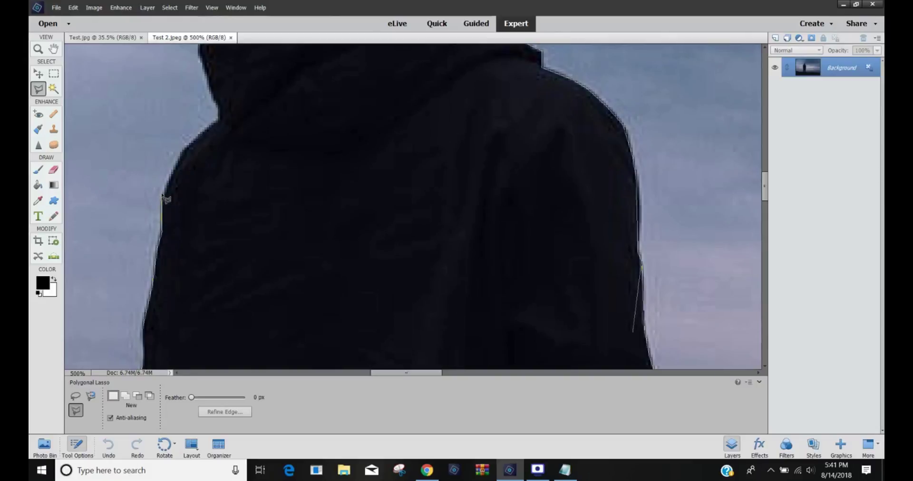
Outline the left shoulder and hood with the lasso up to the neck, and close the outline into a selection around the man
{"action": "left_click", "coordinate": [181, 164]}
{"action": "left_click", "coordinate": [184, 151]}
{"action": "scroll", "coordinate": [200, 52], "scroll_direction": "up", "scroll_amount": 2}
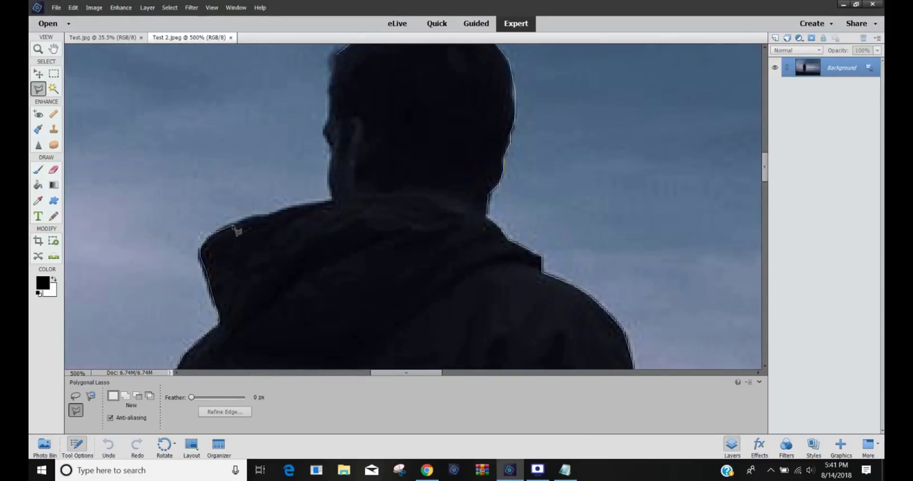
{"action": "double_click", "coordinate": [319, 205]}
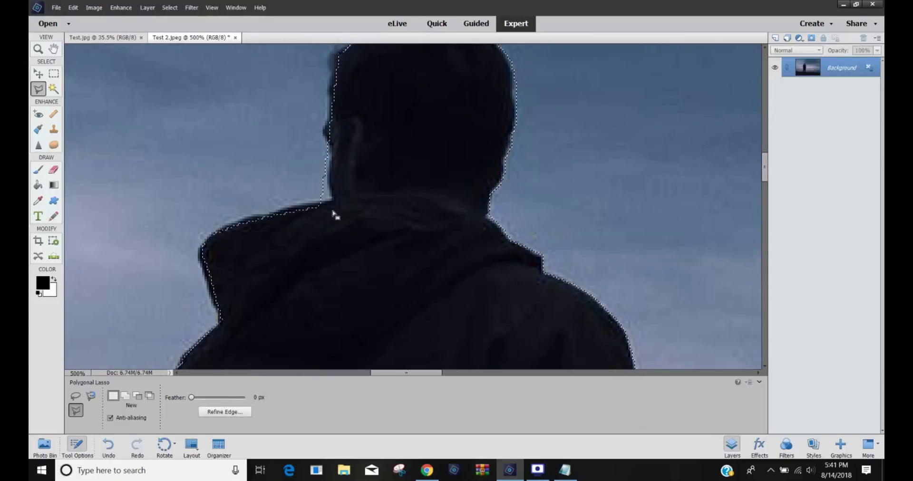
{"action": "scroll", "coordinate": [389, 249], "scroll_direction": "up", "scroll_amount": 2}
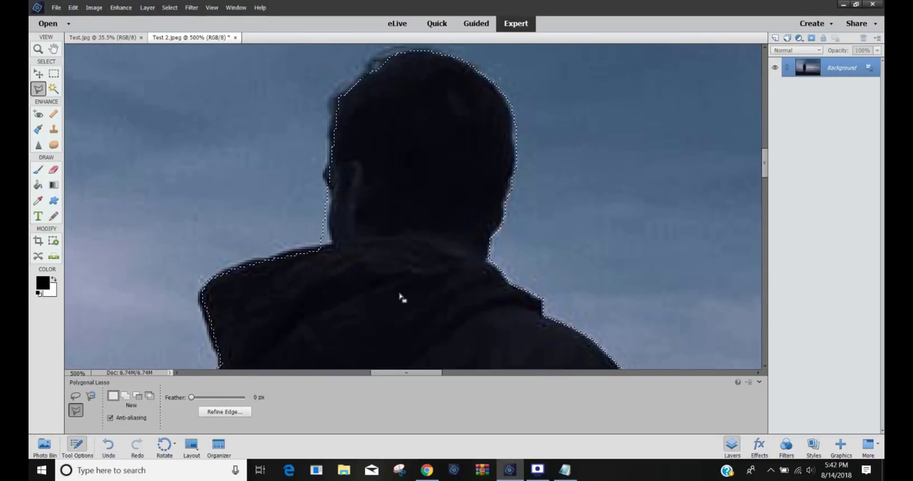
{"action": "scroll", "coordinate": [360, 194], "scroll_direction": "down", "scroll_amount": 1}
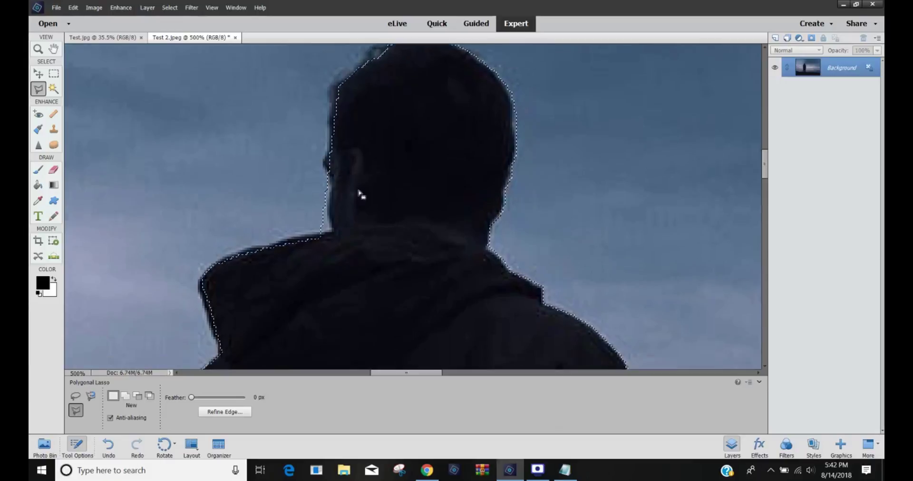
{"action": "scroll", "coordinate": [372, 231], "scroll_direction": "down", "scroll_amount": 5}
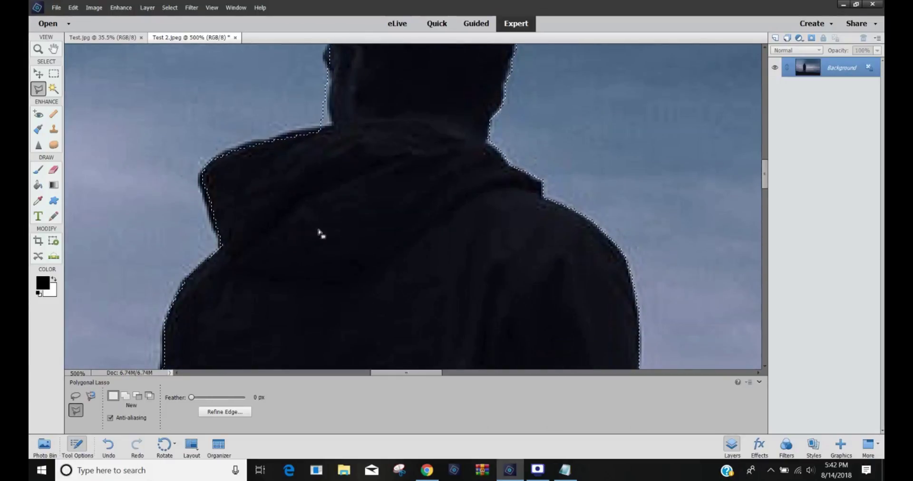
{"action": "scroll", "coordinate": [321, 233], "scroll_direction": "down", "scroll_amount": 2}
Switch to Notepad and add the line "Step five: make an inverse selection and press backspace to delete the background."
{"action": "left_click", "coordinate": [537, 469]}
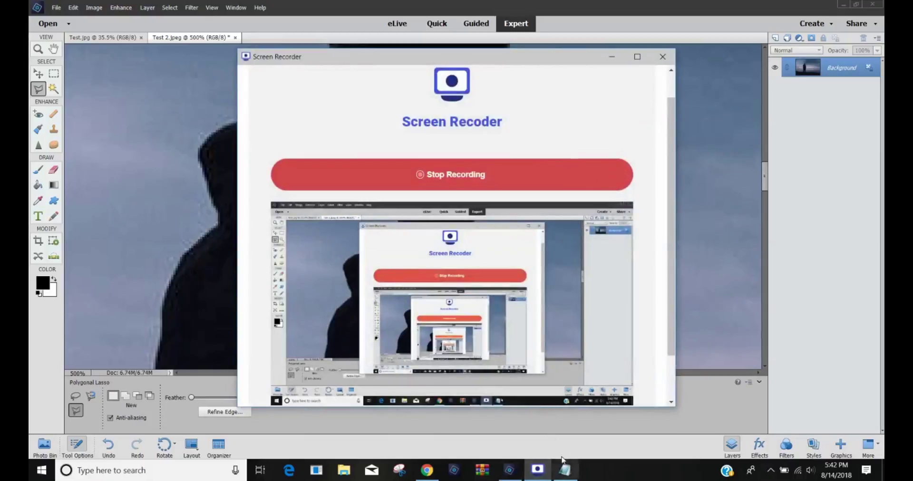
{"action": "left_click", "coordinate": [564, 470]}
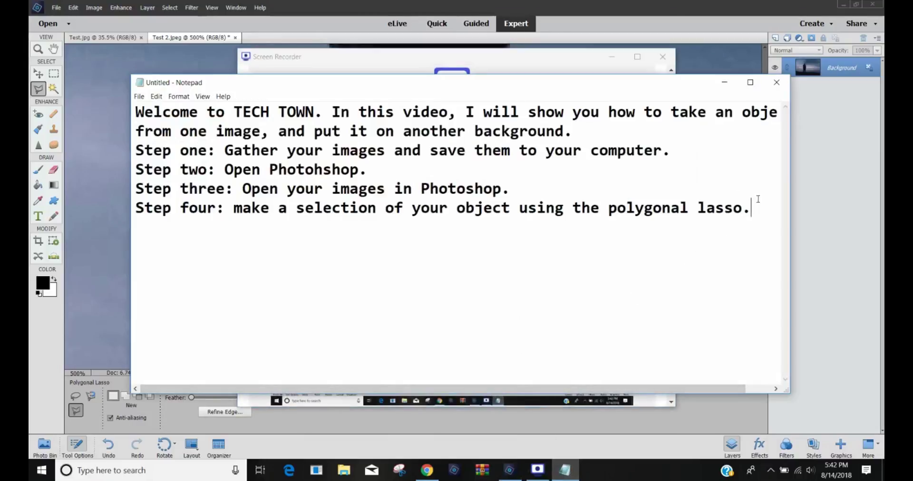
{"action": "left_click", "coordinate": [611, 57]}
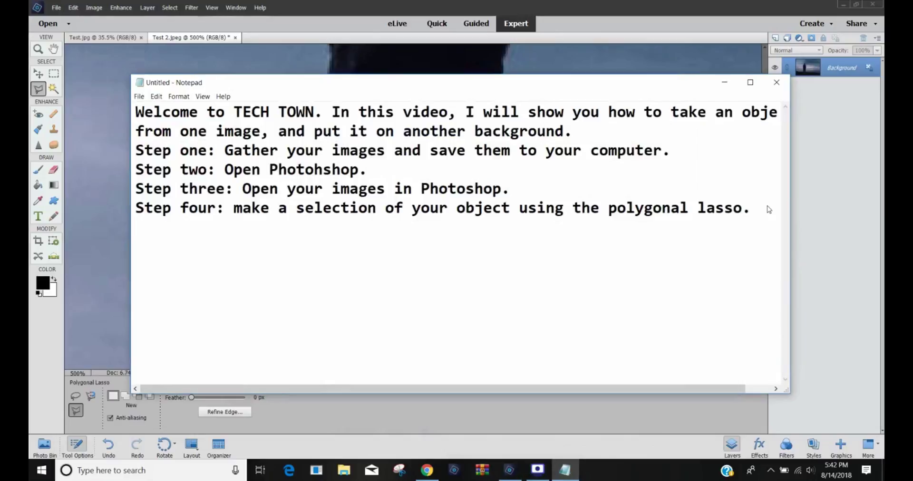
{"action": "type", "text": "fiv"}
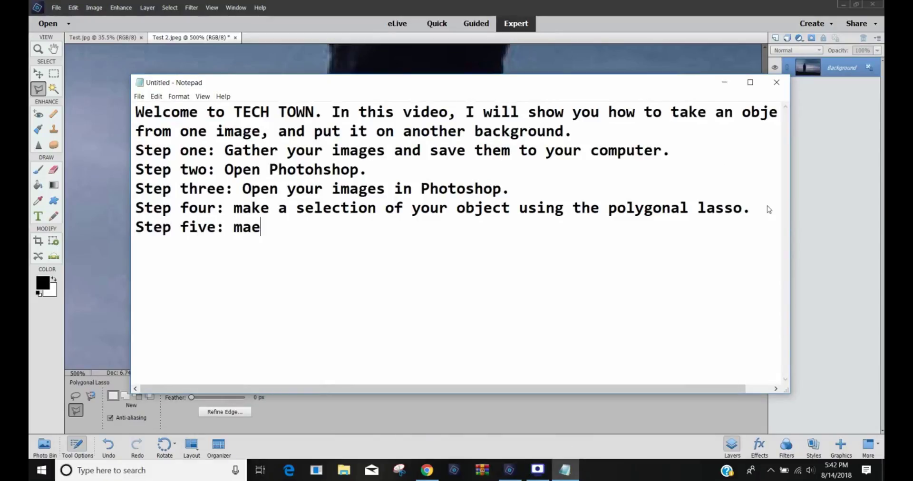
{"action": "type", "text": "e: make an in"}
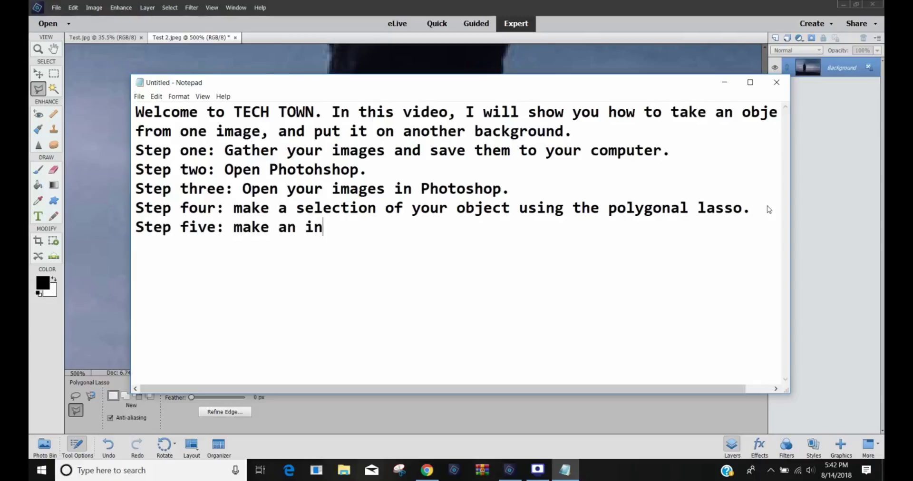
{"action": "type", "text": "verse sele"}
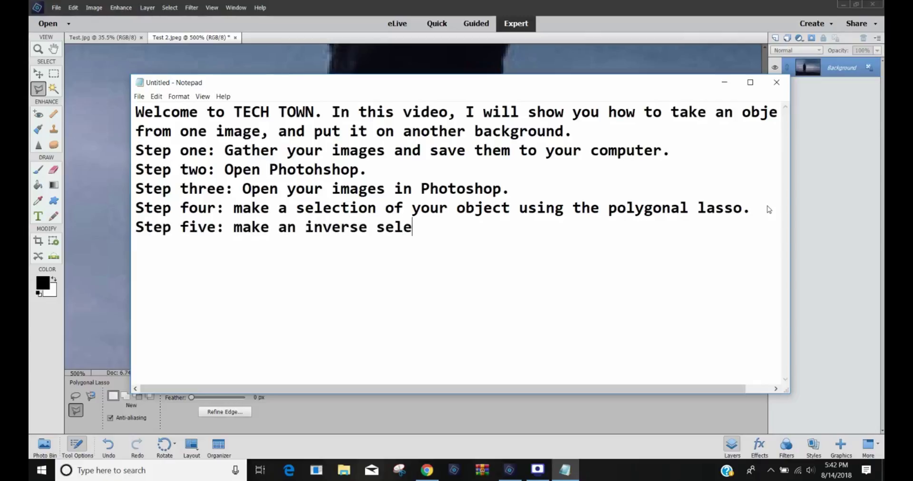
{"action": "type", "text": "ction and p"}
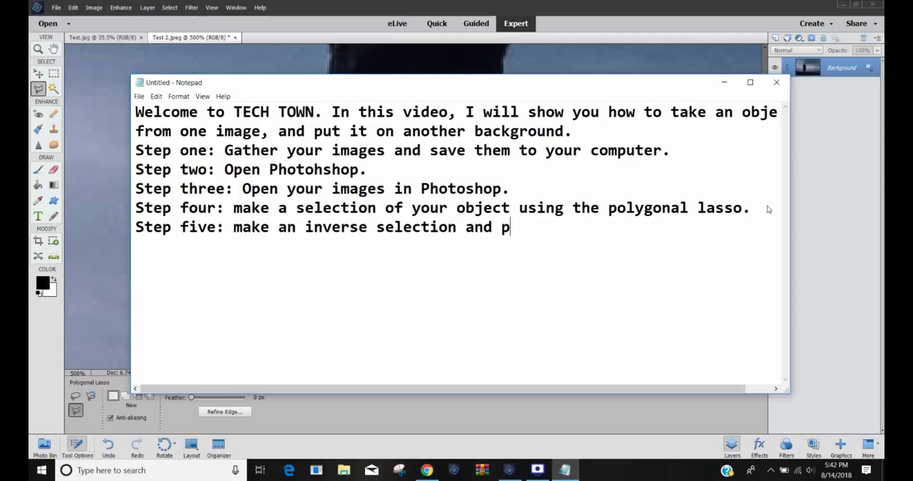
{"action": "type", "text": "ress back"}
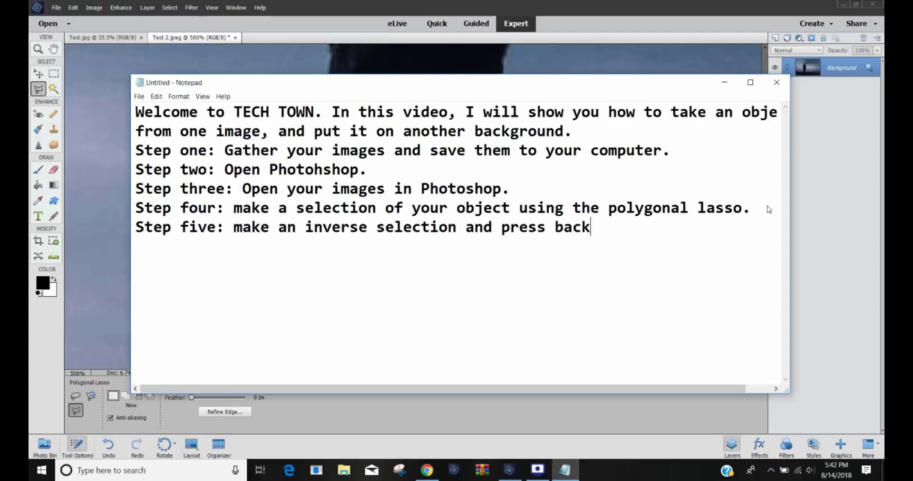
{"action": "type", "text": "space "}
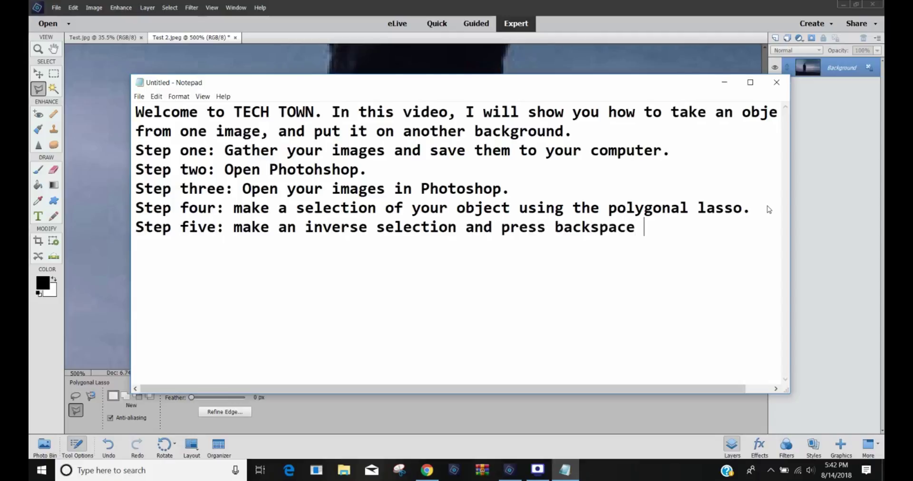
{"action": "type", "text": "to delete the"}
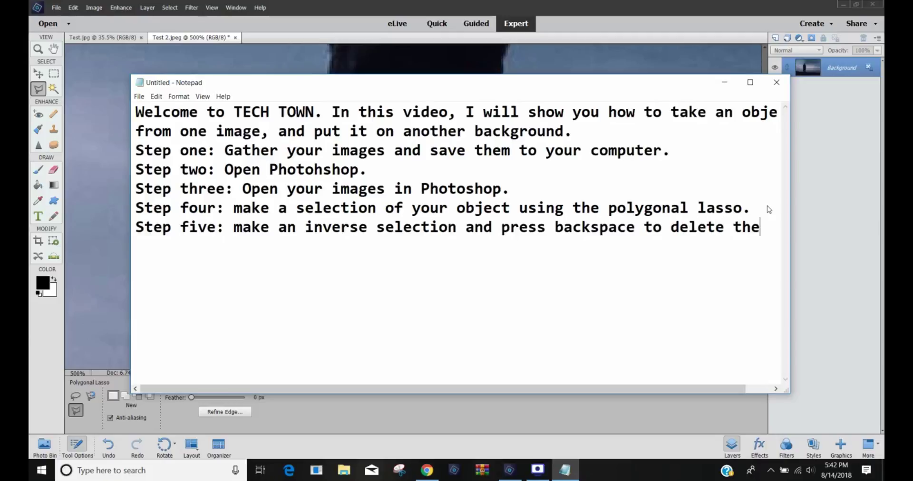
{"action": "type", "text": " background"}
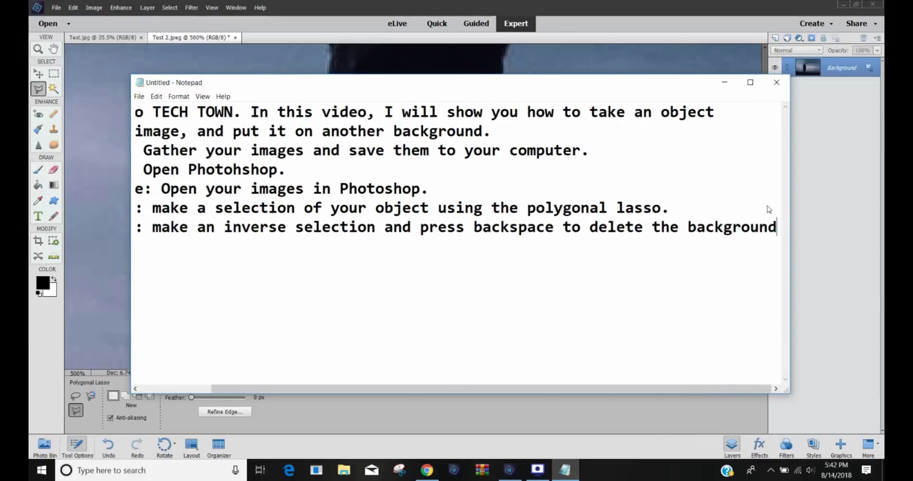
{"action": "type", "text": "."}
Switch back to Photoshop Elements and invert the selection around the man
{"action": "key", "text": "alt+Tab"}
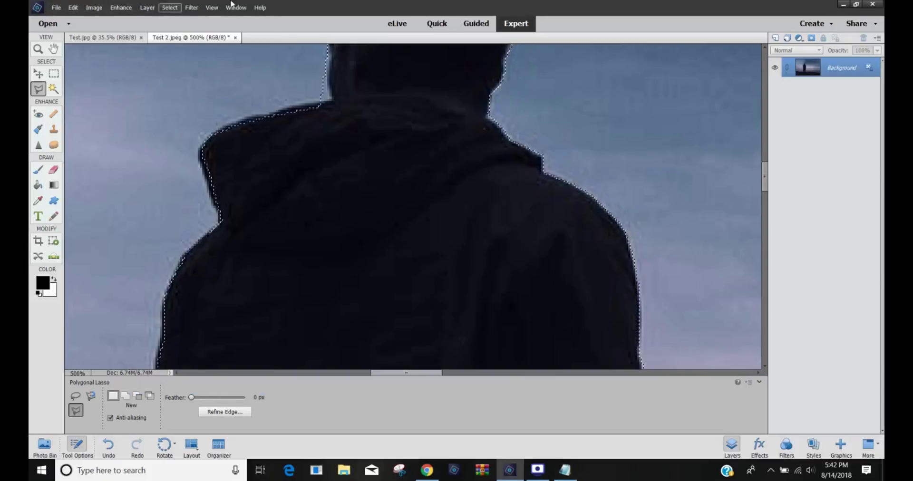
{"action": "left_click", "coordinate": [170, 8]}
{"action": "left_click", "coordinate": [192, 54]}
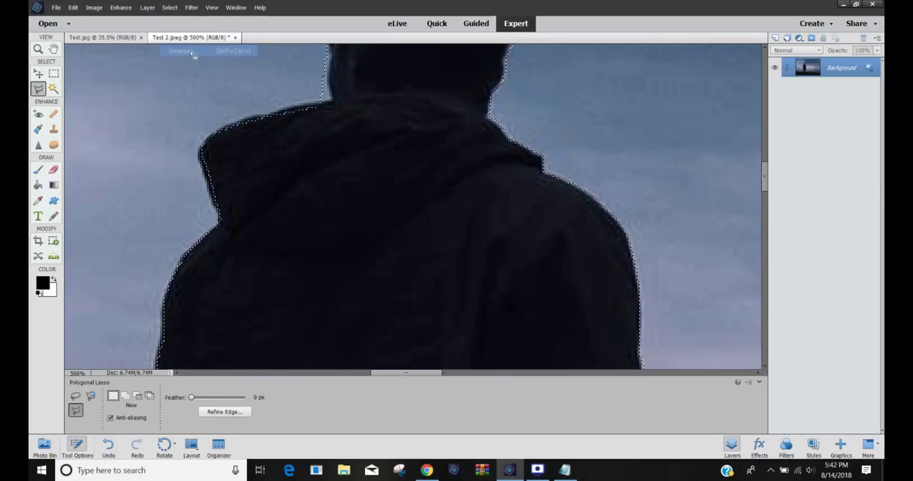
Delete the background around the man, deselect, and activate the Eraser tool
{"action": "key", "text": "Delete"}
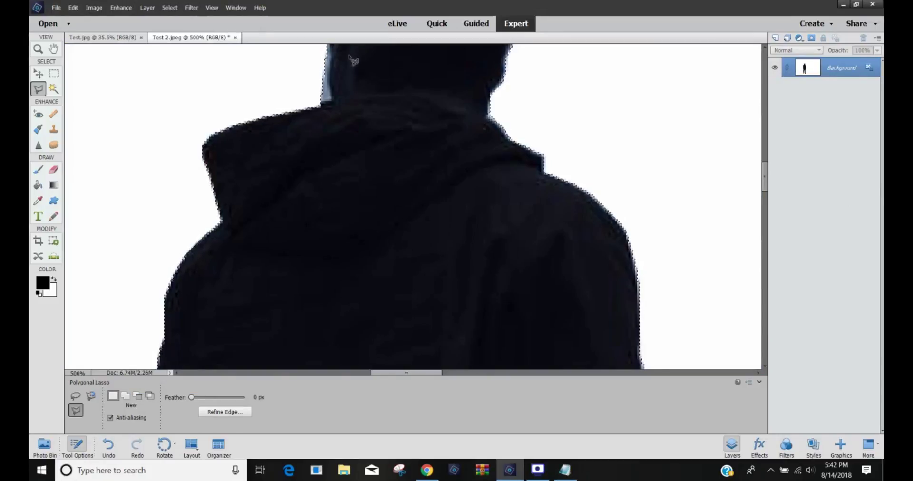
{"action": "key", "text": "ctrl+d"}
{"action": "scroll", "coordinate": [347, 83], "scroll_direction": "up", "scroll_amount": 3}
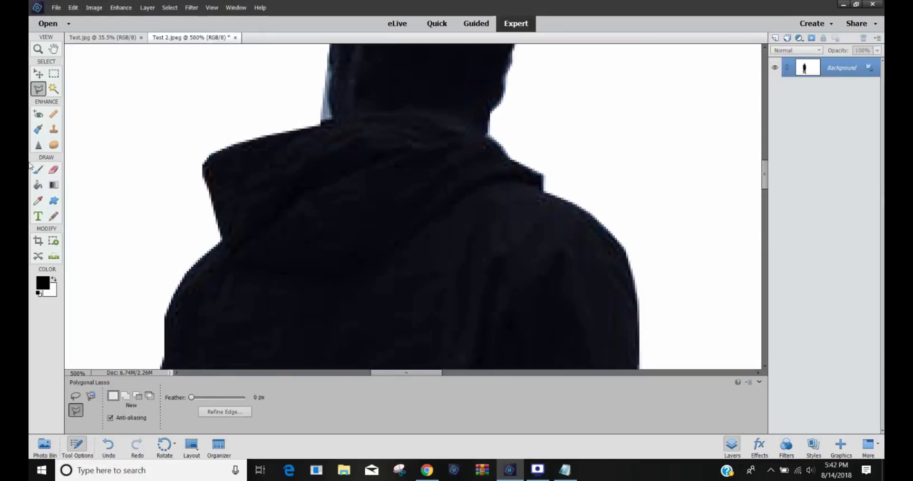
{"action": "left_click", "coordinate": [53, 169]}
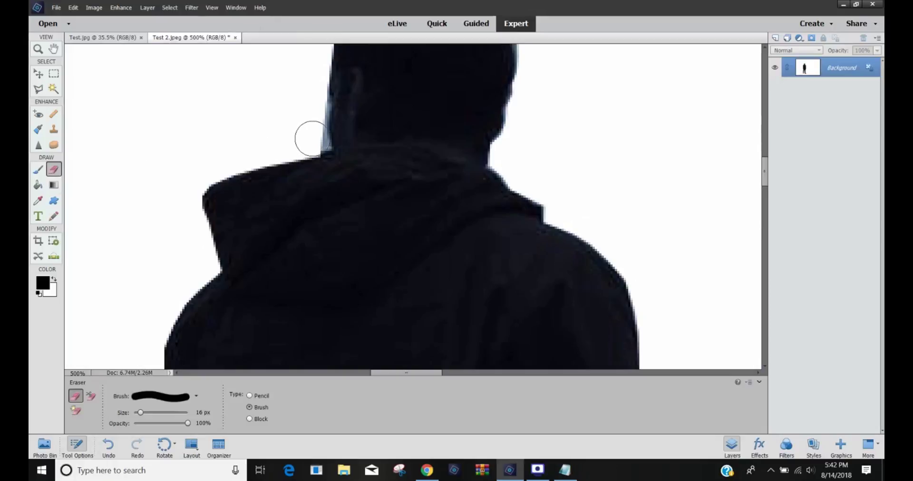
Switch to Notepad and start a new line with "Step six: if you"
{"action": "left_click", "coordinate": [565, 470]}
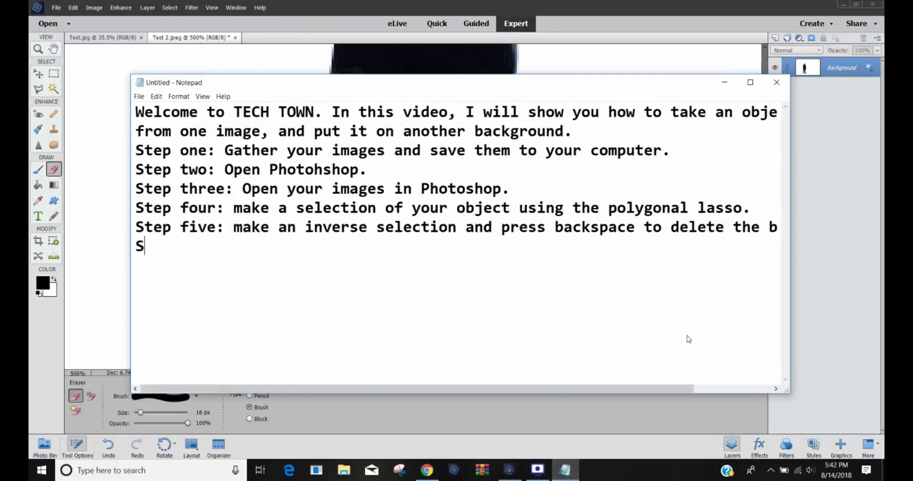
{"action": "type", "text": "tep six"}
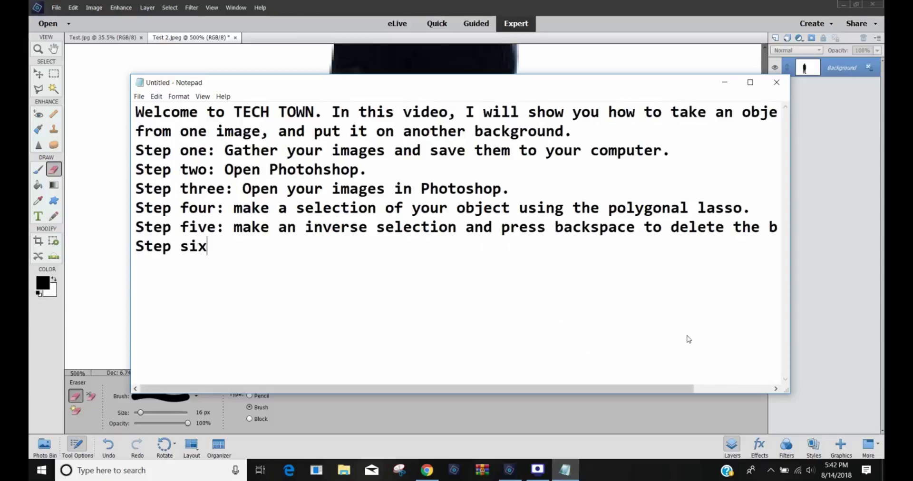
{"action": "type", "text": ": if you"}
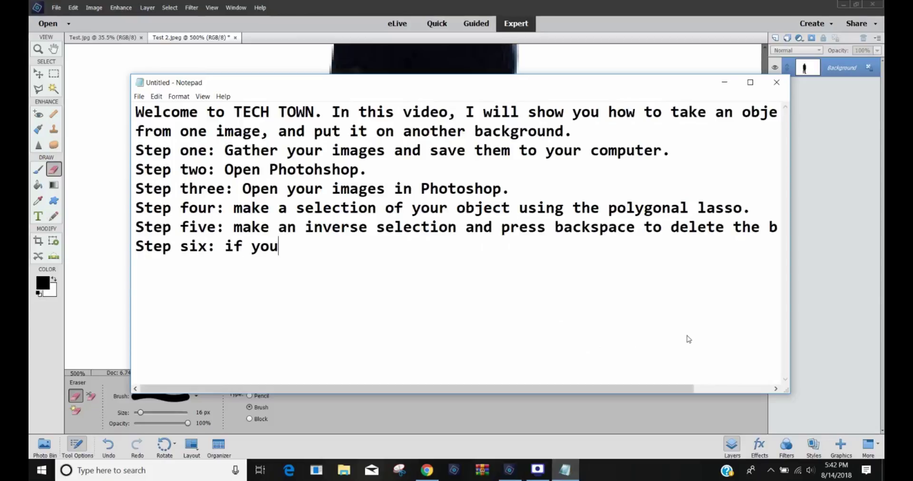
{"action": "type", "text": " made and "}
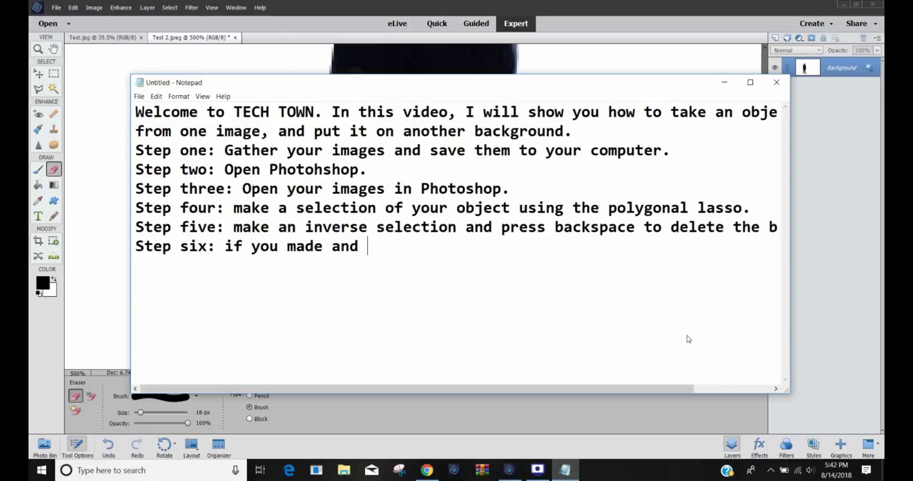
{"action": "type", "text": "mistakes, use"}
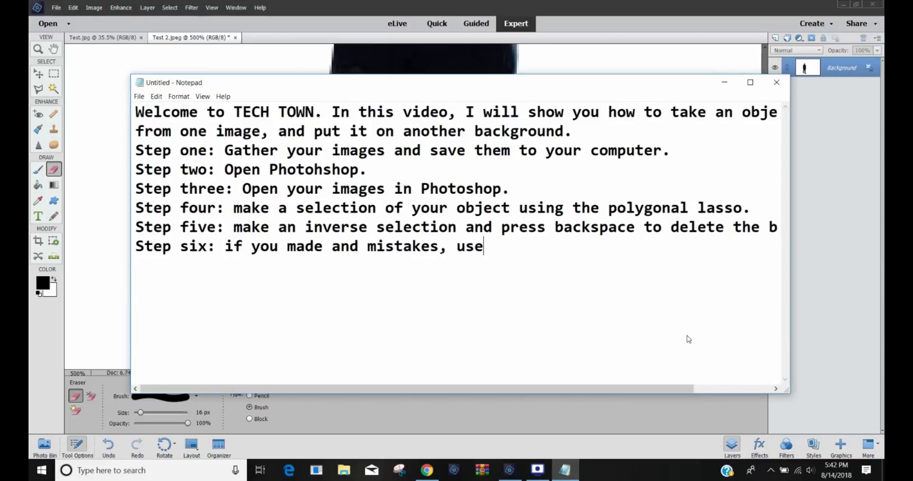
{"action": "type", "text": " the eraser tool to"}
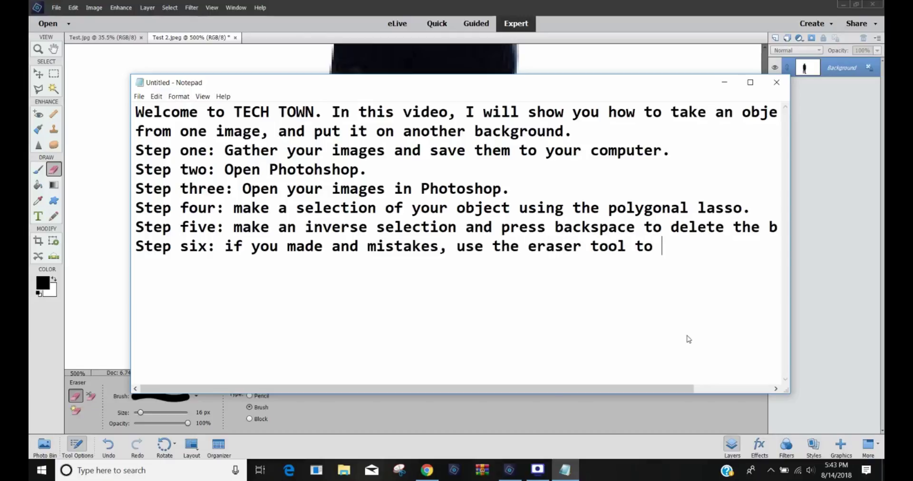
{"action": "type", "text": " delet"}
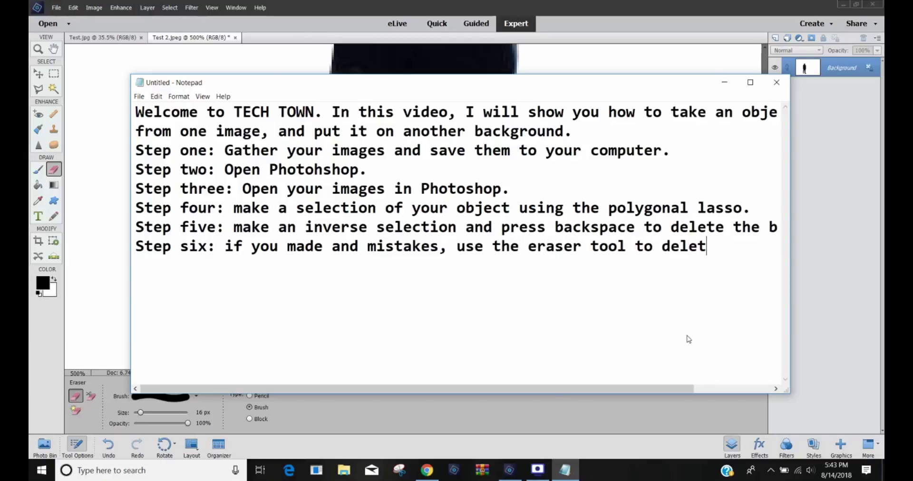
{"action": "type", "text": "e them"}
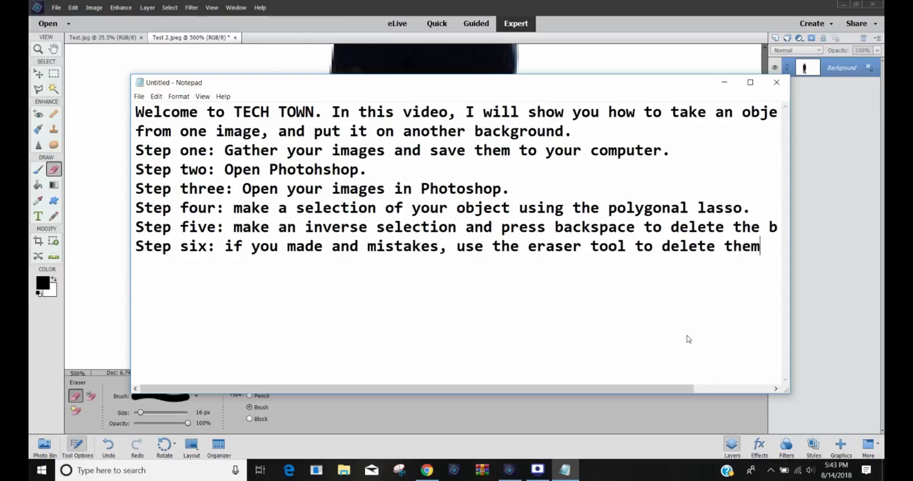
{"action": "key", "text": "BackSpace"}
{"action": "key", "text": "BackSpace"}
{"action": "key", "text": "BackSpace"}
{"action": "key", "text": "BackSpace"}
{"action": "key", "text": "BackSpace"}
{"action": "key", "text": "BackSpace"}
{"action": "key", "text": "BackSpace"}
{"action": "key", "text": "BackSpace"}
{"action": "key", "text": "BackSpace"}
{"action": "key", "text": "BackSpace"}
{"action": "key", "text": "BackSpace"}
{"action": "key", "text": "BackSpace"}
{"action": "key", "text": "BackSpace"}
{"action": "key", "text": "BackSpace"}
{"action": "key", "text": "BackSpace"}
{"action": "key", "text": "BackSpace"}
{"action": "key", "text": "BackSpace"}
{"action": "key", "text": "BackSpace"}
{"action": "key", "text": "BackSpace"}
{"action": "key", "text": "BackSpace"}
{"action": "key", "text": "BackSpace"}
{"action": "key", "text": "BackSpace"}
{"action": "key", "text": "BackSpace"}
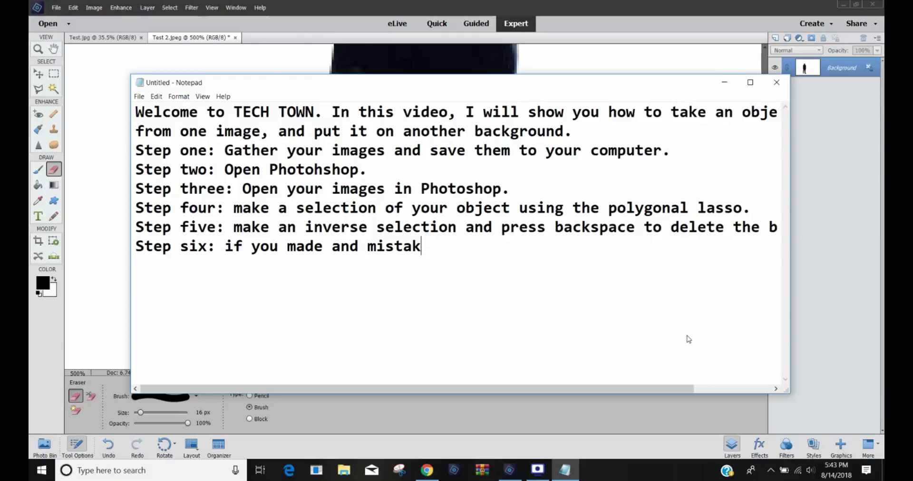
{"action": "key", "text": "BackSpace"}
{"action": "key", "text": "BackSpace"}
{"action": "key", "text": "BackSpace"}
{"action": "key", "text": "BackSpace"}
{"action": "key", "text": "BackSpace"}
{"action": "key", "text": "BackSpace"}
{"action": "key", "text": "BackSpace"}
{"action": "key", "text": "BackSpace"}
{"action": "key", "text": "BackSpace"}
{"action": "key", "text": "BackSpace"}
{"action": "key", "text": "BackSpace"}
{"action": "key", "text": "BackSpace"}
{"action": "key", "text": "BackSpace"}
{"action": "key", "text": "BackSpace"}
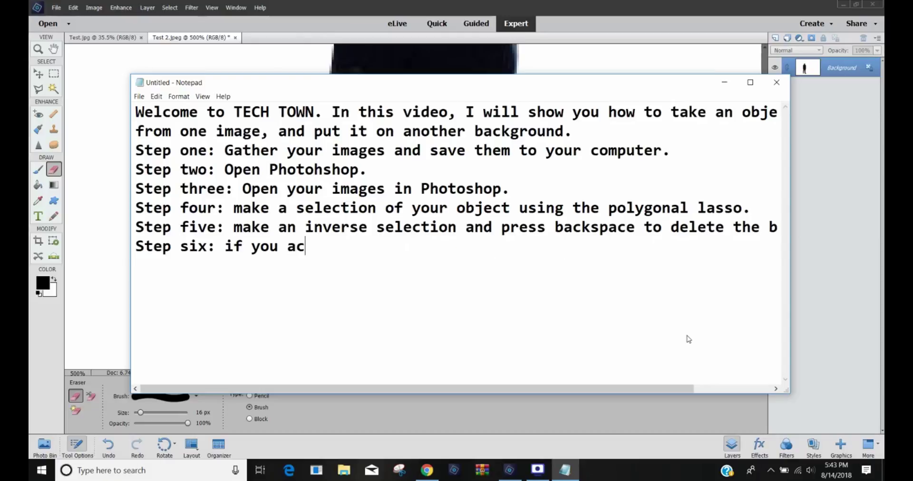
Finish the step six line with "accidentally kept a big chung of the background, use the eraser tool to delete it.", breaking the line before "tool"
{"action": "type", "text": "cidentally "}
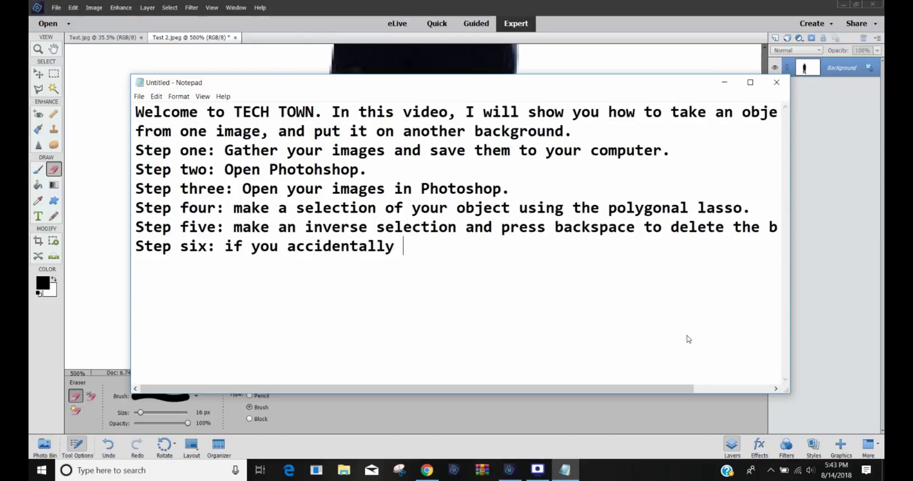
{"action": "type", "text": "kept a bi"}
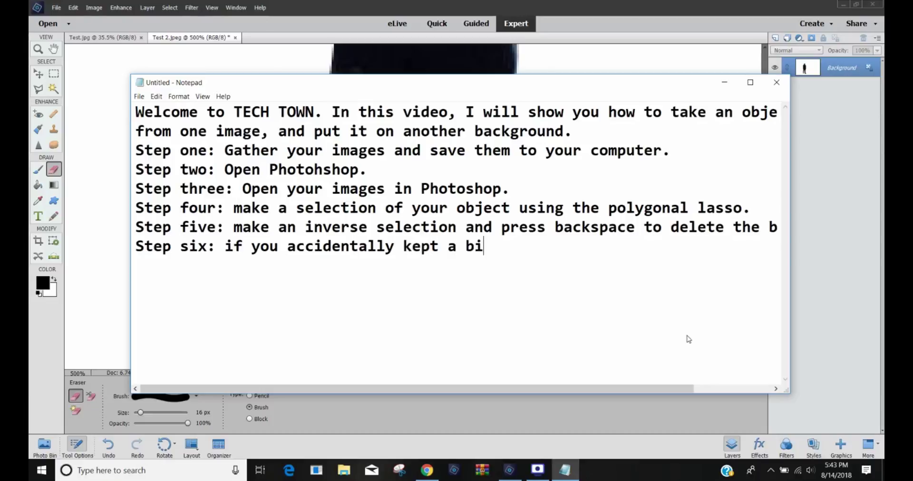
{"action": "type", "text": "g chung"}
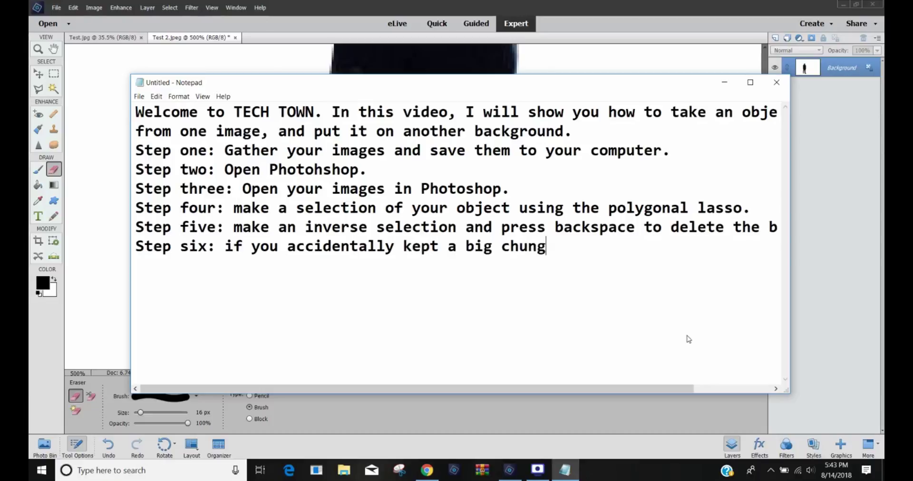
{"action": "type", "text": " of the backg"}
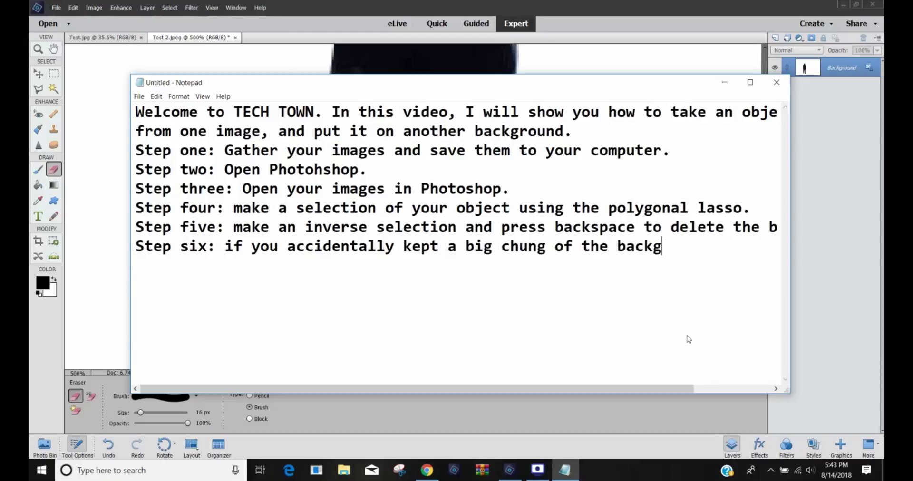
{"action": "type", "text": "round"}
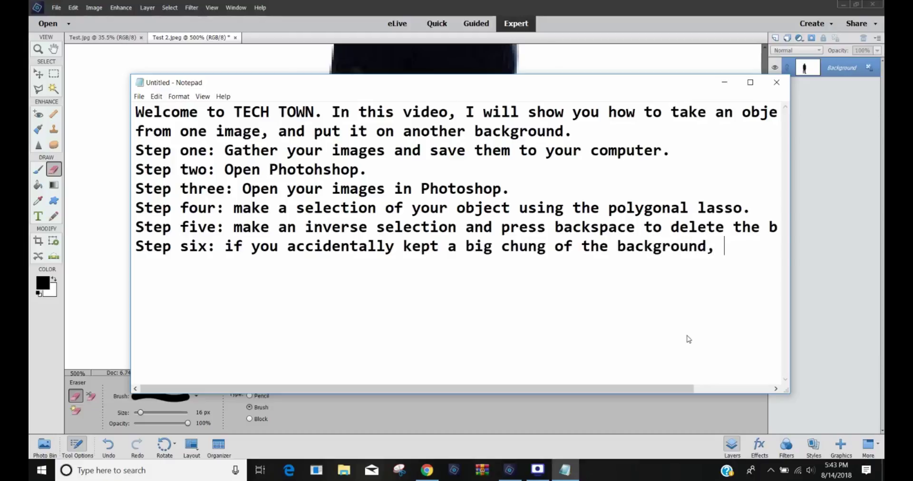
{"action": "type", "text": ", use the e"}
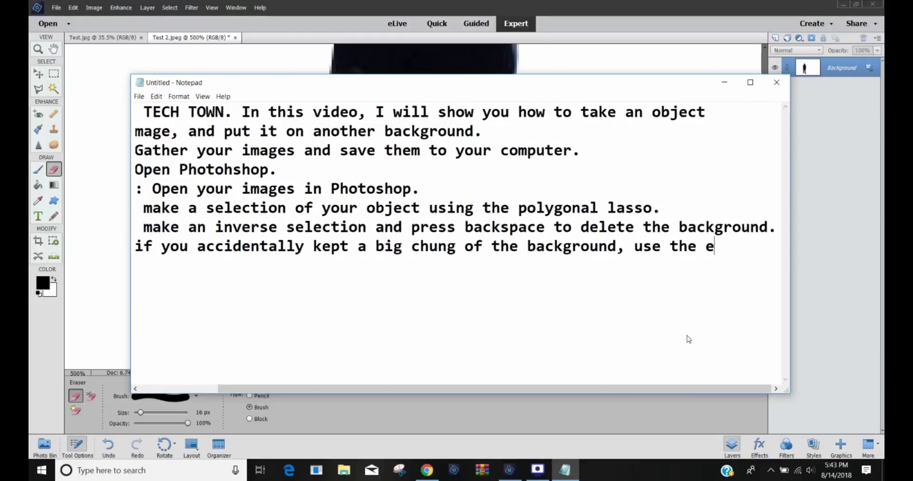
{"action": "type", "text": "rase"}
{"action": "key", "text": "Return"}
{"action": "type", "text": "tool"}
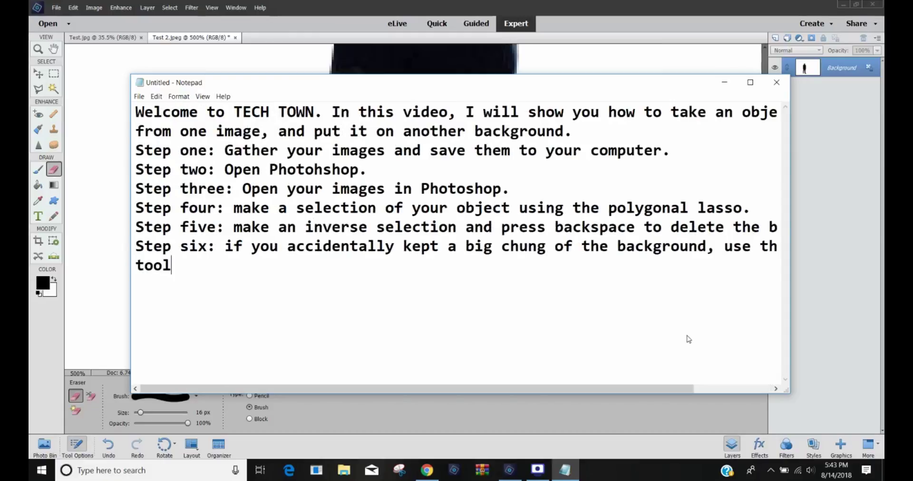
{"action": "type", "text": " to dl"}
{"action": "key", "text": "BackSpace"}
{"action": "key", "text": "BackSpace"}
{"action": "key", "text": "BackSpace"}
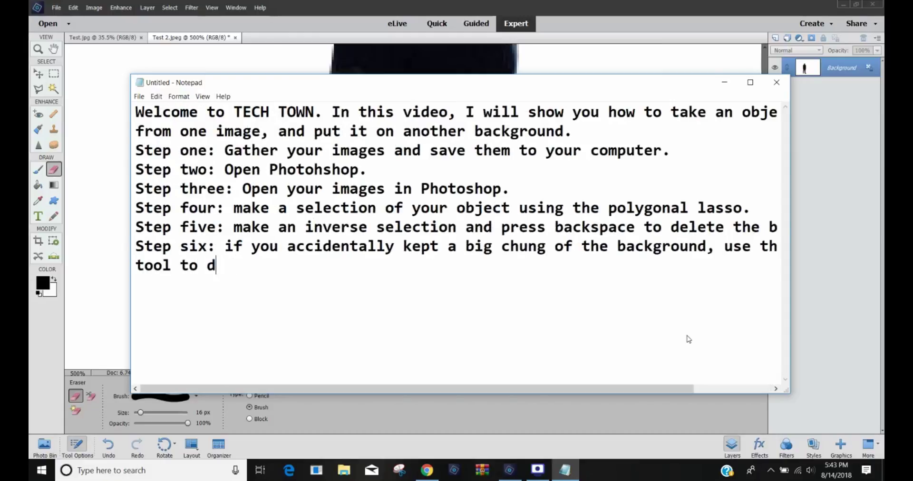
{"action": "type", "text": "elete it."}
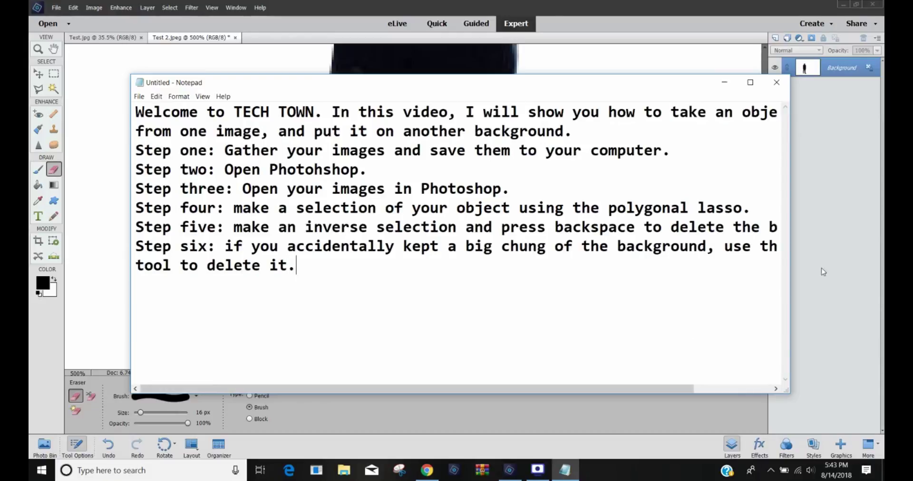
Switch back to Photoshop Elements and erase the leftover sliver of sky along the left side of the man's neck with the 16 px Eraser
{"action": "left_click", "coordinate": [823, 272]}
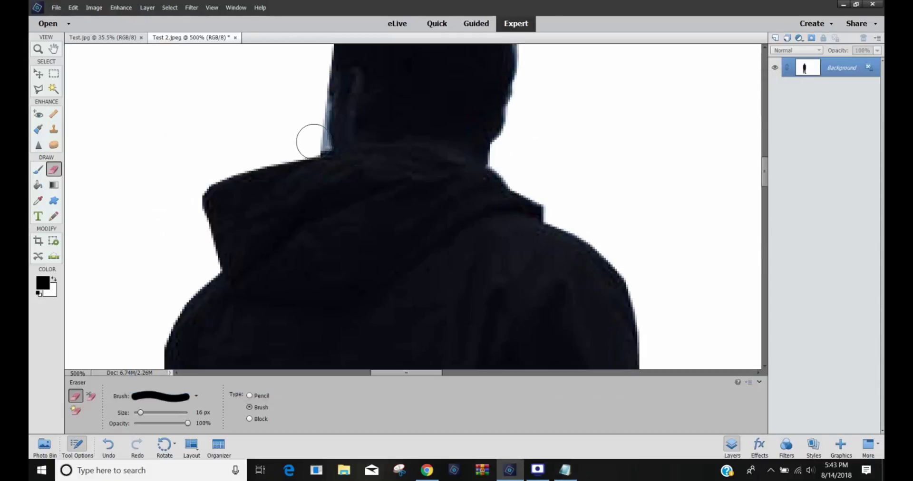
{"action": "left_click", "coordinate": [309, 139]}
{"action": "left_click_drag", "start_coordinate": [310, 130], "coordinate": [312, 99]}
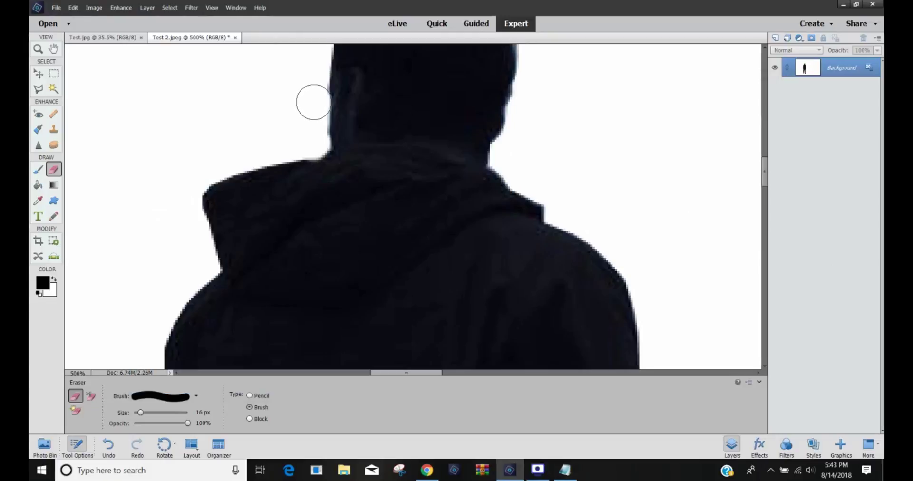
{"action": "scroll", "coordinate": [301, 156], "scroll_direction": "up", "scroll_amount": 2}
{"action": "scroll", "coordinate": [301, 158], "scroll_direction": "up", "scroll_amount": 4}
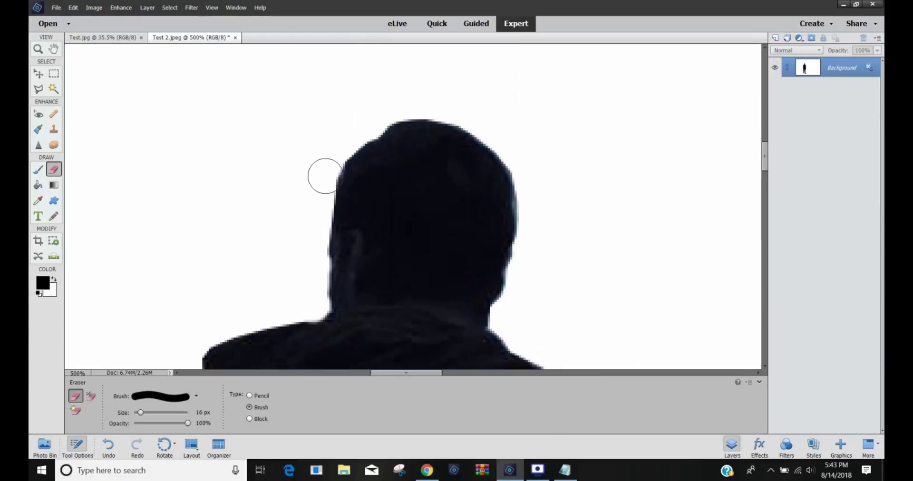
{"action": "scroll", "coordinate": [550, 257], "scroll_direction": "down", "scroll_amount": 8}
{"action": "scroll", "coordinate": [520, 241], "scroll_direction": "down", "scroll_amount": 9}
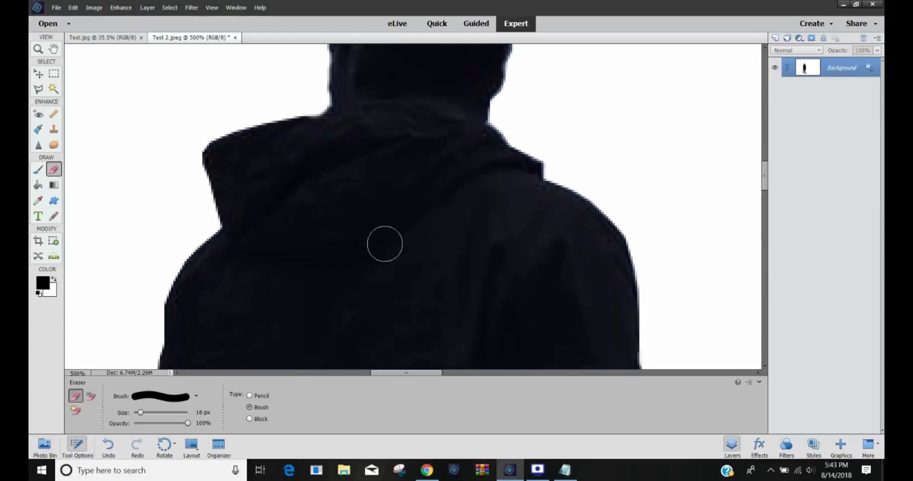
{"action": "scroll", "coordinate": [167, 159], "scroll_direction": "up", "scroll_amount": 4}
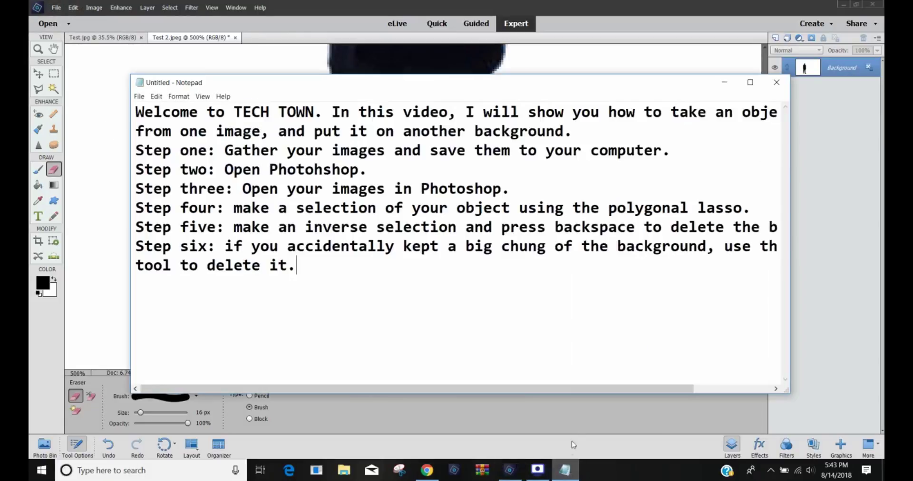
Switch to Notepad and add the line "Step seven: Use the move tool to move to object into the background image."
{"action": "left_click", "coordinate": [565, 470]}
{"action": "type", "text": "Step"}
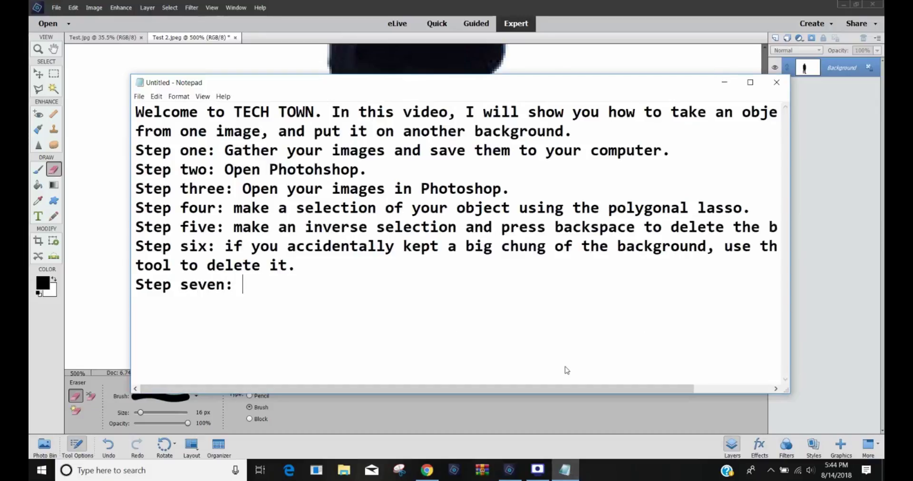
{"action": "type", "text": "seven: Use the move "}
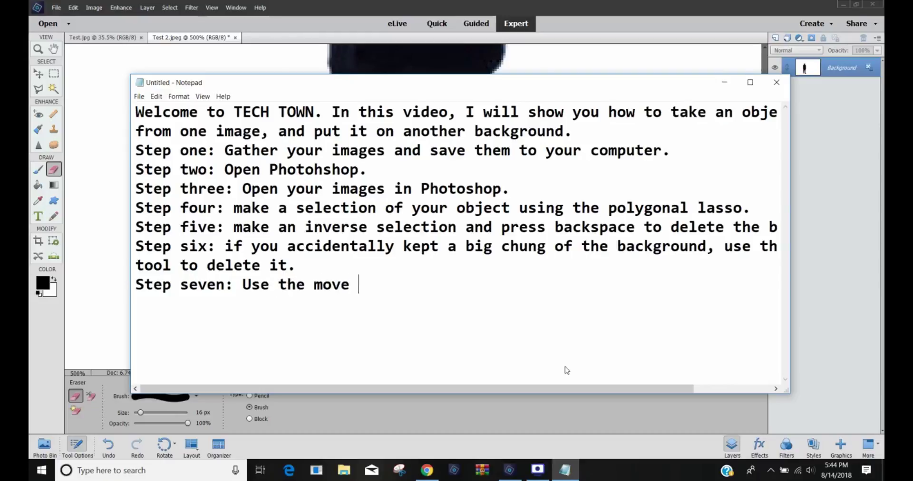
{"action": "type", "text": "tool to "}
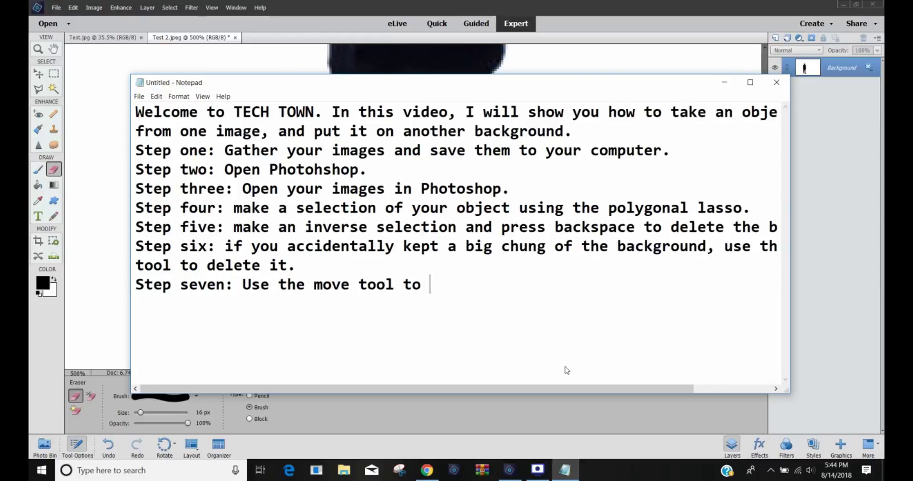
{"action": "type", "text": "move to ob"}
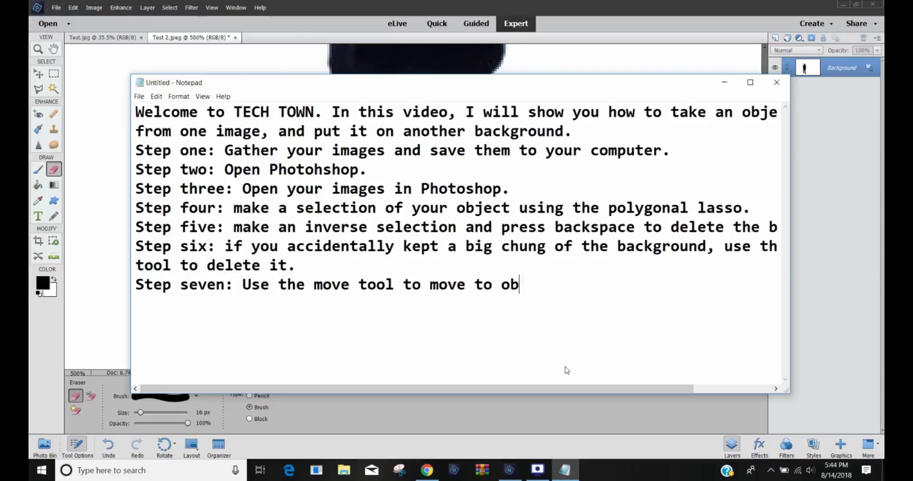
{"action": "type", "text": "ject int"}
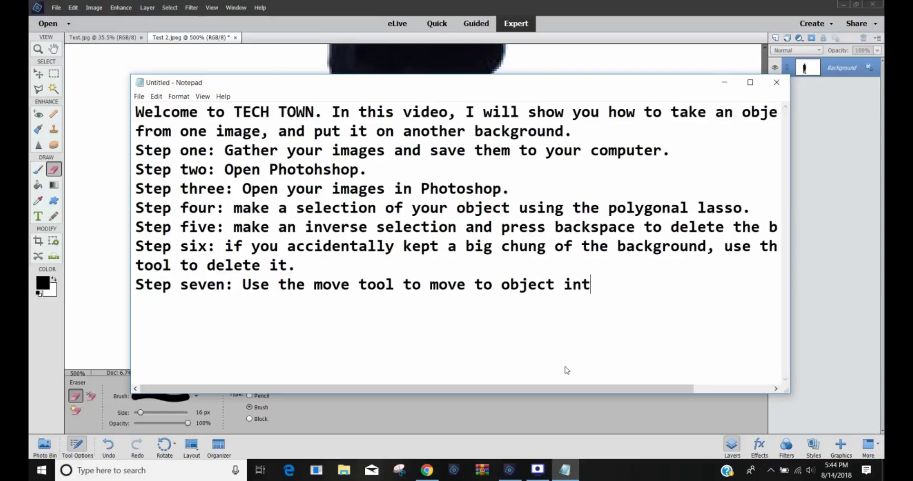
{"action": "type", "text": "o the back"}
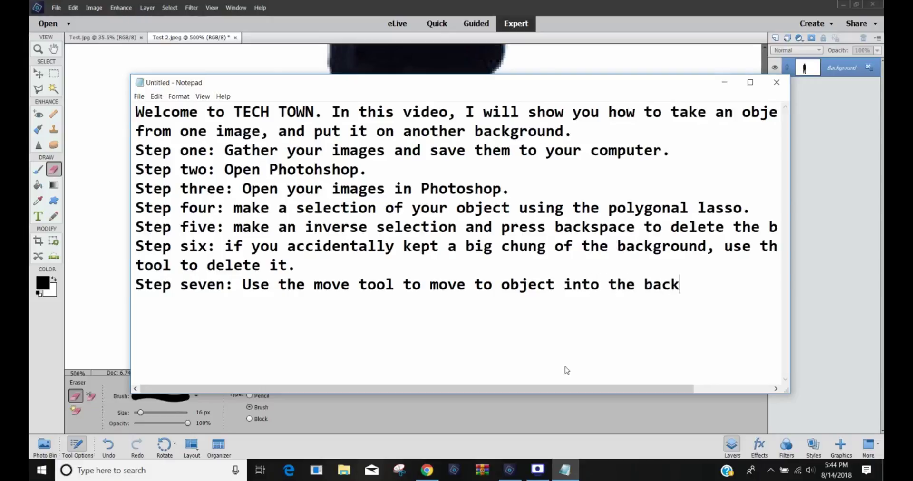
{"action": "type", "text": "ground ima"}
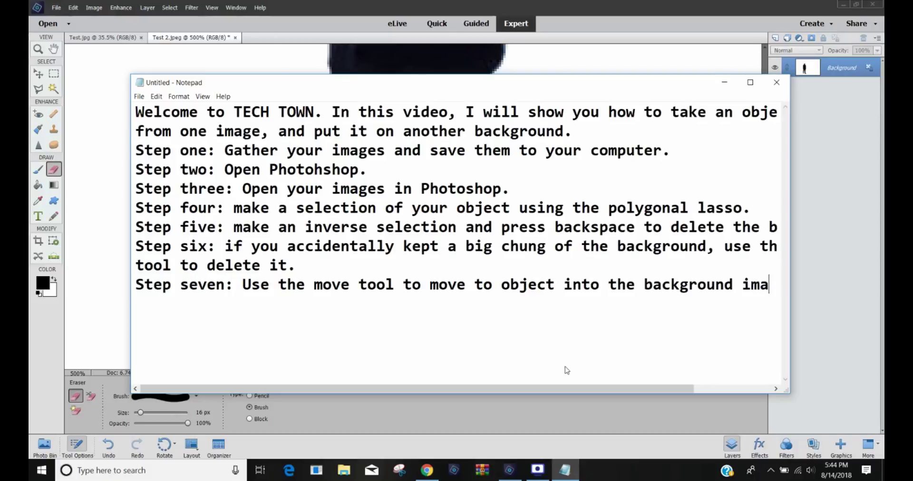
{"action": "type", "text": "ges"}
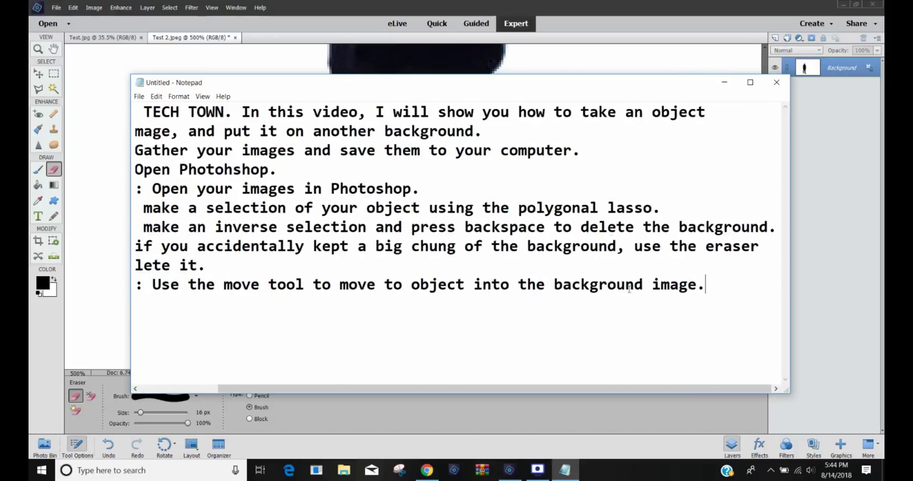
Switch to Photoshop Elements and move the man's cutout from Test 2 into the Test sunset image with the Move tool, placing it toward the lower left
{"action": "left_click", "coordinate": [834, 178]}
{"action": "key", "text": "z"}
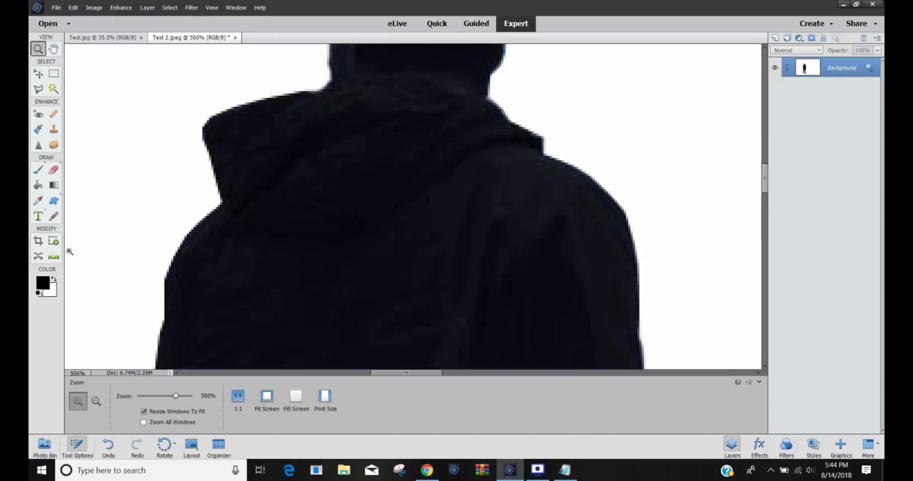
{"action": "left_click", "coordinate": [95, 401]}
{"action": "left_click", "coordinate": [418, 261]}
{"action": "left_click", "coordinate": [414, 280]}
{"action": "left_click", "coordinate": [410, 295]}
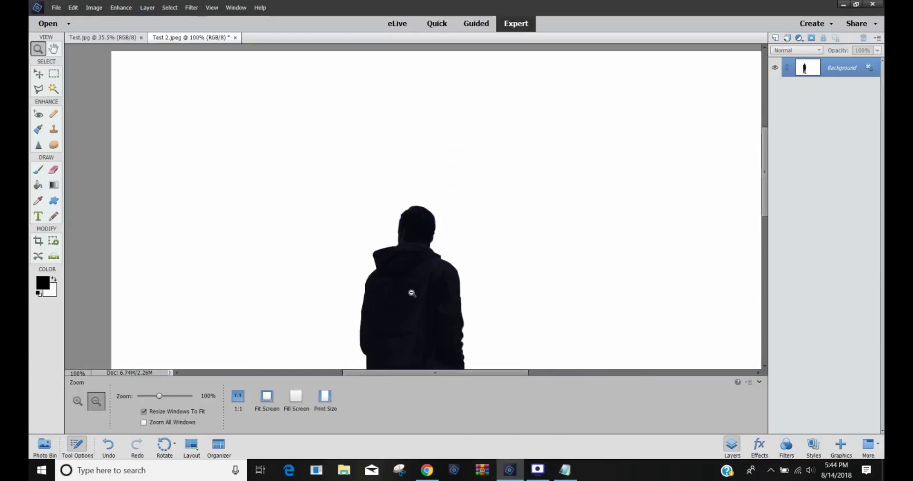
{"action": "left_click", "coordinate": [411, 291]}
{"action": "scroll", "coordinate": [411, 291], "scroll_direction": "down", "scroll_amount": 3}
{"action": "left_click", "coordinate": [403, 188]}
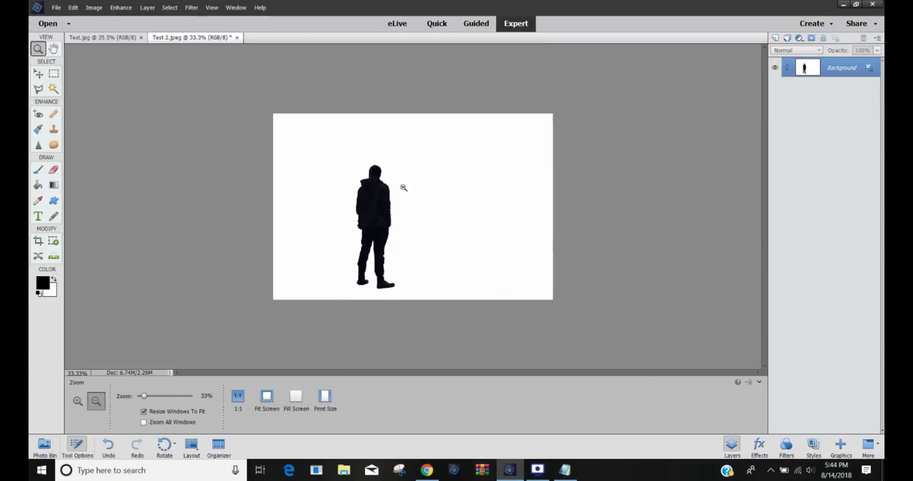
{"action": "left_click", "coordinate": [37, 74]}
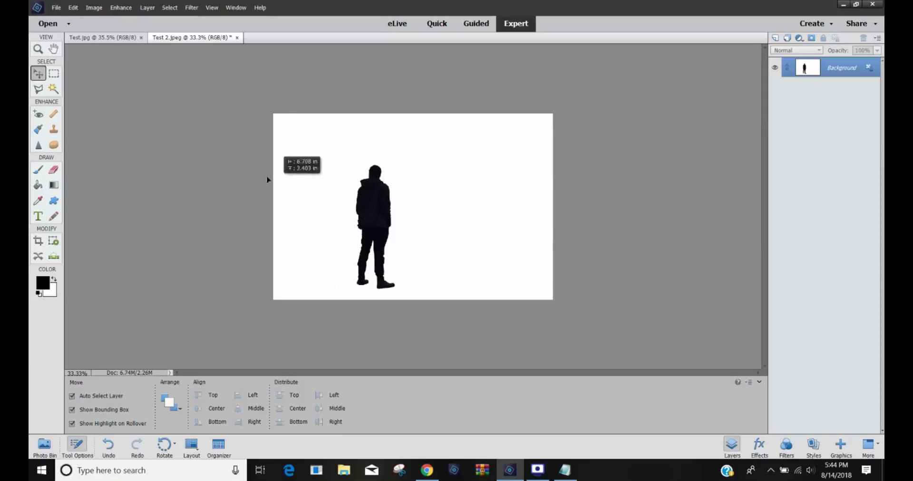
{"action": "left_click", "coordinate": [85, 40]}
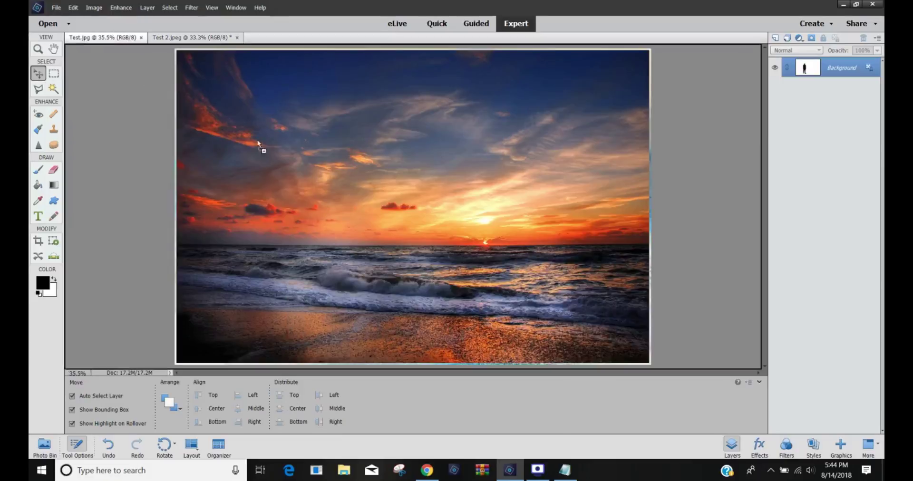
{"action": "key", "text": "ctrl+v"}
{"action": "left_click_drag", "start_coordinate": [379, 244], "coordinate": [305, 283]}
Switch to Notepad and add the line "Step eight: Use the magic wand tool to delete the white."
{"action": "left_click", "coordinate": [565, 470]}
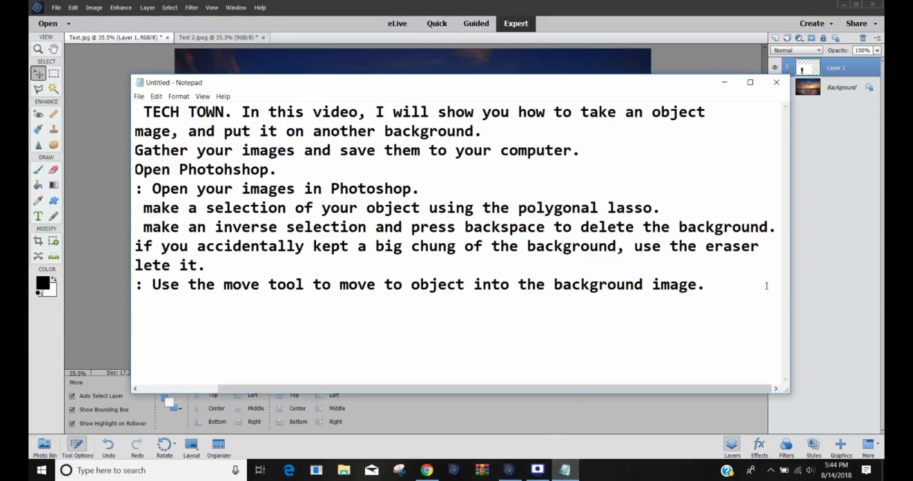
{"action": "key", "text": "Return"}
{"action": "type", "text": "Step"}
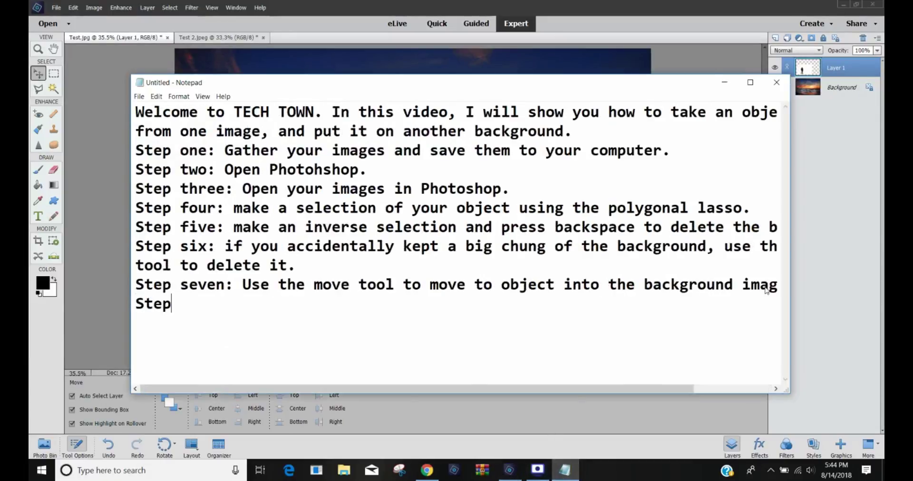
{"action": "type", "text": " eight"}
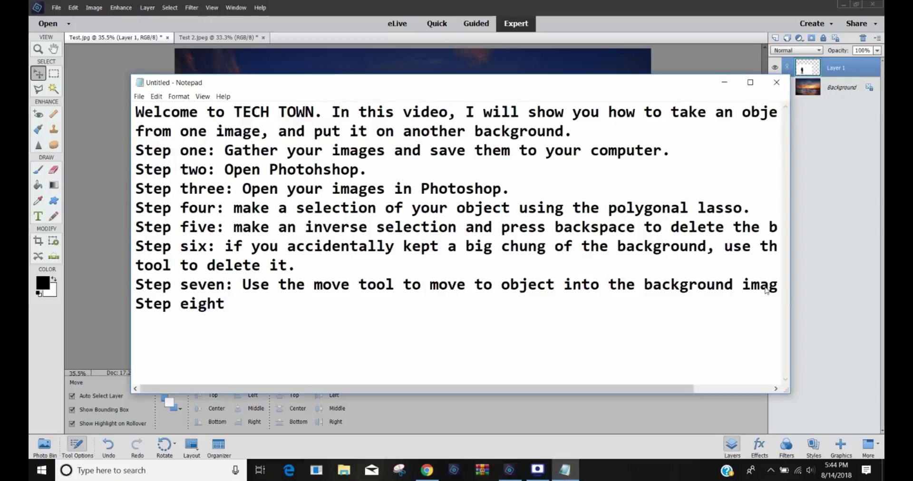
{"action": "type", "text": ": us"}
{"action": "key", "text": "BackSpace"}
{"action": "key", "text": "BackSpace"}
{"action": "type", "text": "Use the magic "}
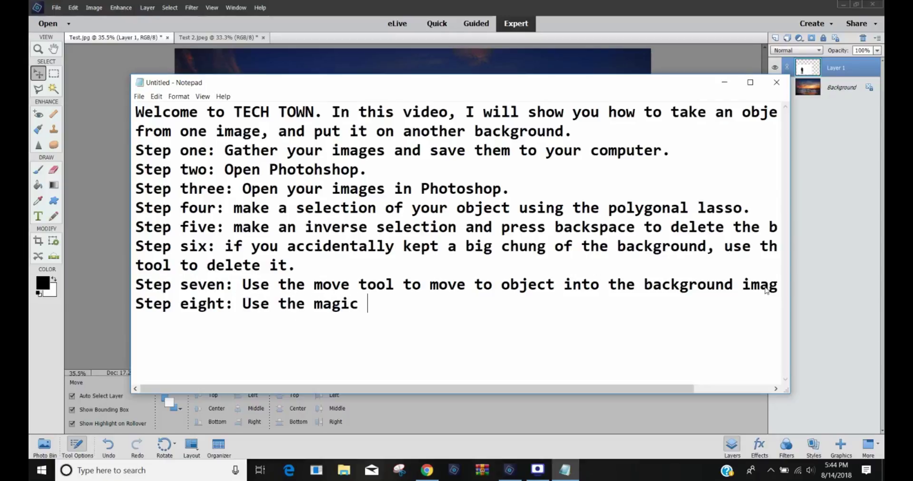
{"action": "type", "text": "wand tool t"}
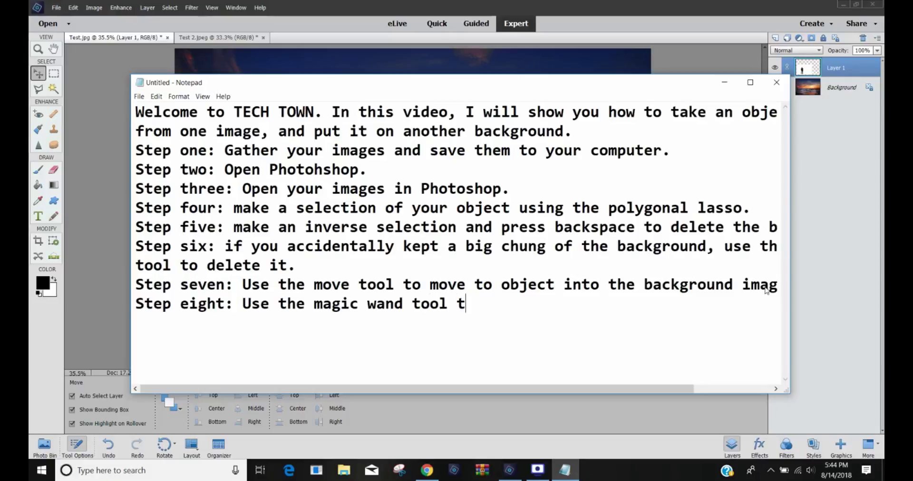
{"action": "type", "text": "o delet"}
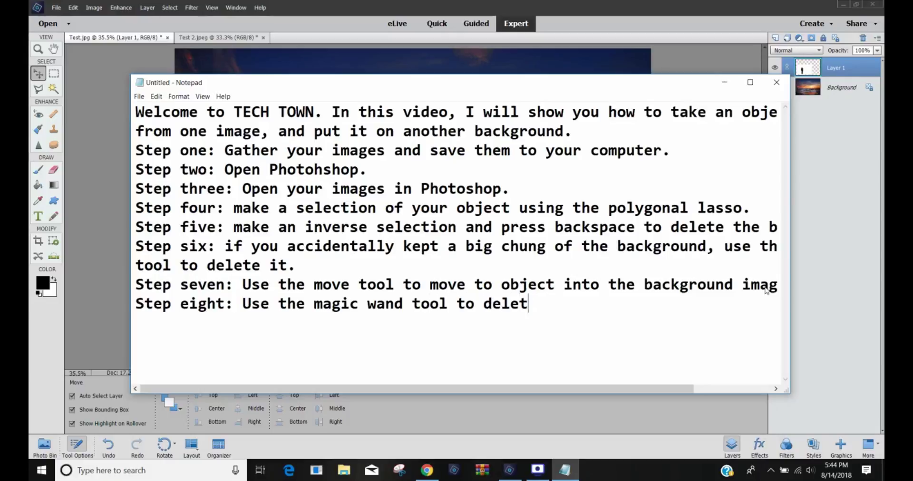
{"action": "type", "text": "e the white."}
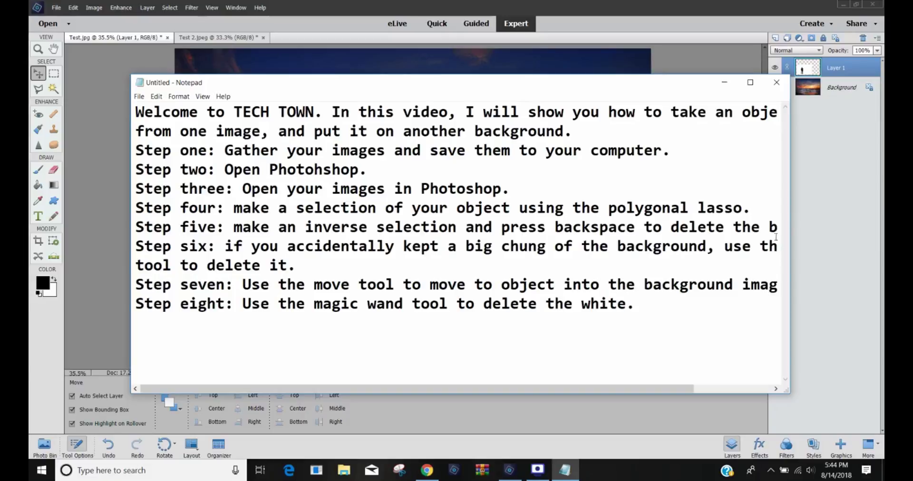
Switch back to Photoshop Elements, delete the white area around the man on Layer 1 using the Magic Wand at tolerance 32, and deselect
{"action": "key", "text": "alt+Tab"}
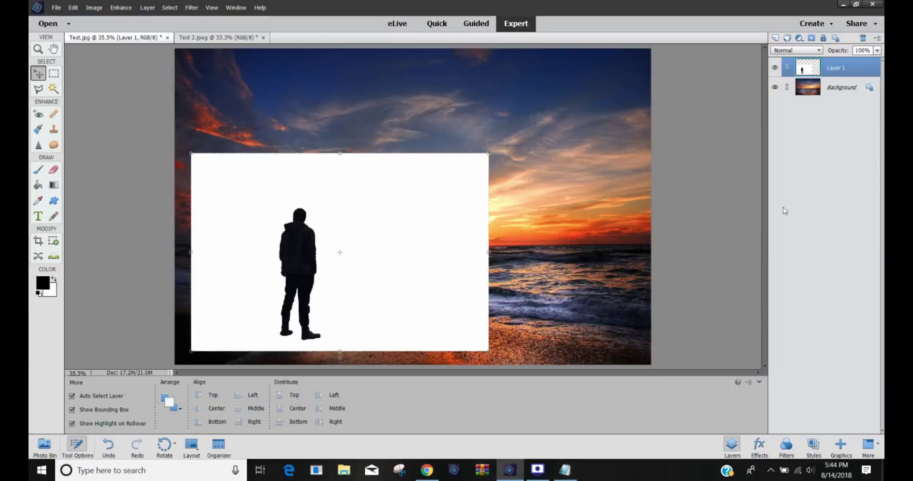
{"action": "left_click", "coordinate": [54, 89]}
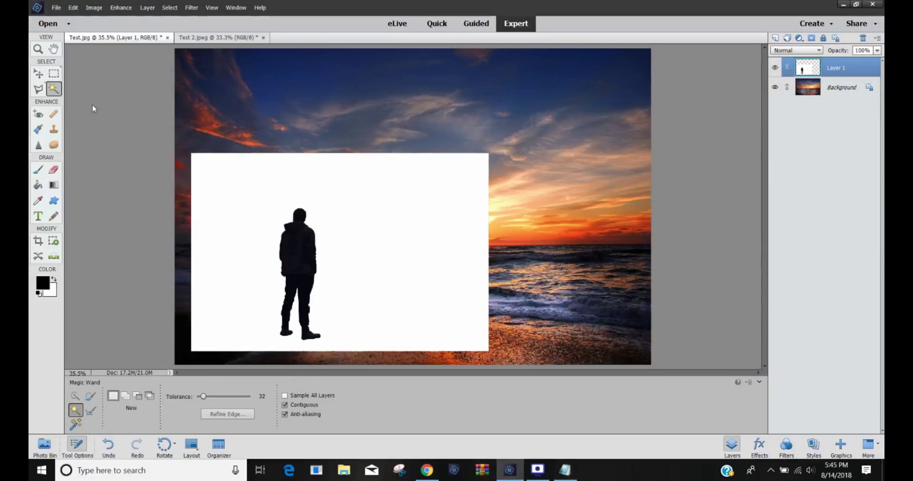
{"action": "left_click", "coordinate": [364, 210]}
{"action": "key", "text": "Delete"}
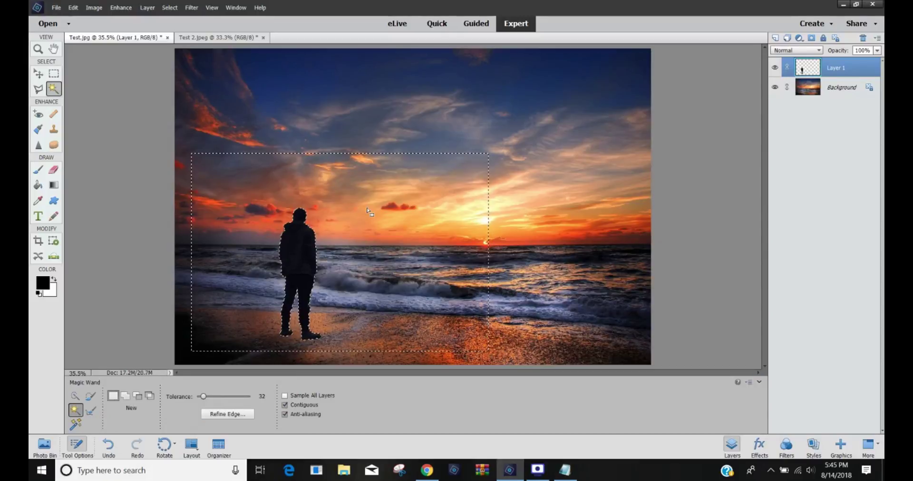
{"action": "key", "text": "ctrl+d"}
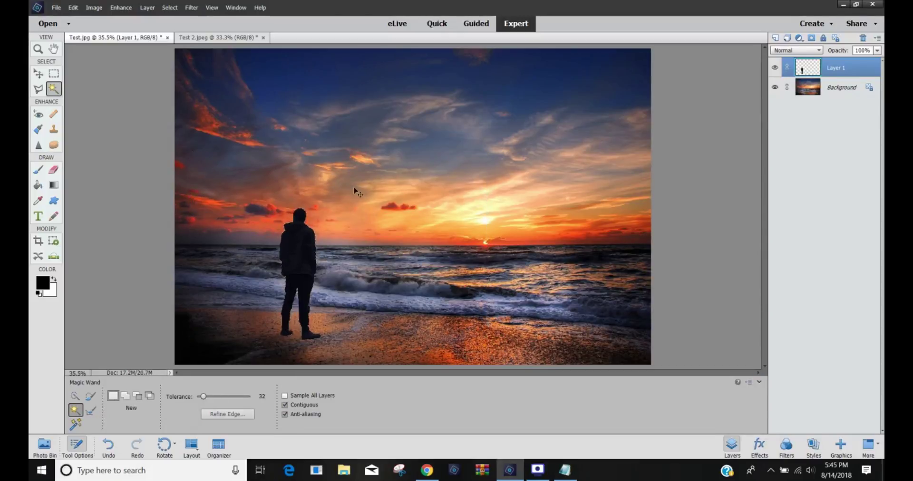
Switch to Notepad and add the line "Step nine: Use the move tool to resize the object to make it look more natural."
{"action": "left_click", "coordinate": [564, 470]}
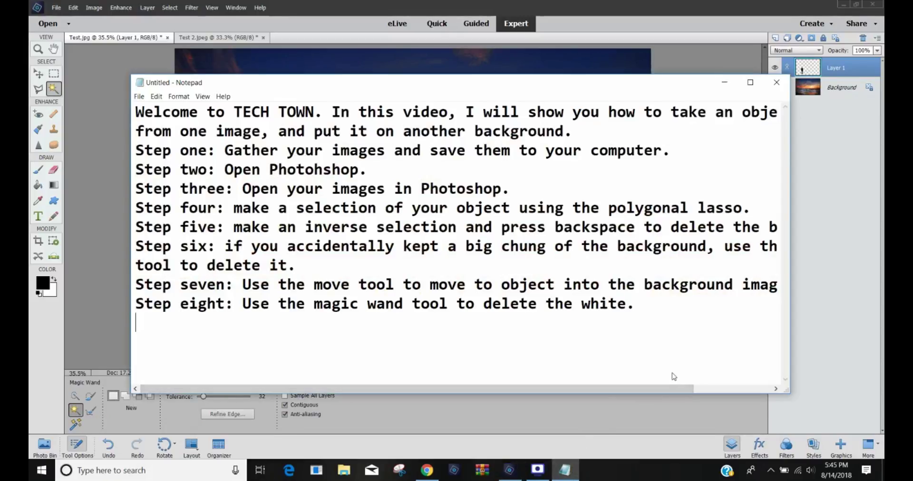
{"action": "type", "text": "Step nine:"}
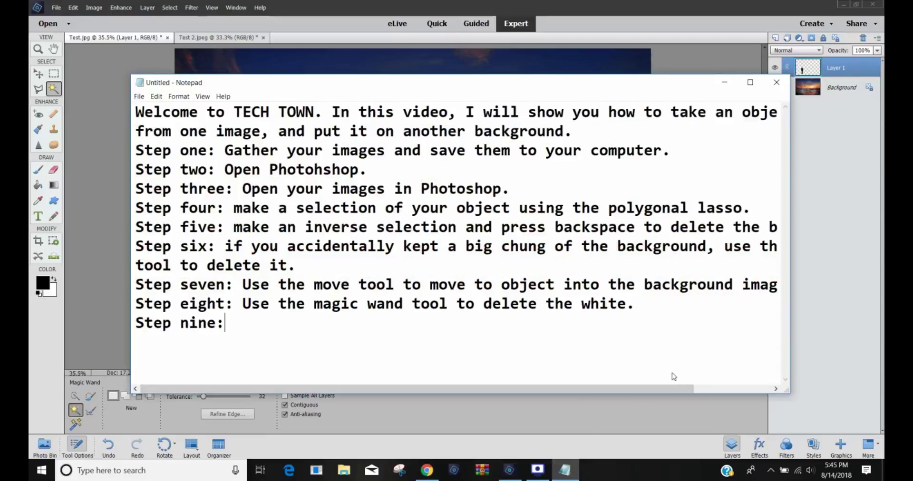
{"action": "type", "text": " use"}
{"action": "key", "text": "BackSpace"}
{"action": "key", "text": "BackSpace"}
{"action": "key", "text": "BackSpace"}
{"action": "type", "text": "Use the"}
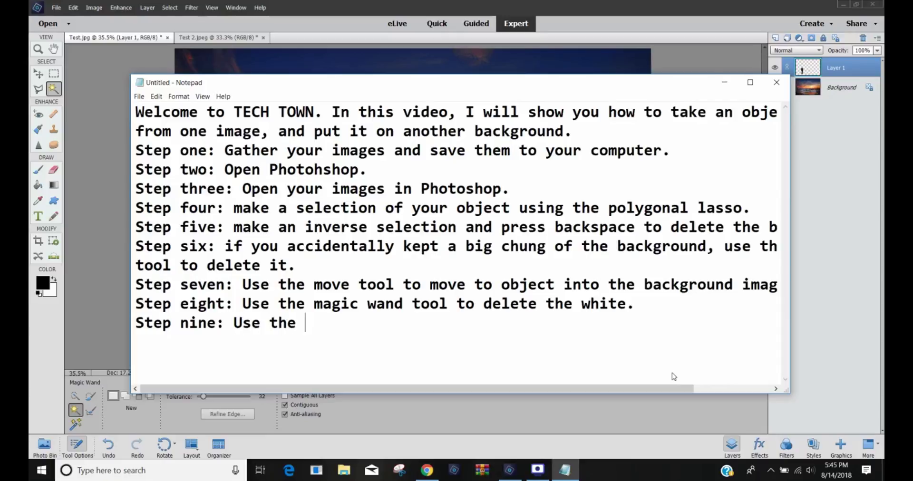
{"action": "type", "text": " move tol"}
{"action": "key", "text": "BackSpace"}
{"action": "type", "text": "oo"}
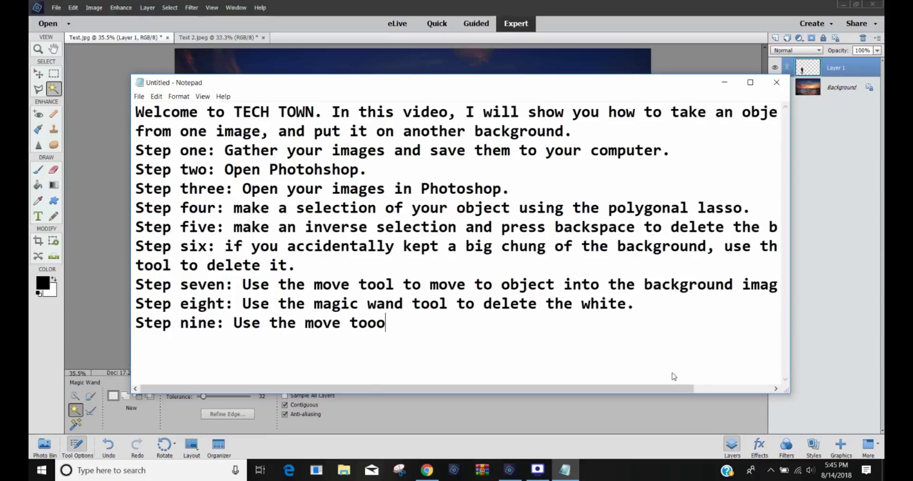
{"action": "key", "text": "BackSpace"}
{"action": "type", "text": "l to re"}
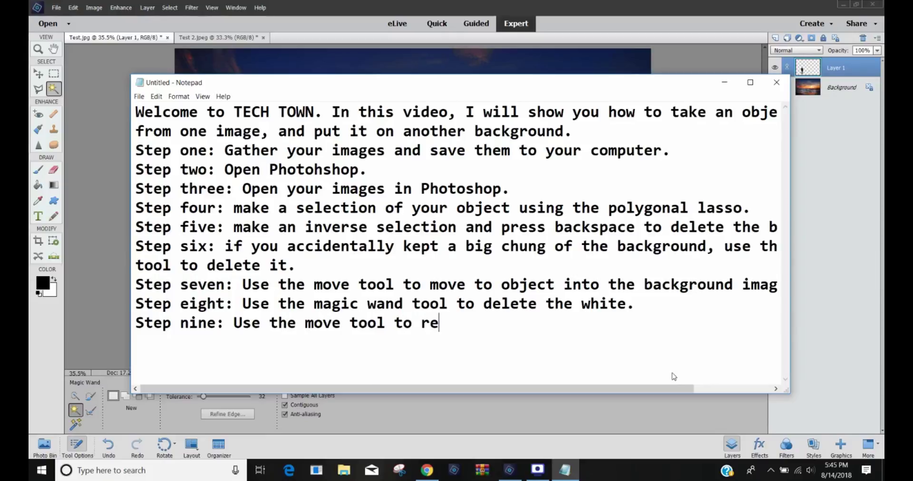
{"action": "type", "text": "size the "}
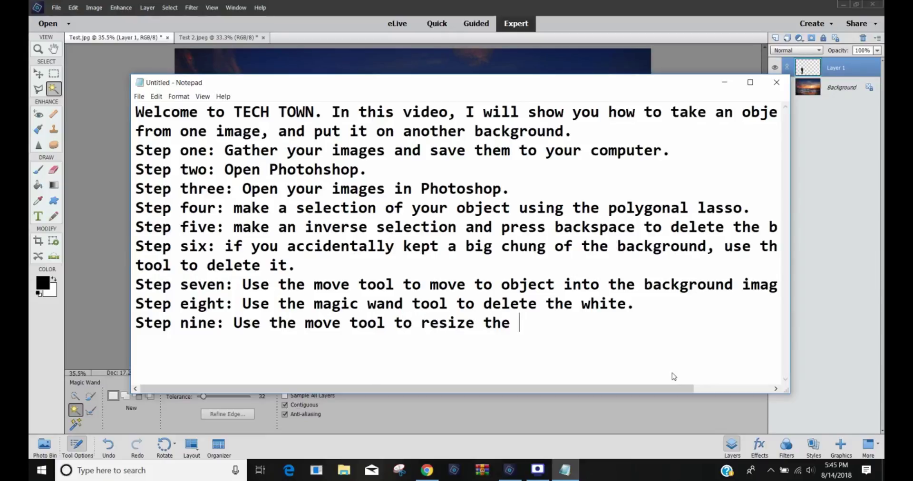
{"action": "type", "text": "object to "}
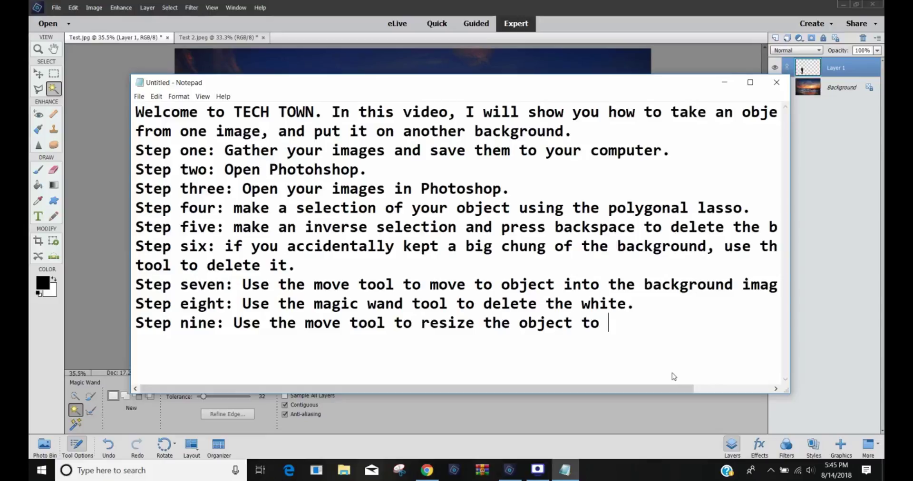
{"action": "type", "text": "make it l"}
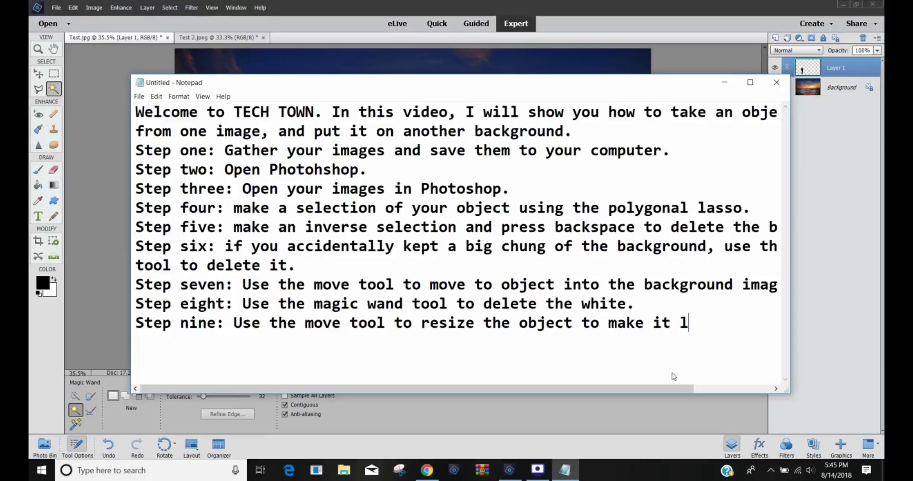
{"action": "type", "text": "ook more "}
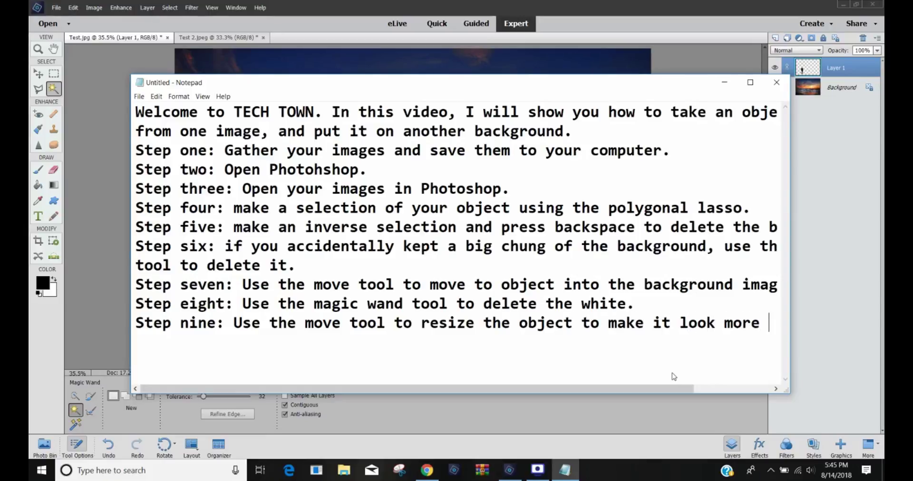
{"action": "type", "text": "natural"}
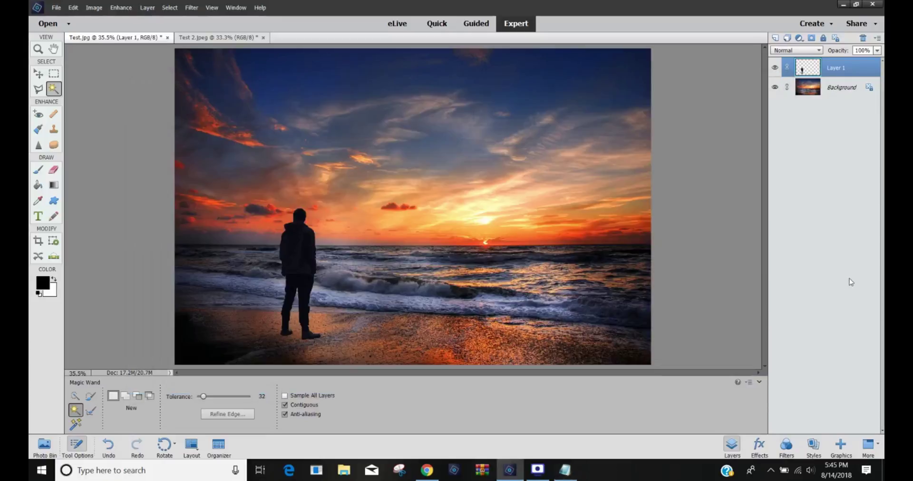
Switch back to Photoshop Elements, scale the man proportionally to about 91% and shift him slightly left on the beach
{"action": "left_click", "coordinate": [835, 288]}
{"action": "left_click", "coordinate": [38, 75]}
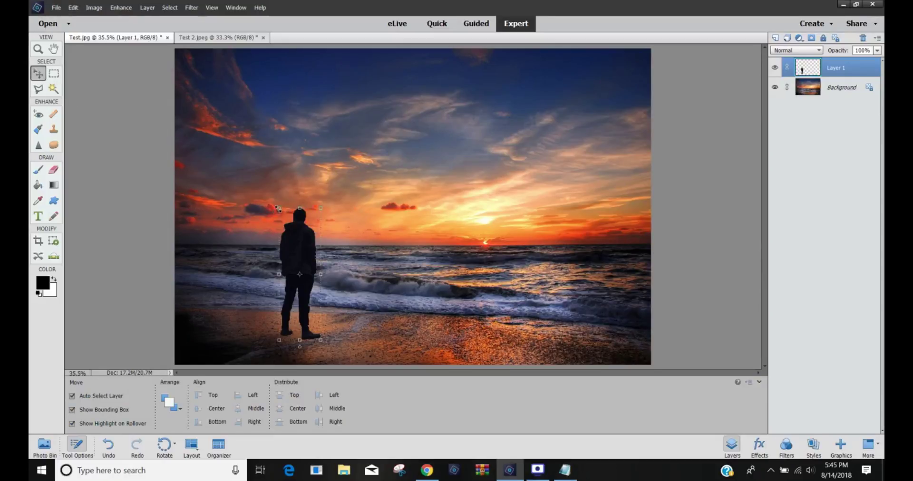
{"action": "left_click_drag", "start_coordinate": [278, 206], "coordinate": [276, 213]}
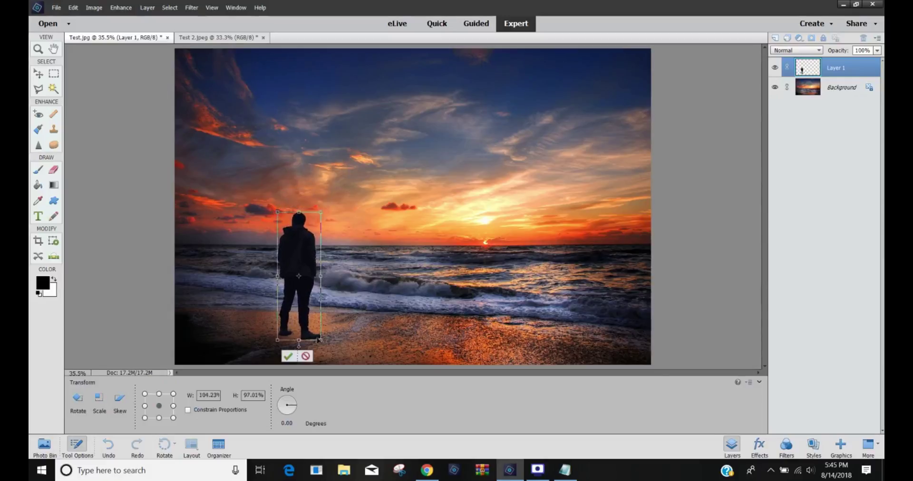
{"action": "left_click", "coordinate": [306, 356]}
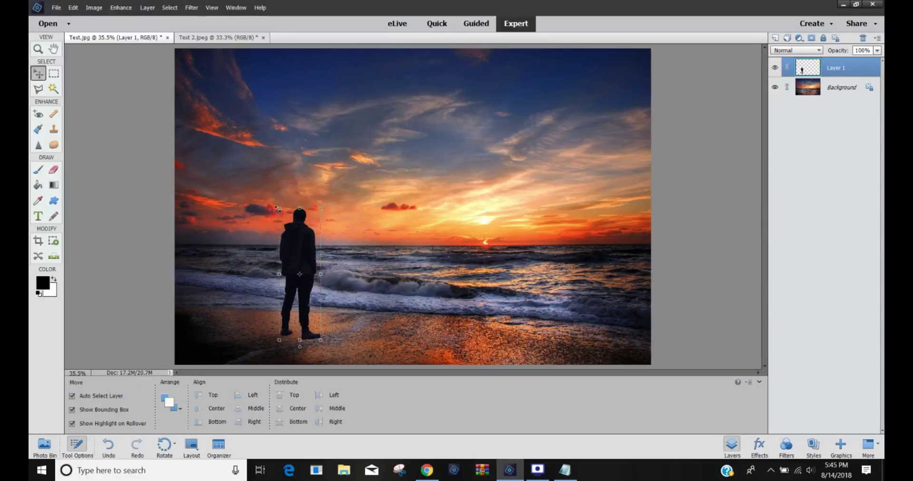
{"action": "left_click_drag", "start_coordinate": [279, 206], "coordinate": [286, 216]}
{"action": "left_click_drag", "start_coordinate": [304, 246], "coordinate": [281, 248]}
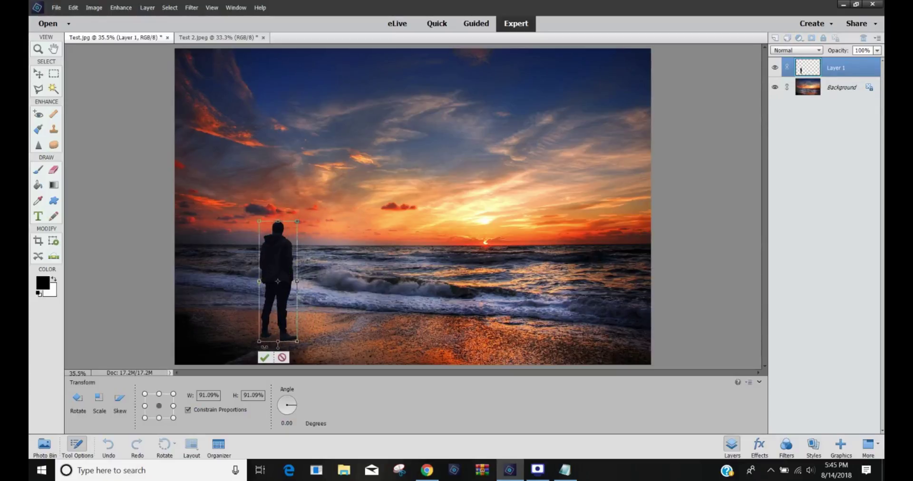
{"action": "left_click", "coordinate": [265, 358]}
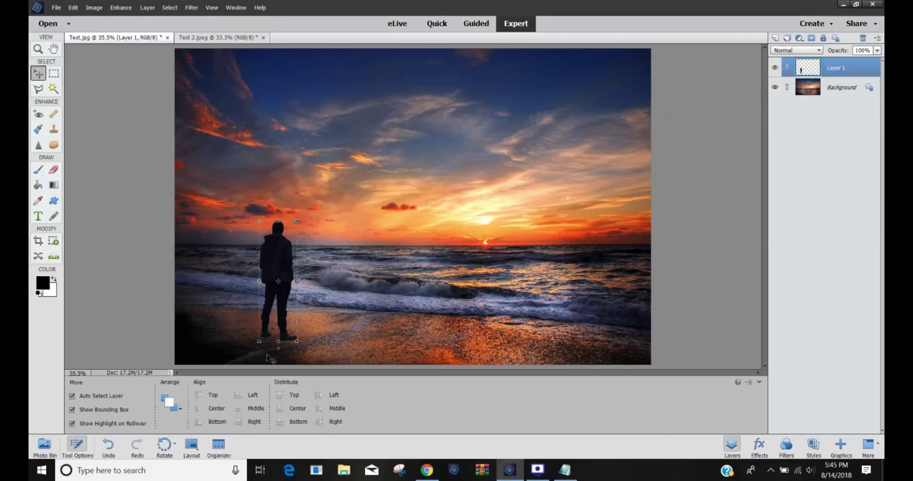
{"action": "left_click", "coordinate": [428, 359]}
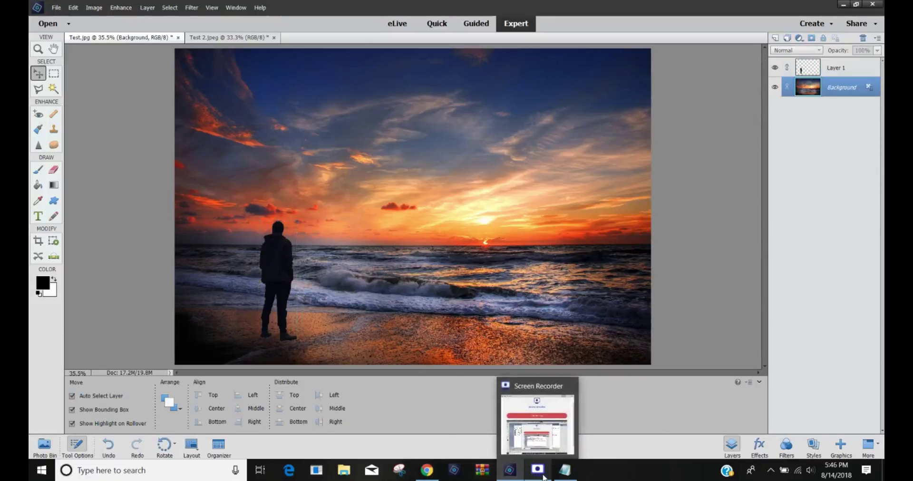
Switch to Notepad and begin a new line reading "Step ten: Set the eraser tool to 5 - 10% opacity"
{"action": "left_click", "coordinate": [562, 475]}
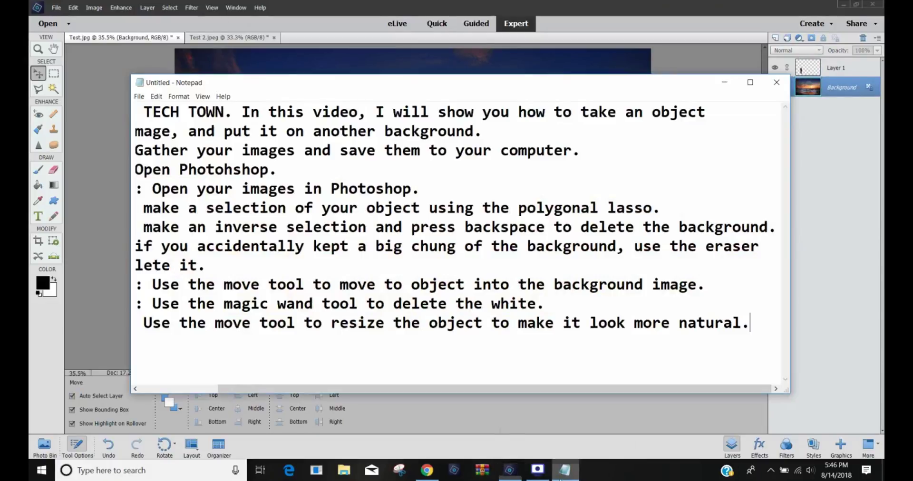
{"action": "key", "text": "Return"}
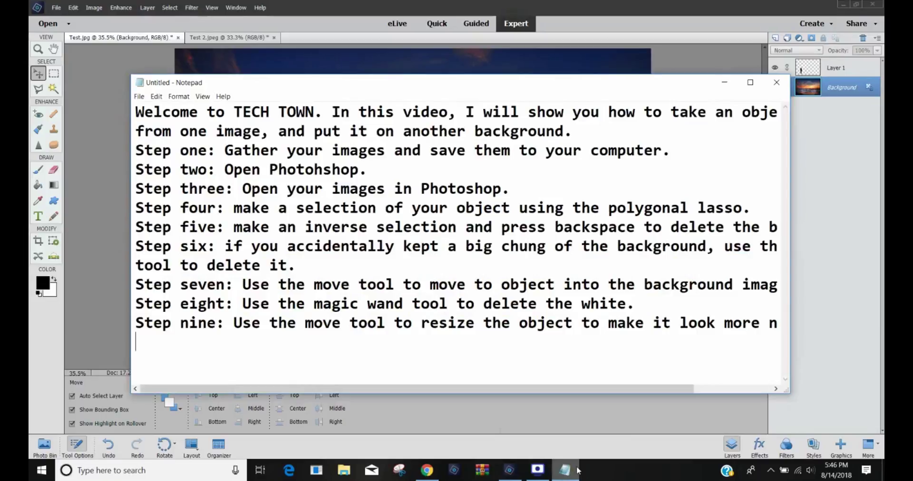
{"action": "type", "text": "Step"}
{"action": "type", "text": " 10"}
{"action": "key", "text": "BackSpace"}
{"action": "key", "text": "BackSpace"}
{"action": "type", "text": "t"}
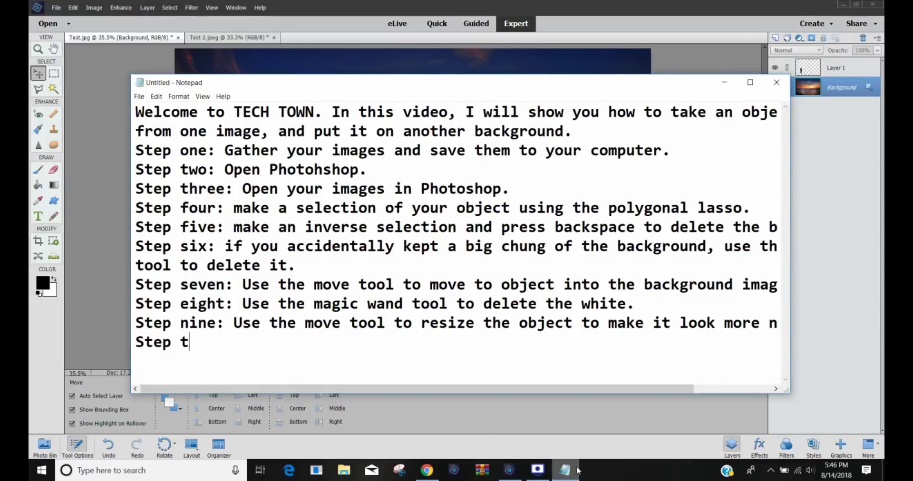
{"action": "type", "text": "en: Set the era"}
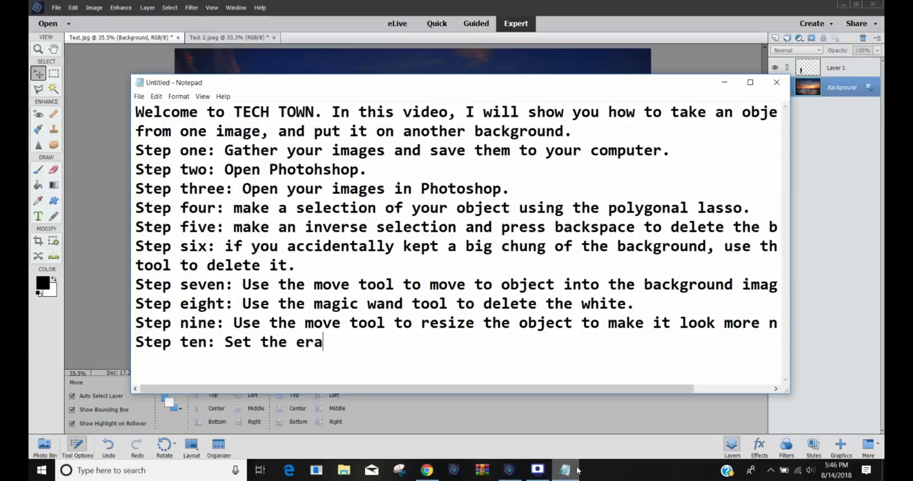
{"action": "type", "text": "ser tool to"}
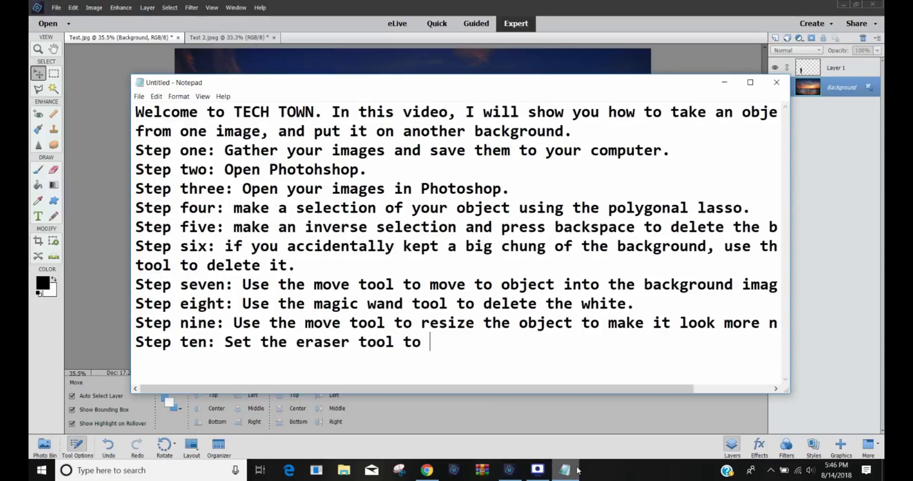
{"action": "type", "text": " 5 "}
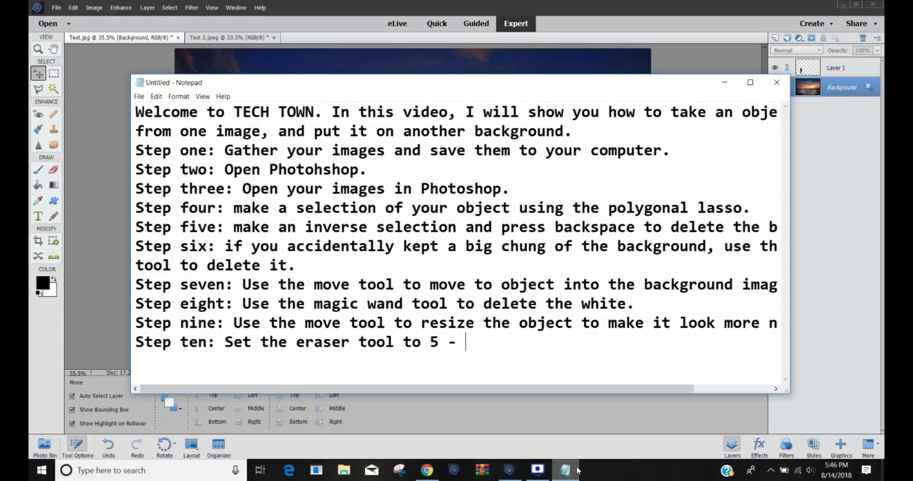
{"action": "type", "text": "- 20"}
{"action": "key", "text": "BackSpace"}
{"action": "key", "text": "BackSpace"}
{"action": "type", "text": "10% opacity"}
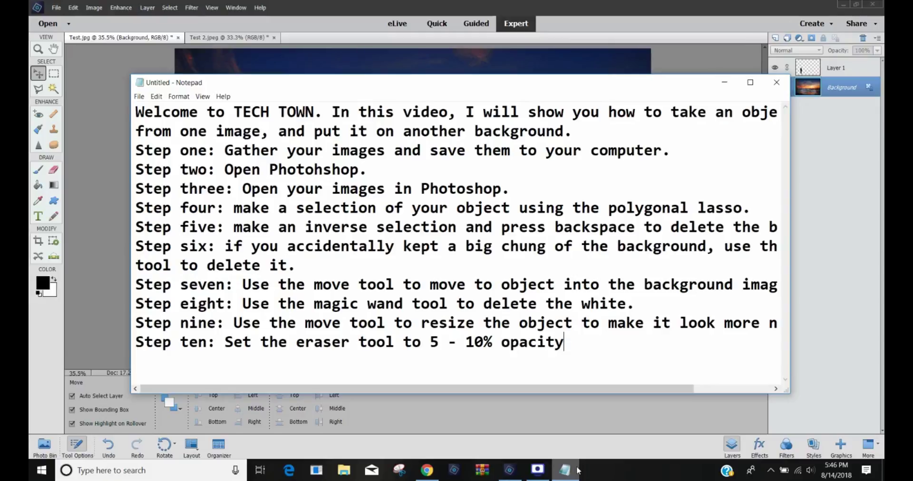
Complete the step ten line with ", and erase the edges of the object to make it look natural."
{"action": "type", "text": ", and br"}
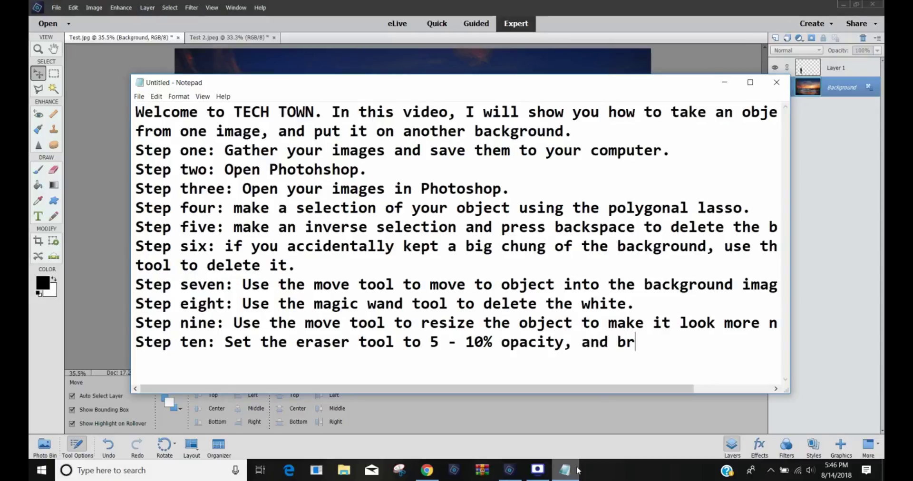
{"action": "type", "text": "ush the"}
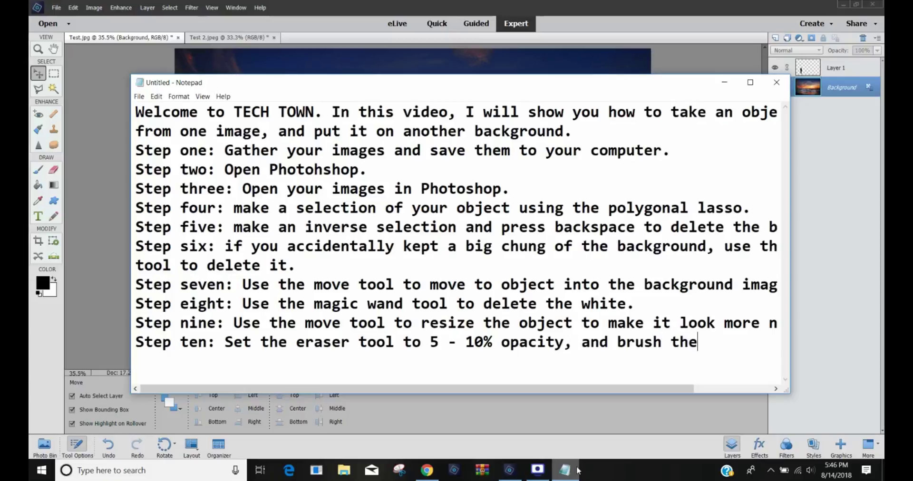
{"action": "key", "text": "BackSpace"}
{"action": "key", "text": "BackSpace"}
{"action": "key", "text": "BackSpace"}
{"action": "key", "text": "BackSpace"}
{"action": "key", "text": "BackSpace"}
{"action": "key", "text": "BackSpace"}
{"action": "key", "text": "BackSpace"}
{"action": "key", "text": "BackSpace"}
{"action": "key", "text": "BackSpace"}
{"action": "key", "text": "BackSpace"}
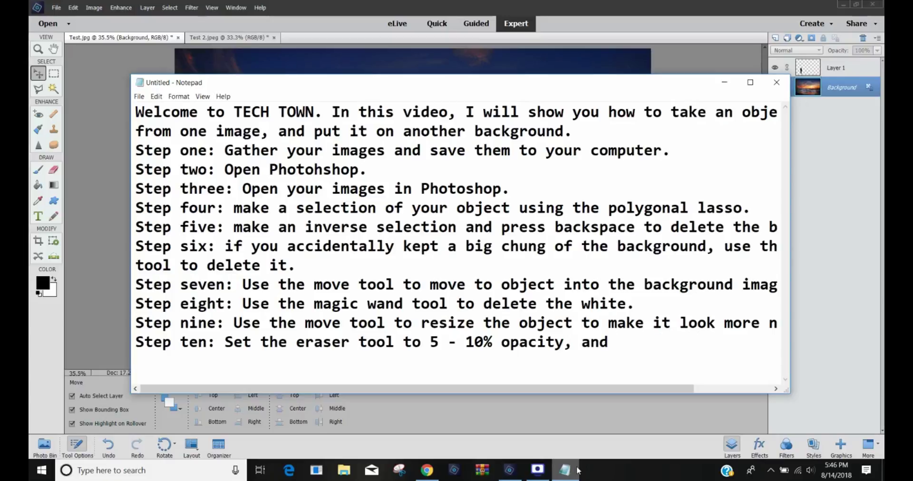
{"action": "type", "text": "erase the e"}
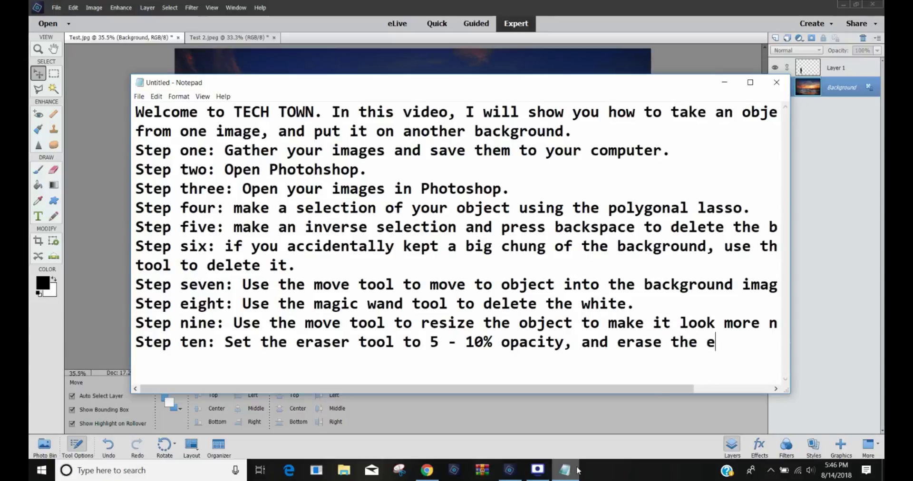
{"action": "type", "text": "dges of"}
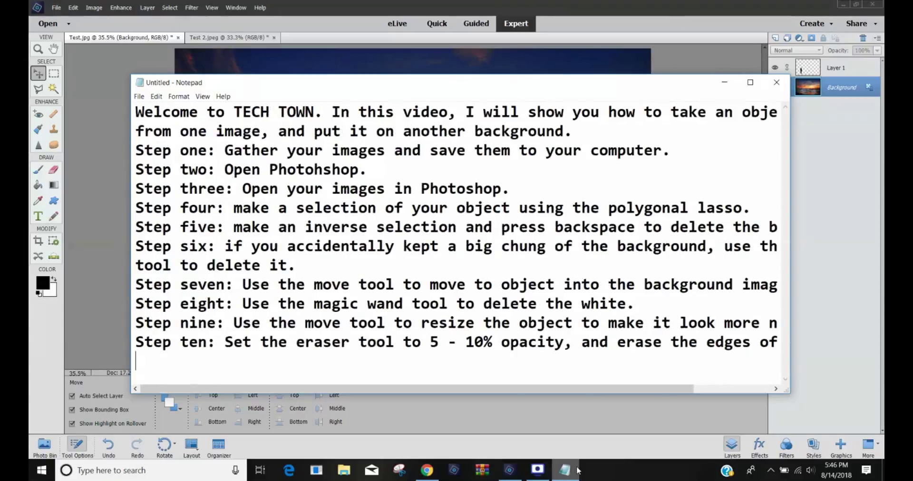
{"action": "type", "text": " the objec"}
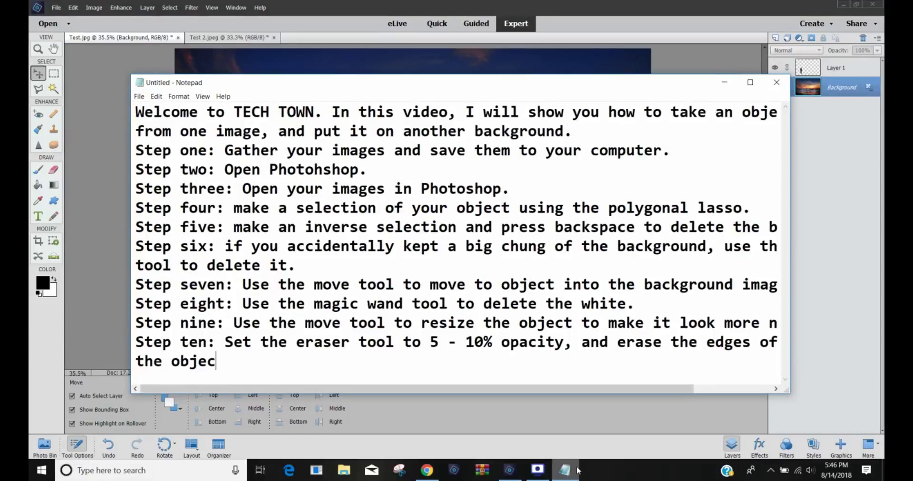
{"action": "type", "text": "t to make it "}
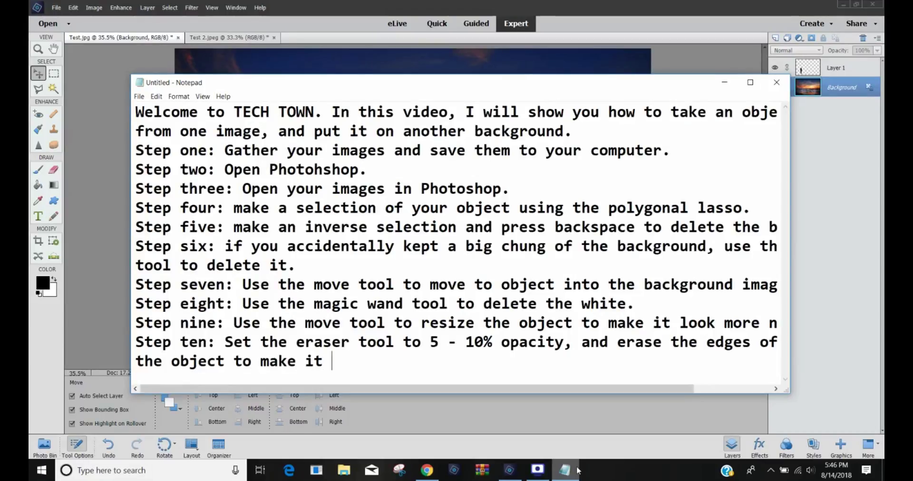
{"action": "type", "text": "look natural."}
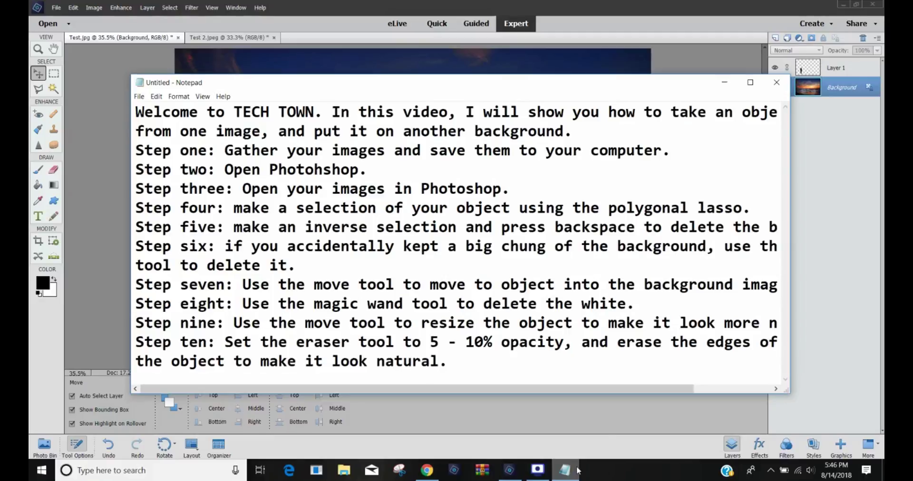
Switch back to Photoshop Elements and set the Eraser to 6% opacity for softening the edges around the man's head
{"action": "left_click", "coordinate": [846, 375]}
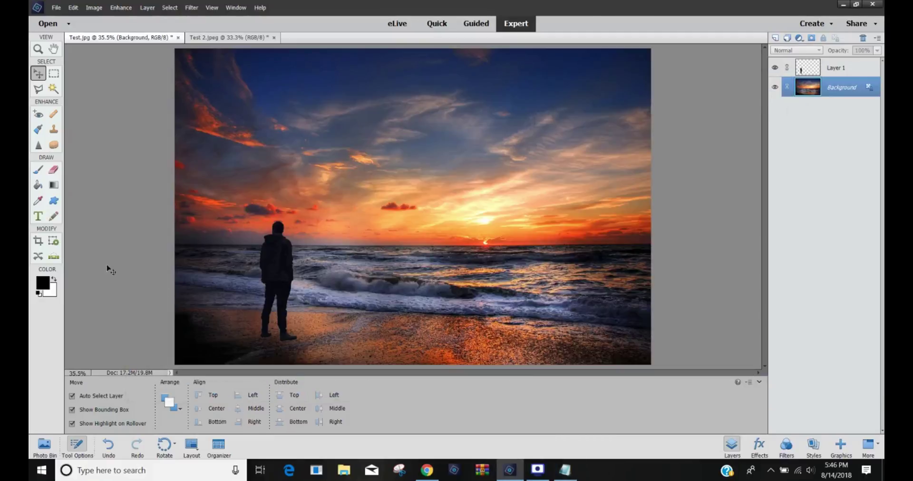
{"action": "key", "text": "z"}
{"action": "left_click", "coordinate": [77, 400]}
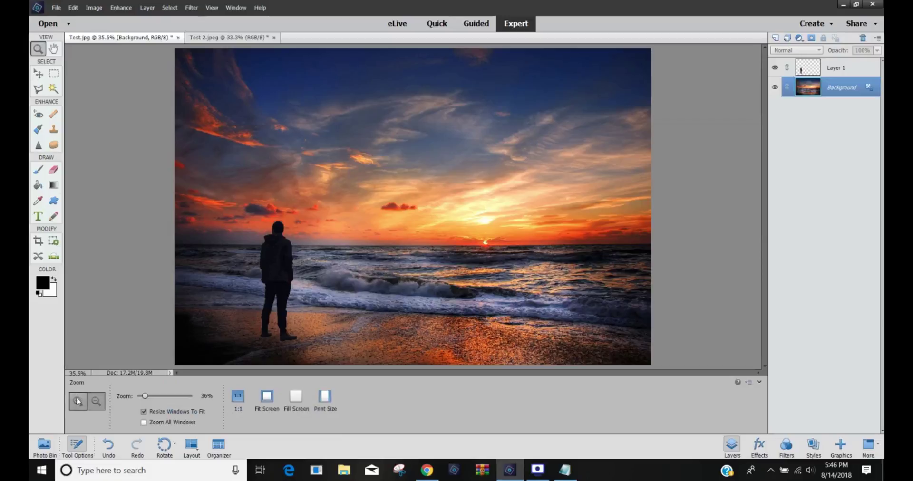
{"action": "left_click", "coordinate": [273, 233]}
{"action": "left_click", "coordinate": [417, 239]}
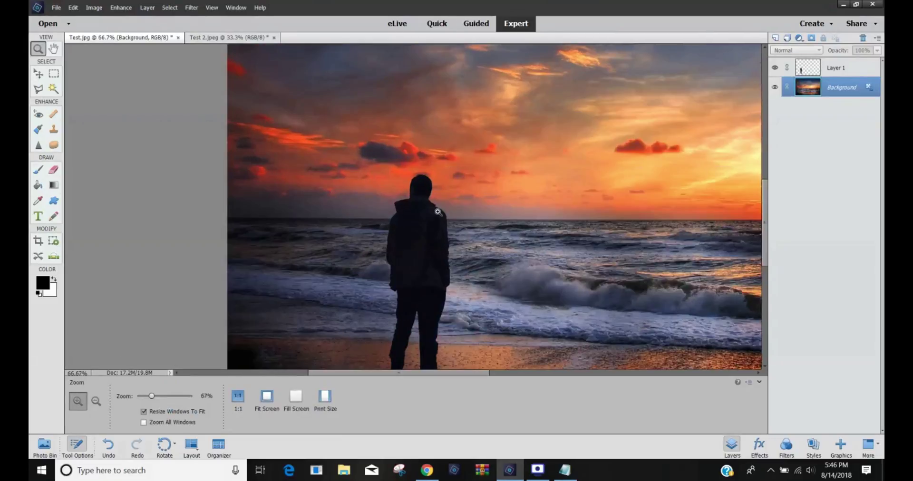
{"action": "left_click", "coordinate": [439, 212]}
{"action": "left_click", "coordinate": [418, 184]}
{"action": "left_click", "coordinate": [394, 155]}
{"action": "left_click", "coordinate": [393, 153]}
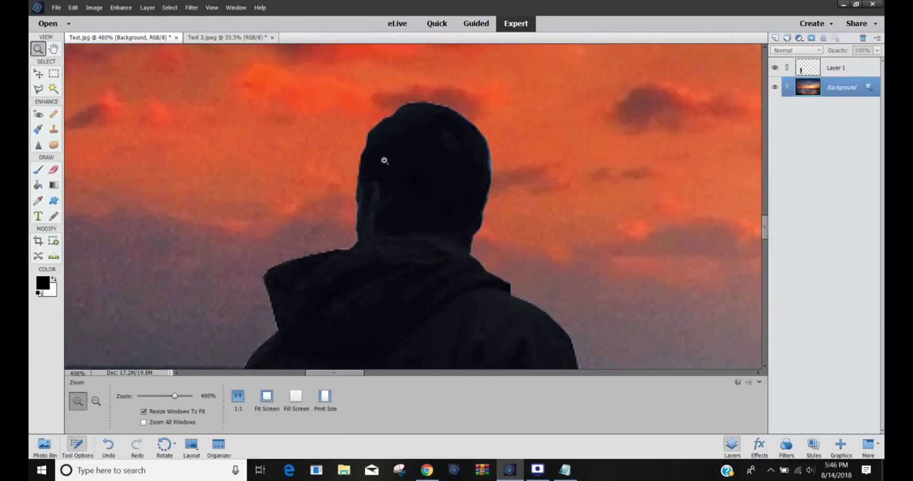
{"action": "left_click", "coordinate": [383, 158]}
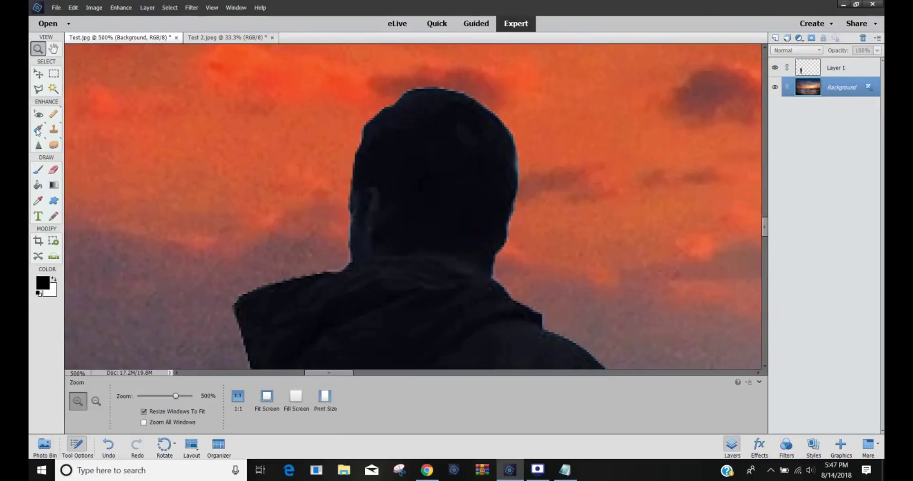
{"action": "left_click", "coordinate": [53, 170]}
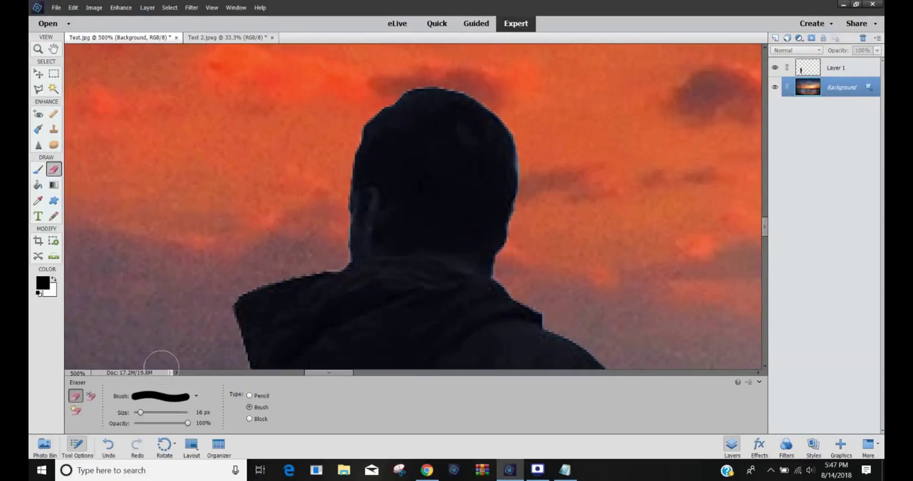
{"action": "left_click", "coordinate": [200, 423]}
{"action": "type", "text": "6"}
{"action": "key", "text": "Return"}
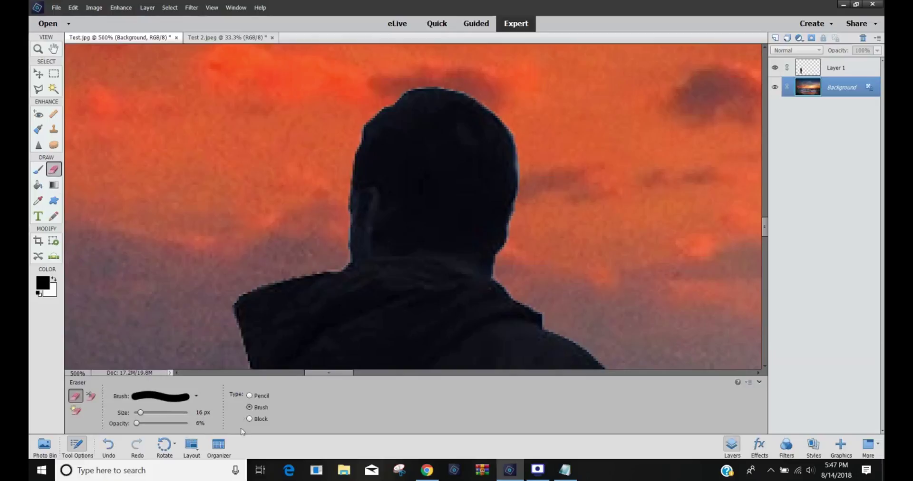
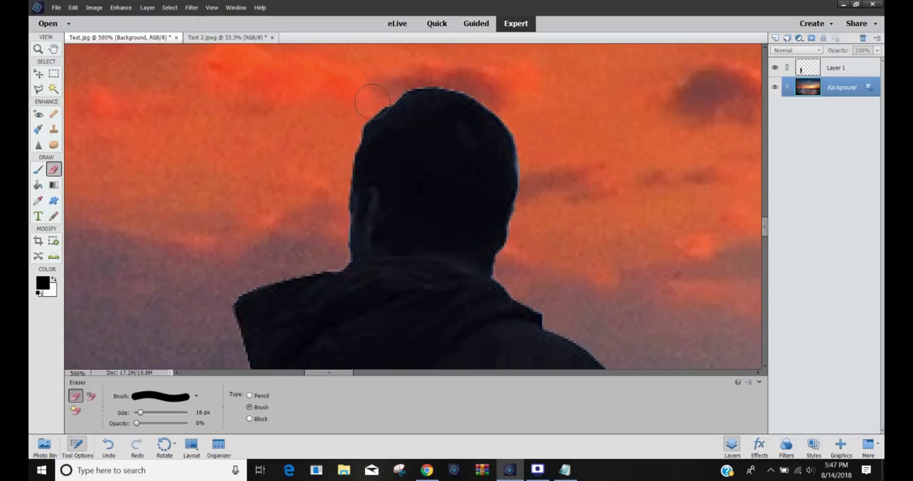
Undo a stray eraser stroke on the Background and lightly erase the man's outer left edge on Layer 1 from head to boot
{"action": "mouse_move", "coordinate": [369, 107]}
{"action": "left_mouse_down"}
{"action": "mouse_move", "coordinate": [344, 186]}
{"action": "mouse_move", "coordinate": [345, 238]}
{"action": "mouse_move", "coordinate": [312, 274]}
{"action": "left_mouse_up"}
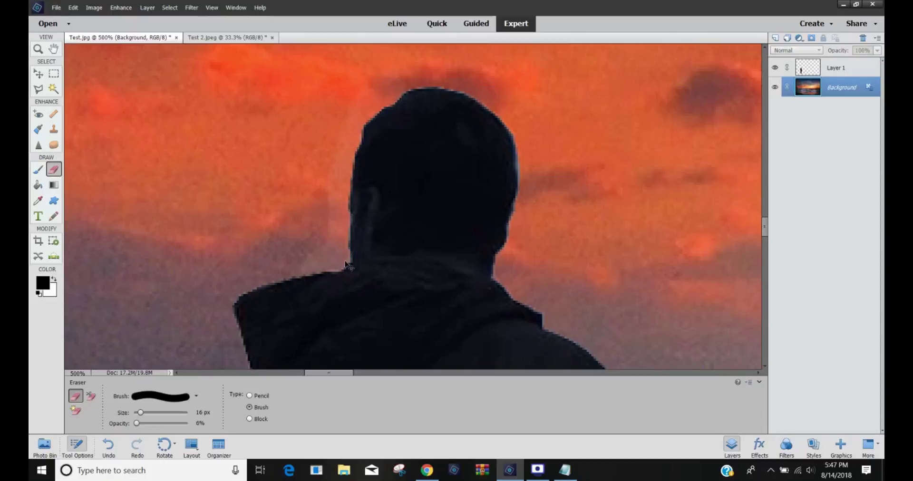
{"action": "key", "text": "ctrl+z"}
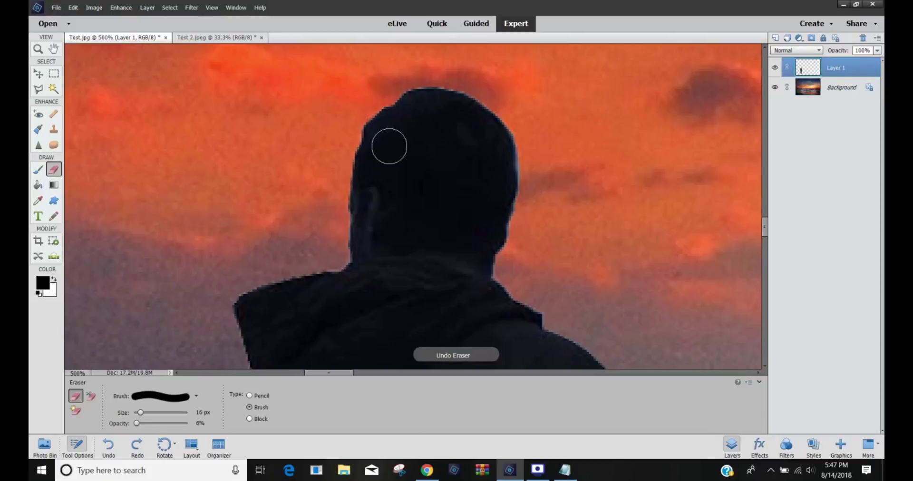
{"action": "mouse_move", "coordinate": [373, 123]}
{"action": "left_mouse_down"}
{"action": "mouse_move", "coordinate": [343, 251]}
{"action": "mouse_move", "coordinate": [326, 270]}
{"action": "mouse_move", "coordinate": [246, 294]}
{"action": "mouse_move", "coordinate": [239, 312]}
{"action": "mouse_move", "coordinate": [247, 357]}
{"action": "left_mouse_up"}
{"action": "scroll", "coordinate": [224, 228], "scroll_direction": "down", "scroll_amount": 6}
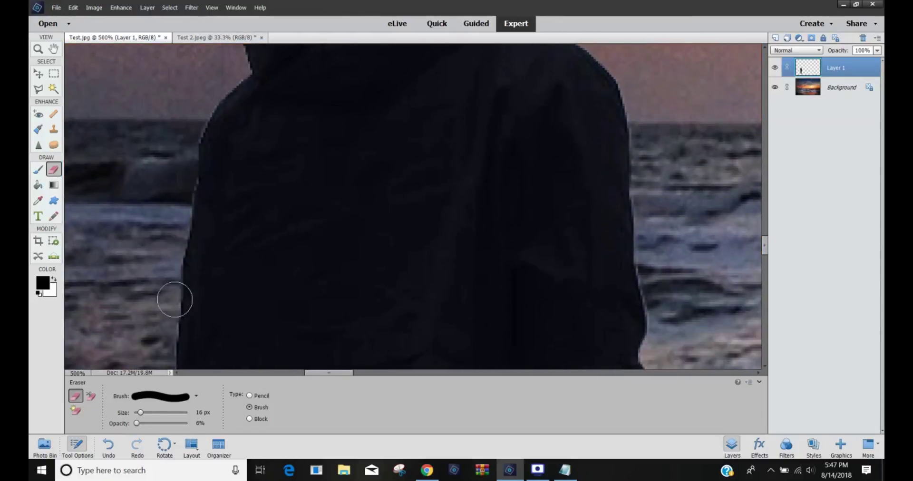
{"action": "scroll", "coordinate": [173, 300], "scroll_direction": "down", "scroll_amount": 6}
{"action": "scroll", "coordinate": [209, 231], "scroll_direction": "down", "scroll_amount": 3}
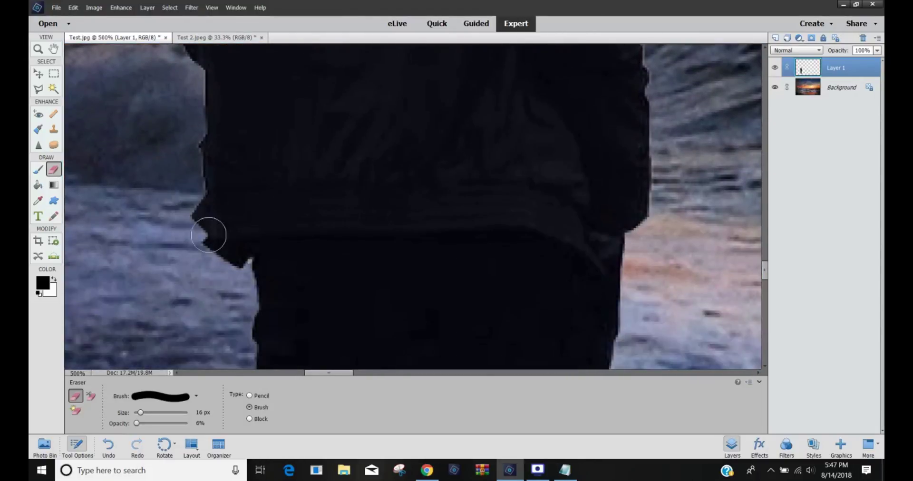
{"action": "scroll", "coordinate": [241, 305], "scroll_direction": "down", "scroll_amount": 3}
{"action": "scroll", "coordinate": [237, 301], "scroll_direction": "down", "scroll_amount": 3}
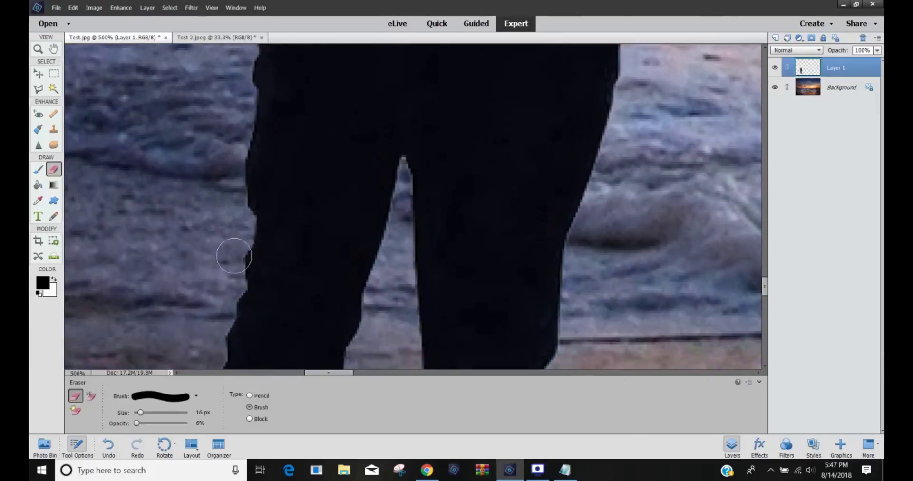
{"action": "scroll", "coordinate": [214, 247], "scroll_direction": "down", "scroll_amount": 3}
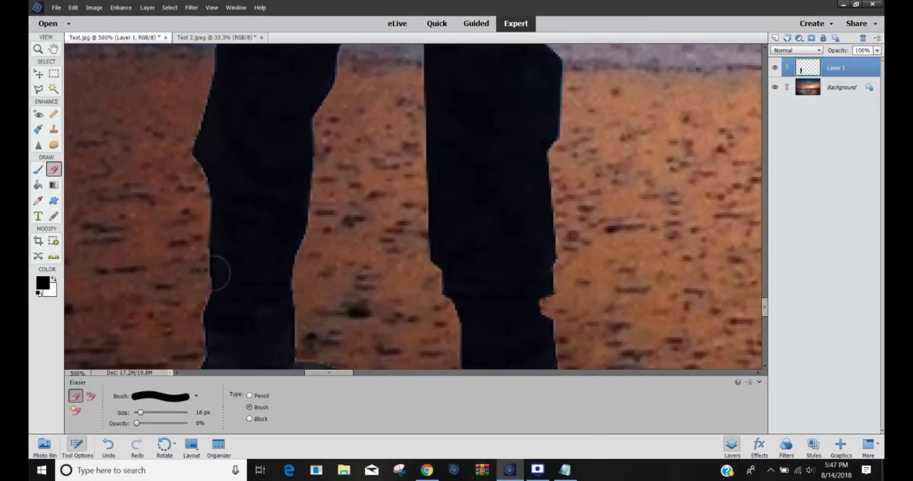
{"action": "scroll", "coordinate": [214, 269], "scroll_direction": "down", "scroll_amount": 3}
Lightly erase the inner edge of the man's left-hand leg on Layer 1, from the boot up to the crotch
{"action": "scroll", "coordinate": [309, 138], "scroll_direction": "up", "scroll_amount": 3}
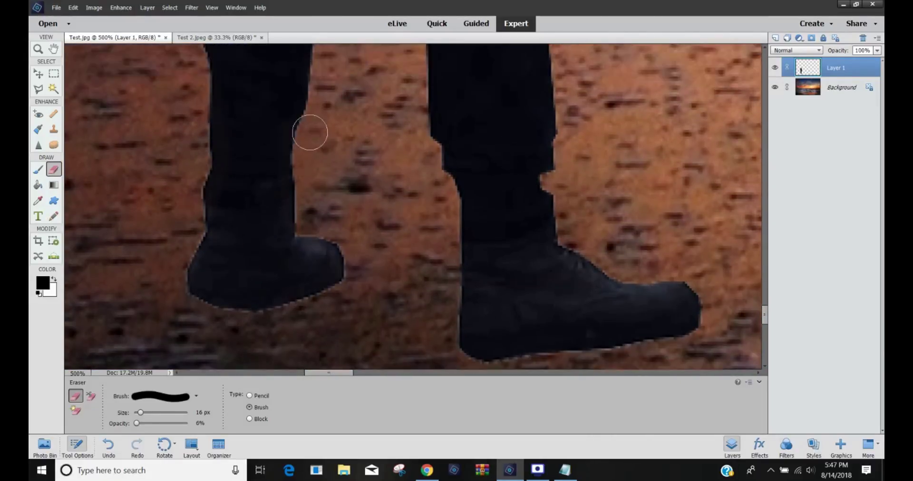
{"action": "scroll", "coordinate": [326, 190], "scroll_direction": "up", "scroll_amount": 3}
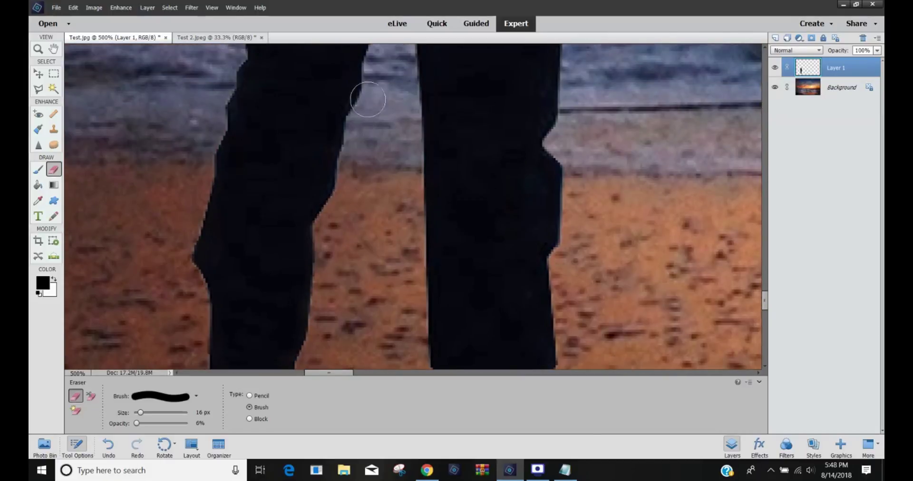
{"action": "scroll", "coordinate": [329, 235], "scroll_direction": "up", "scroll_amount": 3}
{"action": "scroll", "coordinate": [401, 92], "scroll_direction": "up", "scroll_amount": 3}
Lightly erase the inner edge of the man's right-hand leg on Layer 1, from the crotch down to the boot
{"action": "scroll", "coordinate": [418, 238], "scroll_direction": "down", "scroll_amount": 3}
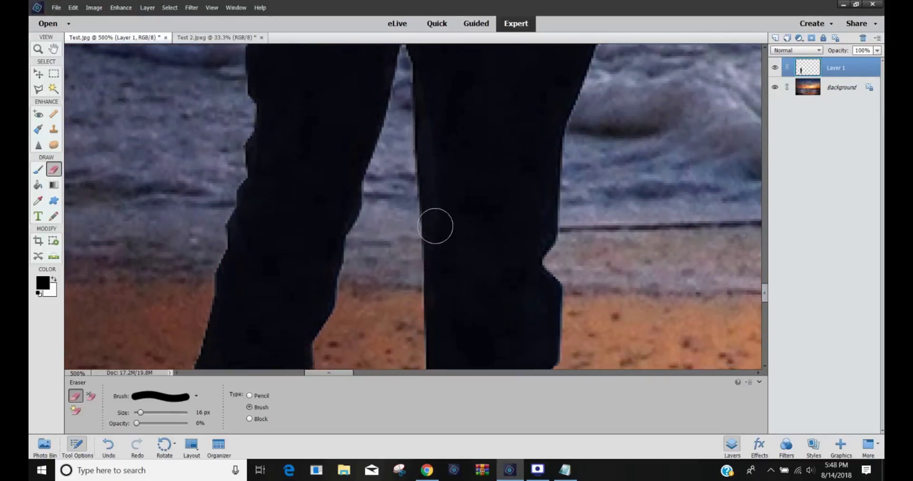
{"action": "scroll", "coordinate": [422, 286], "scroll_direction": "down", "scroll_amount": 3}
{"action": "scroll", "coordinate": [419, 269], "scroll_direction": "down", "scroll_amount": 3}
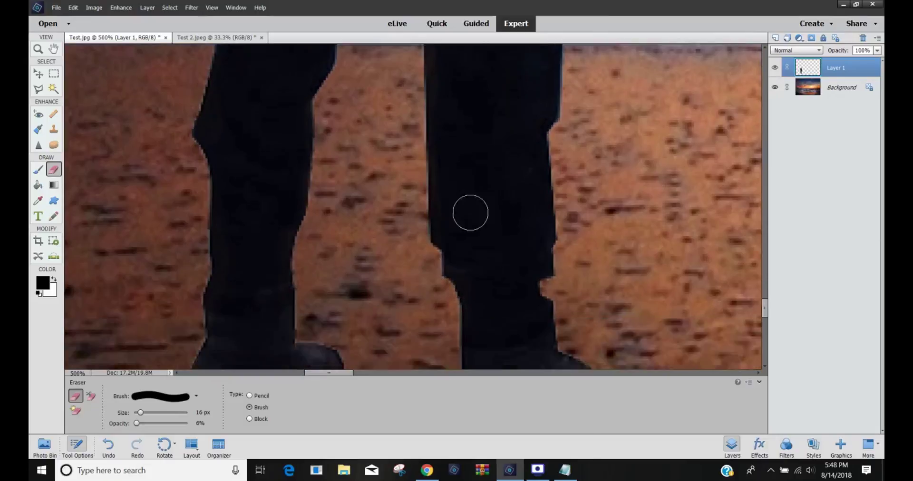
{"action": "scroll", "coordinate": [469, 209], "scroll_direction": "down", "scroll_amount": 3}
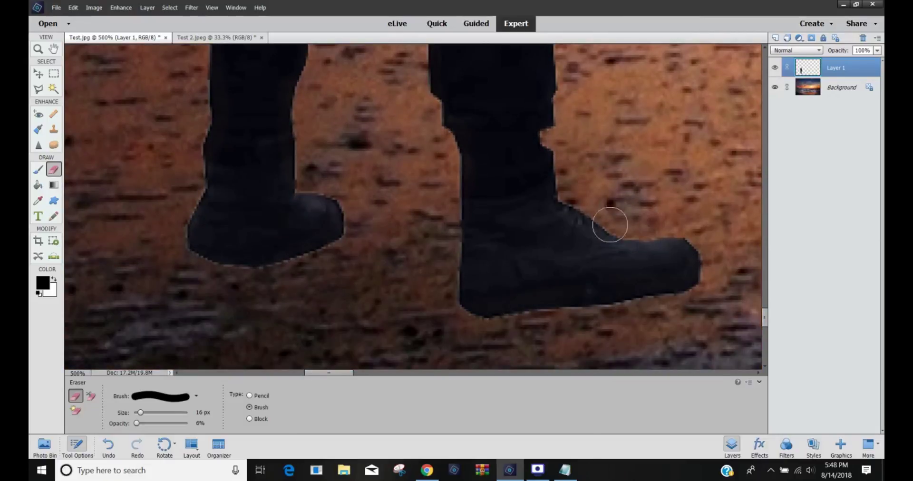
Lightly erase the man's outer right edge on Layer 1 from the boot up past the jacket and shoulder and around the head
{"action": "scroll", "coordinate": [555, 86], "scroll_direction": "up", "scroll_amount": 3}
{"action": "scroll", "coordinate": [563, 133], "scroll_direction": "up", "scroll_amount": 3}
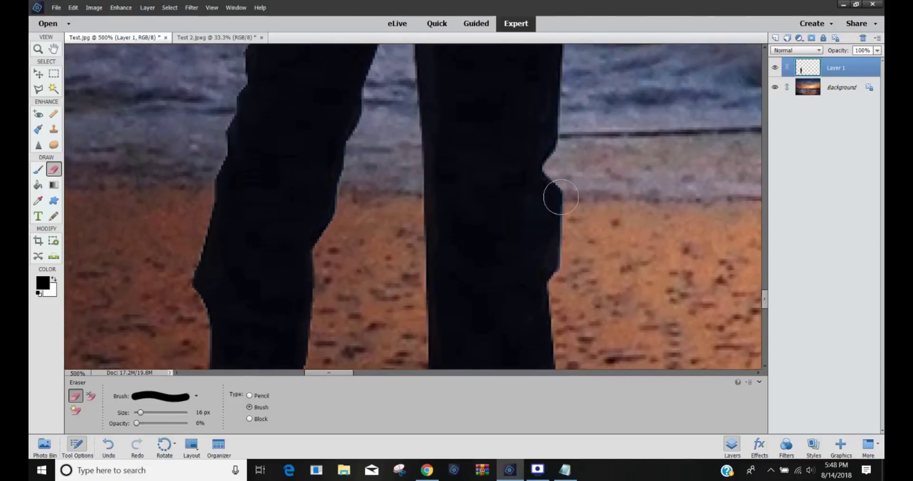
{"action": "scroll", "coordinate": [551, 195], "scroll_direction": "up", "scroll_amount": 3}
{"action": "scroll", "coordinate": [592, 62], "scroll_direction": "up", "scroll_amount": 3}
{"action": "scroll", "coordinate": [610, 240], "scroll_direction": "up", "scroll_amount": 3}
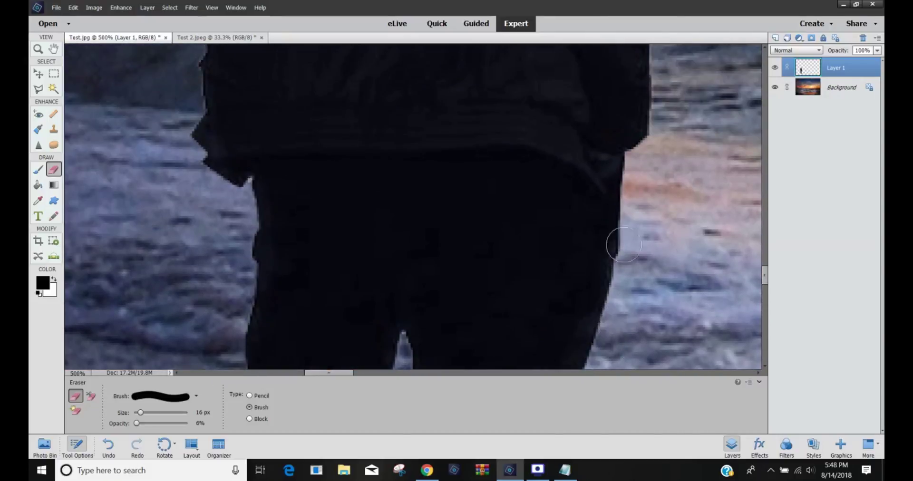
{"action": "scroll", "coordinate": [644, 123], "scroll_direction": "up", "scroll_amount": 3}
{"action": "scroll", "coordinate": [639, 69], "scroll_direction": "up", "scroll_amount": 5}
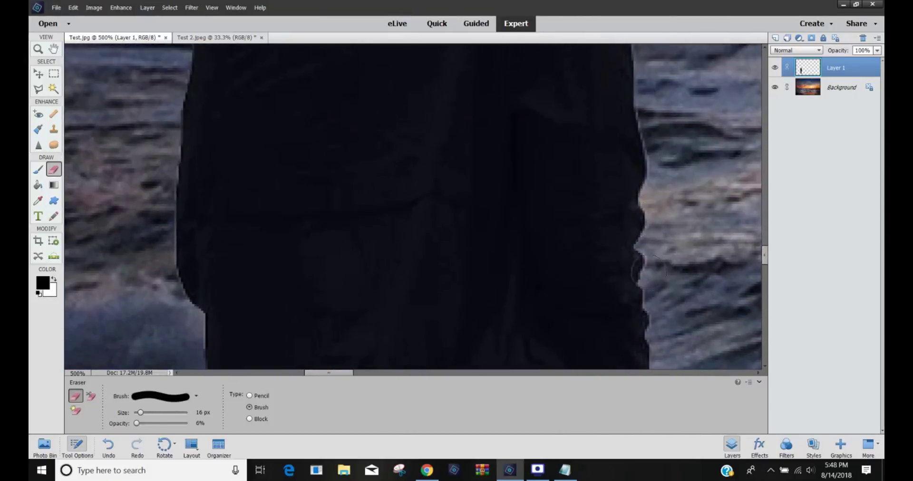
{"action": "scroll", "coordinate": [587, 97], "scroll_direction": "up", "scroll_amount": 5}
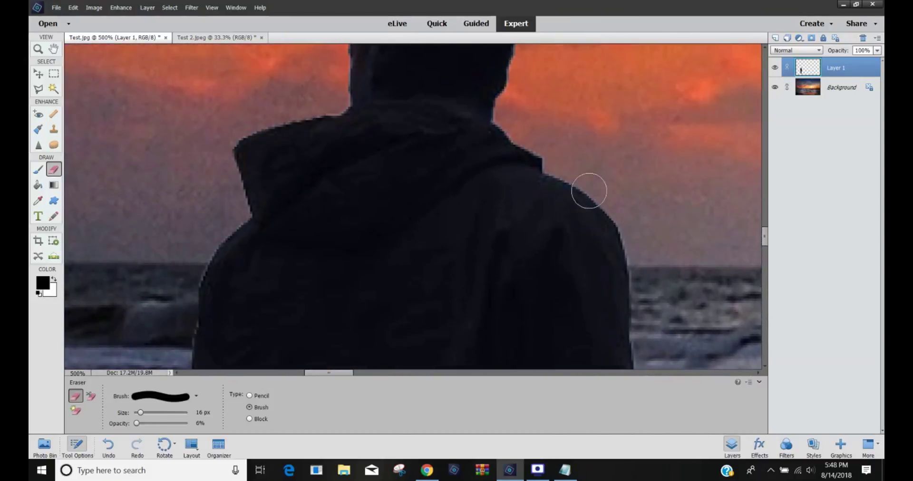
{"action": "scroll", "coordinate": [518, 207], "scroll_direction": "up", "scroll_amount": 2}
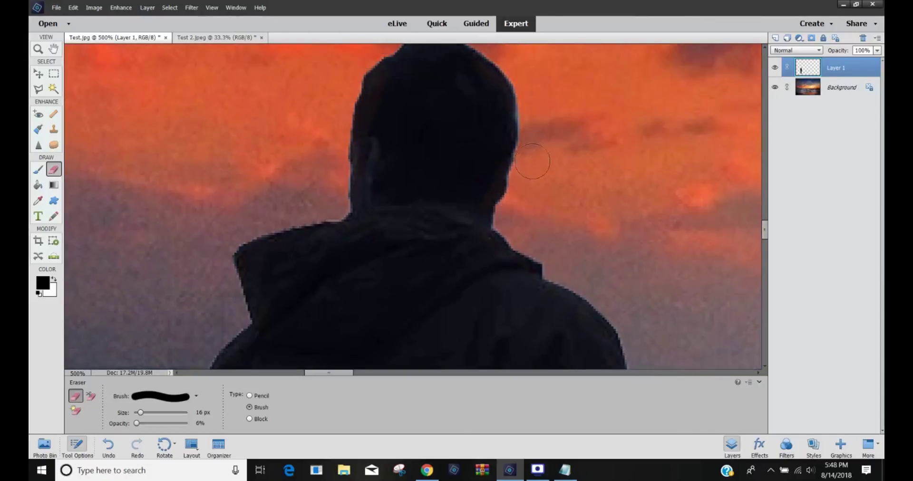
{"action": "scroll", "coordinate": [477, 135], "scroll_direction": "up", "scroll_amount": 2}
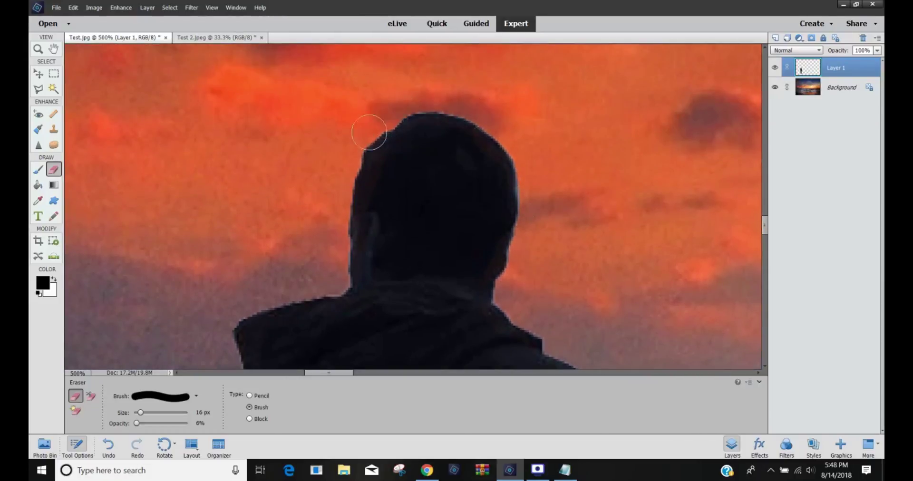
View the whole composite at 33.3% zoom to judge how the man blends into the sunset
{"action": "scroll", "coordinate": [366, 143], "scroll_direction": "down", "scroll_amount": 3}
{"action": "left_click", "coordinate": [37, 48]}
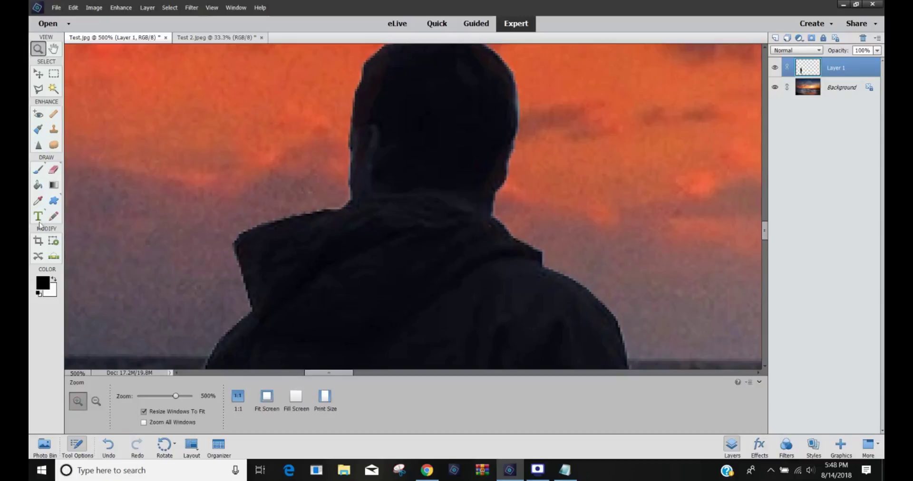
{"action": "left_click", "coordinate": [96, 401]}
{"action": "left_click", "coordinate": [457, 209]}
{"action": "left_click", "coordinate": [458, 209]}
{"action": "left_click", "coordinate": [464, 211]}
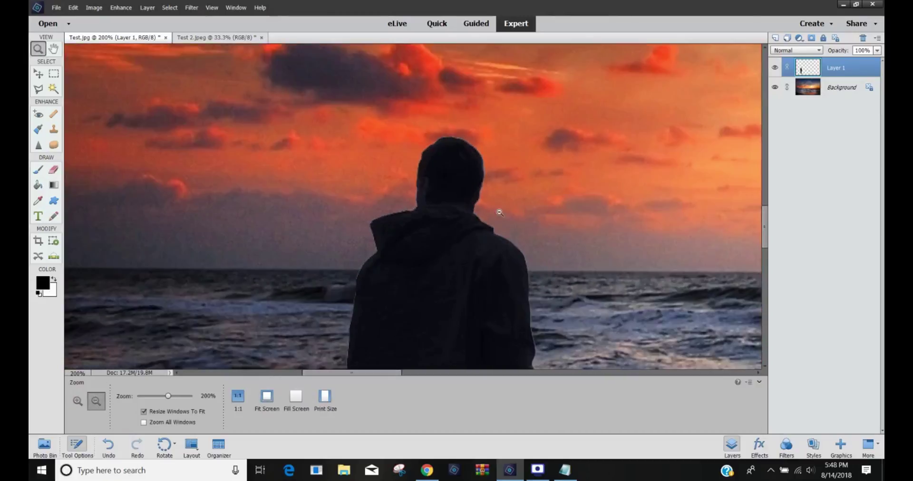
{"action": "left_click", "coordinate": [504, 212]}
{"action": "left_click", "coordinate": [533, 212]}
{"action": "left_click", "coordinate": [535, 211]}
{"action": "left_click", "coordinate": [542, 206]}
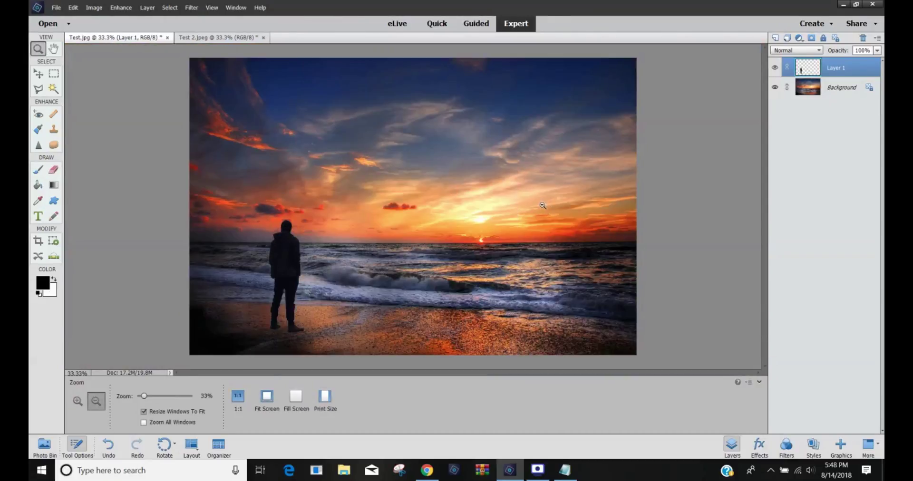
Switch to Notepad and add the line "Step 11: If you are not happy with the result and you think that it still"
{"action": "left_click", "coordinate": [565, 470]}
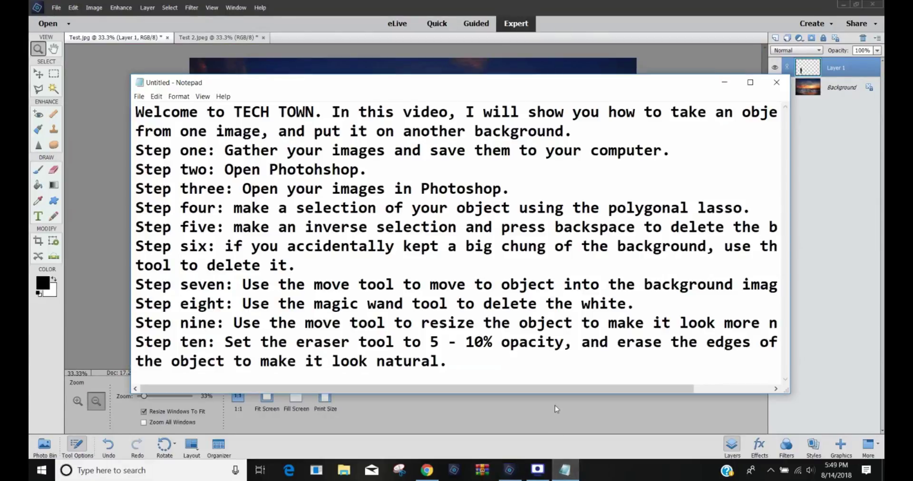
{"action": "key", "text": "Return"}
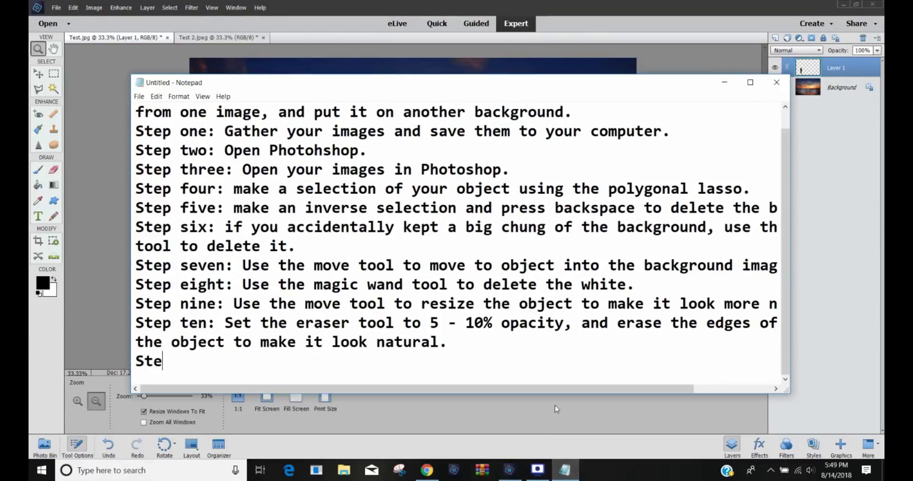
{"action": "type", "text": "Step 11: If y"}
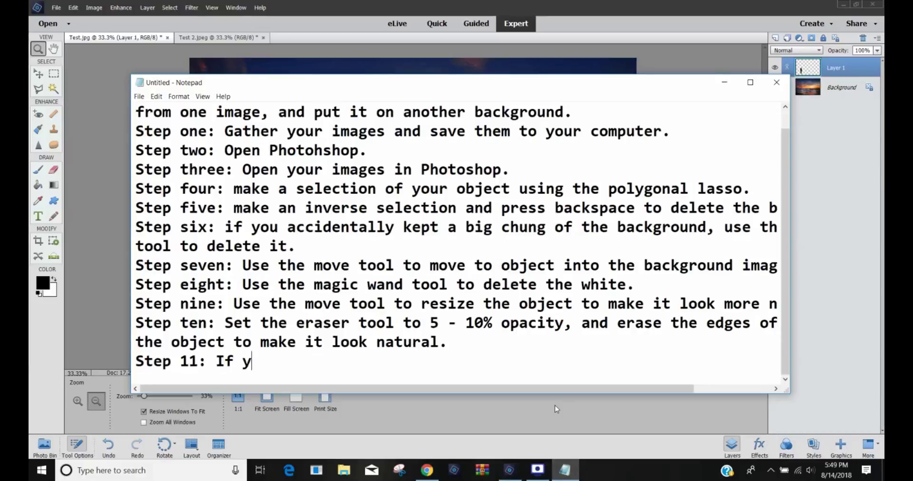
{"action": "type", "text": "ou are not "}
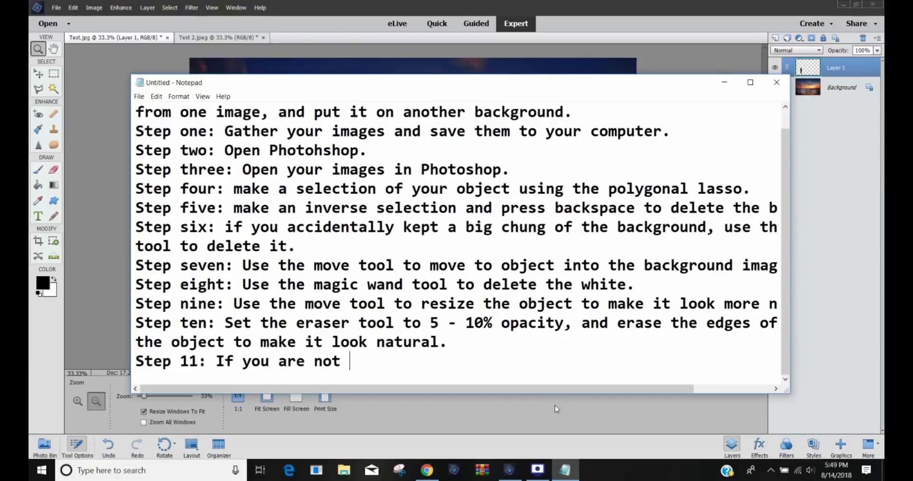
{"action": "type", "text": "happy with "}
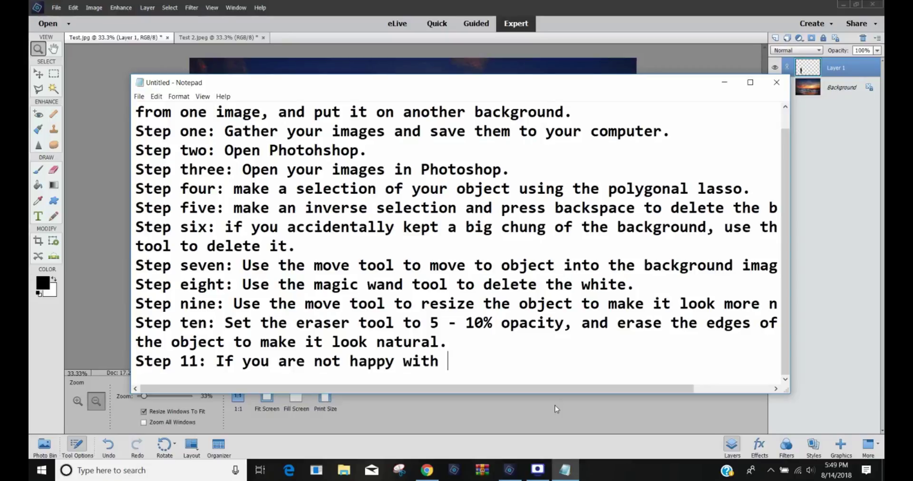
{"action": "type", "text": "the rsu"}
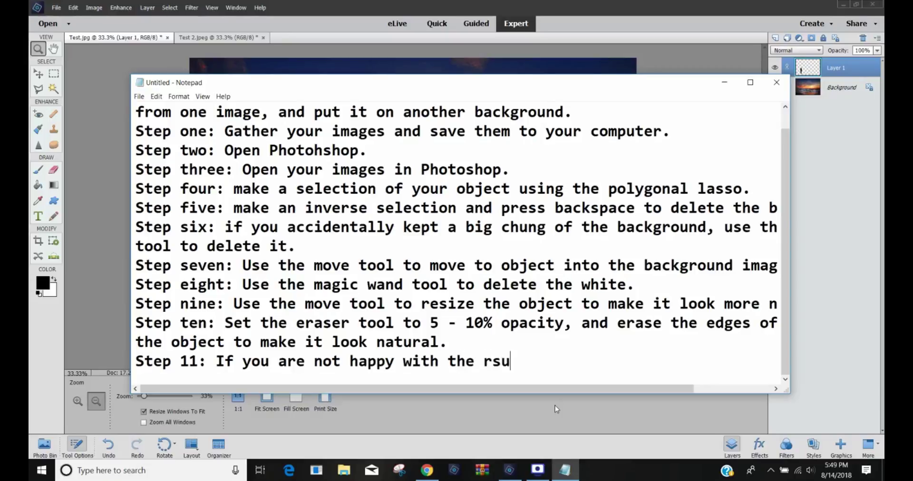
{"action": "key", "text": "BackSpace"}
{"action": "key", "text": "BackSpace"}
{"action": "type", "text": "esult and you"}
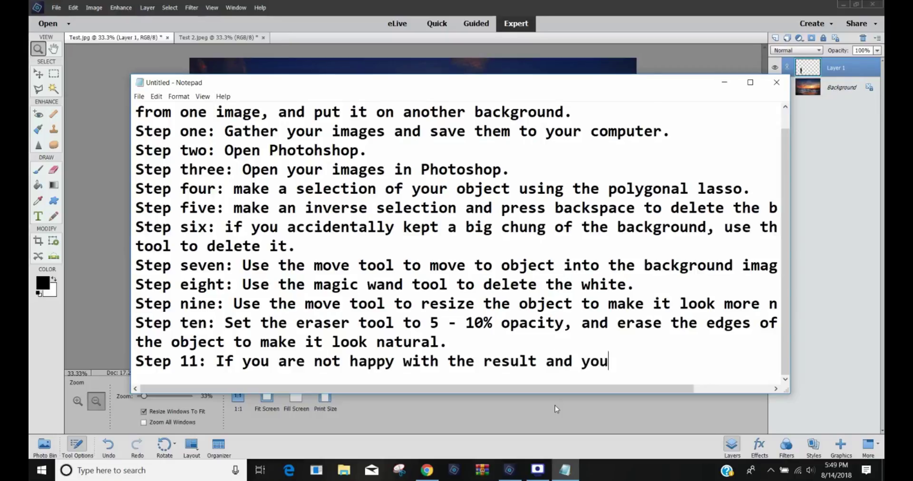
{"action": "type", "text": " think that"}
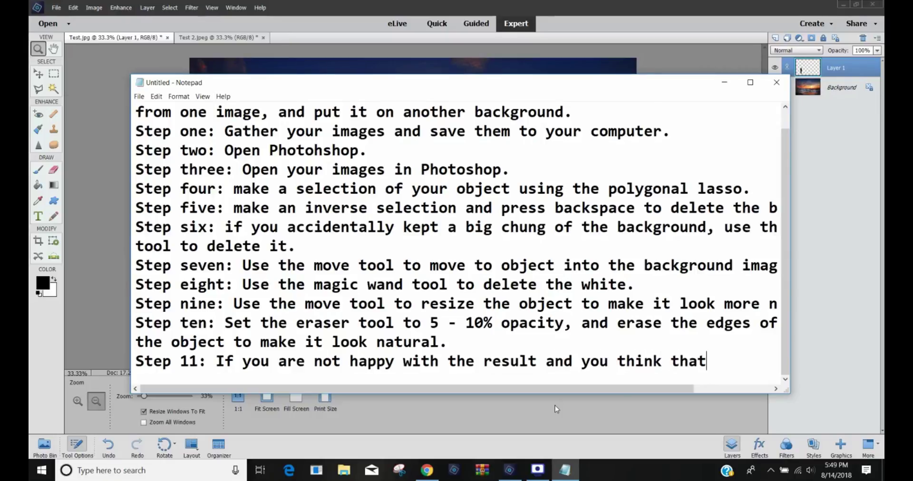
{"action": "type", "text": " it still"}
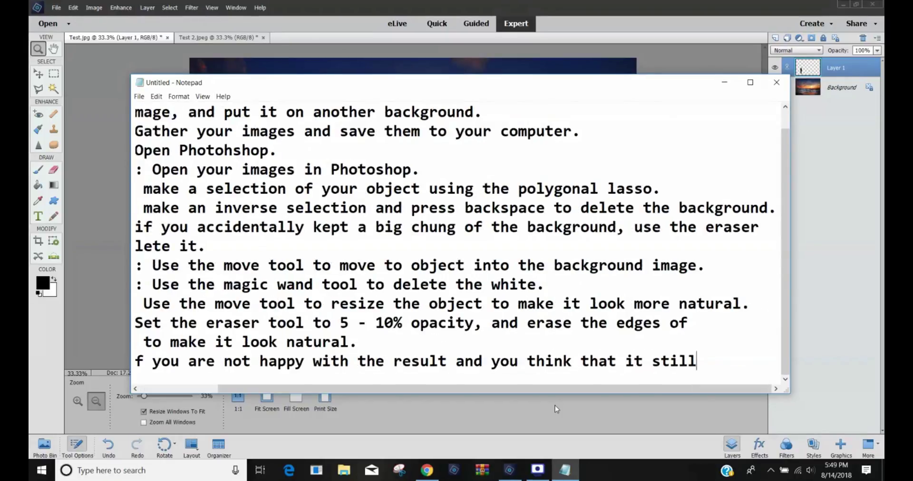
Continue step 11 on a new line with "doesn't blend in, do step ten again."
{"action": "key", "text": "Return"}
{"action": "type", "text": "doesn't "}
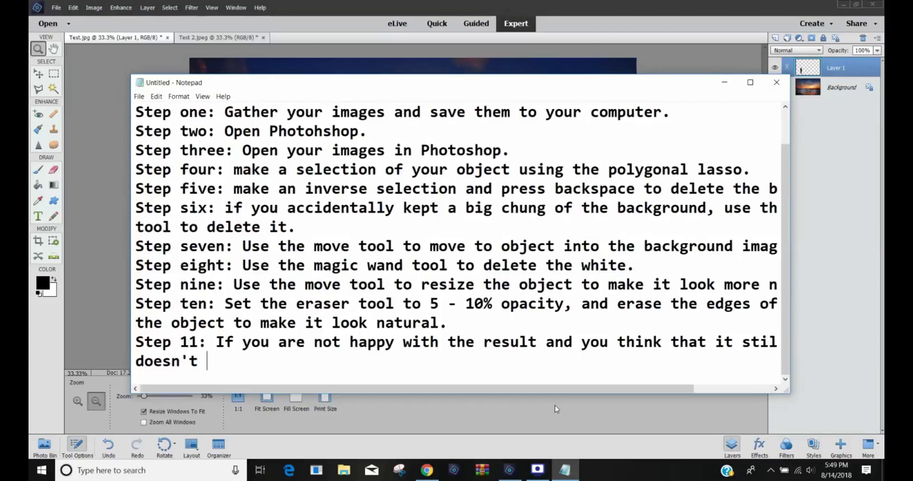
{"action": "type", "text": "blend in,"}
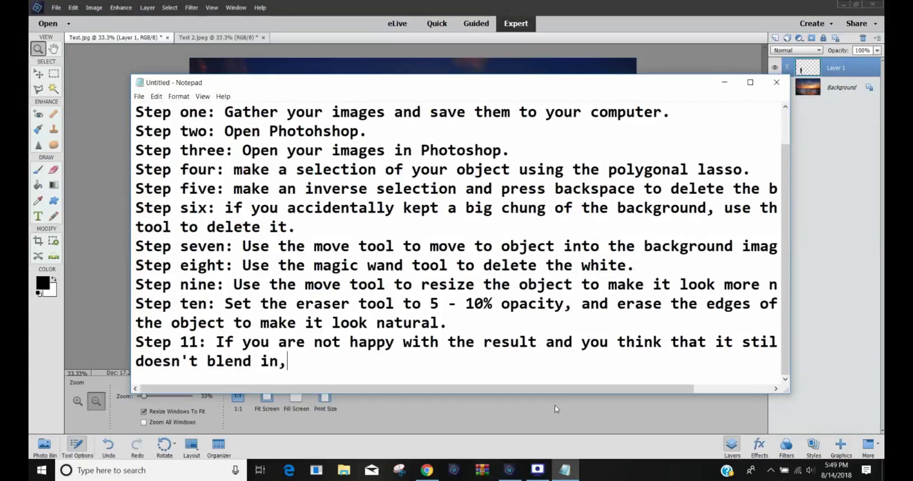
{"action": "type", "text": " do ttep "}
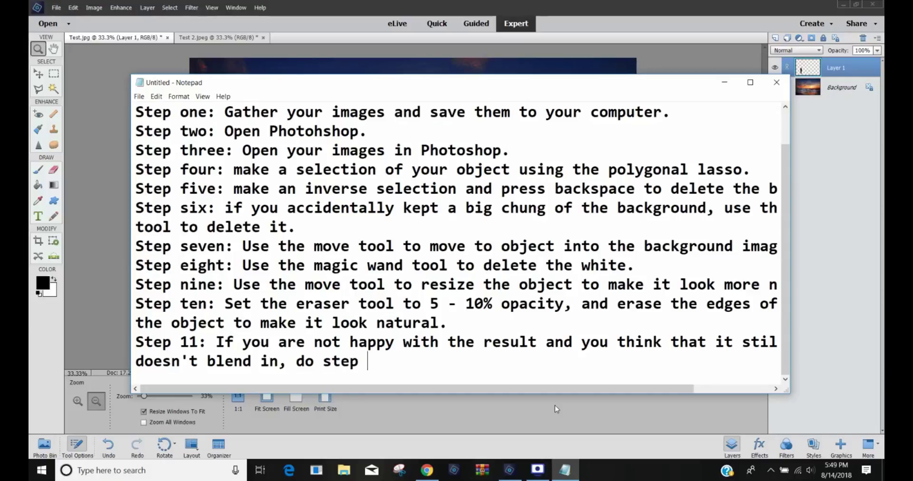
{"action": "type", "text": "ten again."}
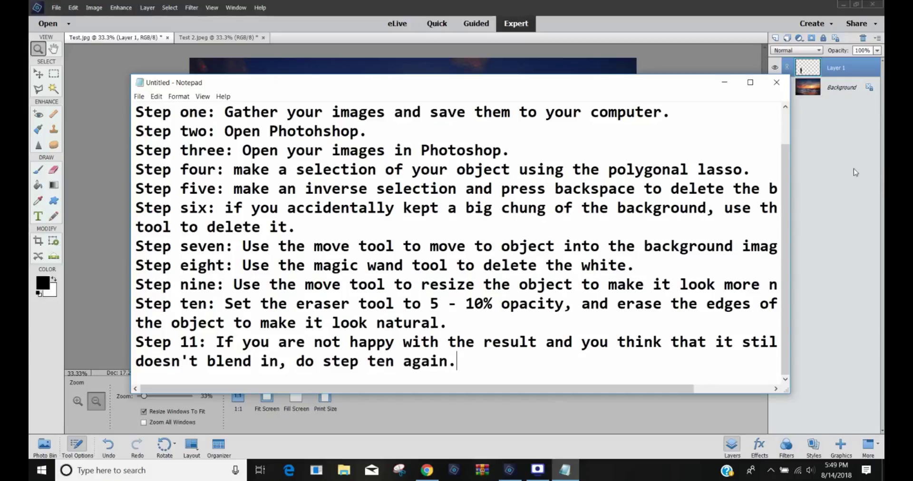
Switch back to Photoshop Elements and set the Eraser to 3% opacity for the edges around the man's head
{"action": "left_click", "coordinate": [855, 172]}
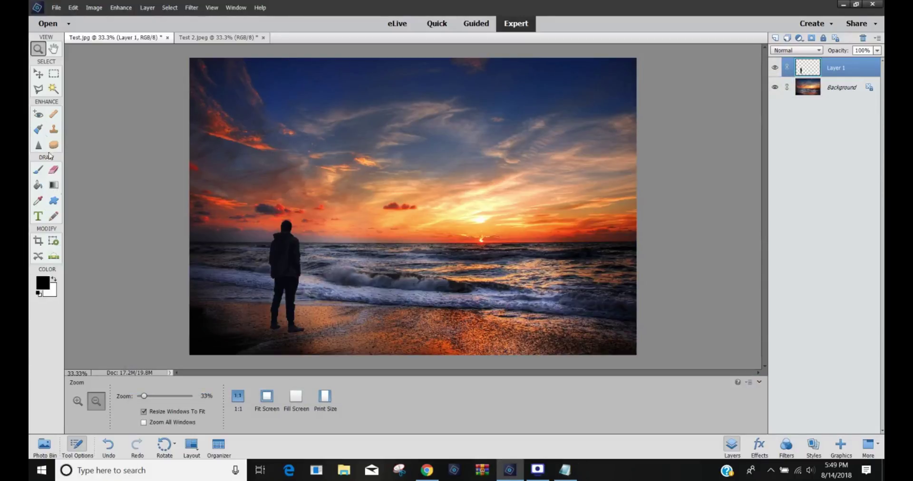
{"action": "left_click", "coordinate": [77, 401]}
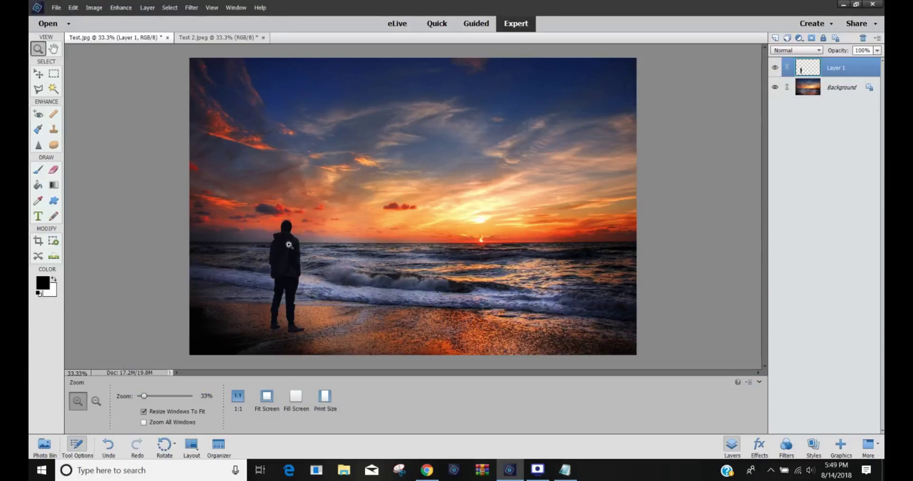
{"action": "left_click_drag", "start_coordinate": [289, 245], "coordinate": [306, 252]}
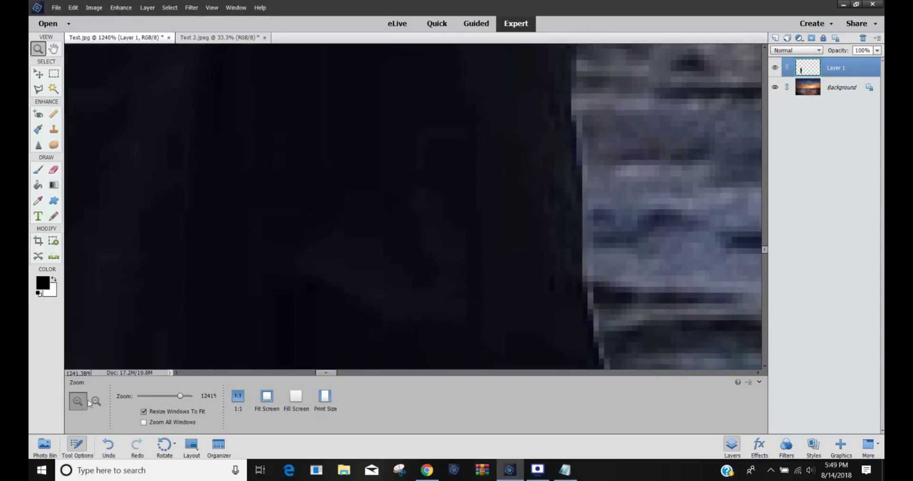
{"action": "left_click", "coordinate": [95, 401]}
{"action": "left_click_drag", "start_coordinate": [204, 190], "coordinate": [189, 220]}
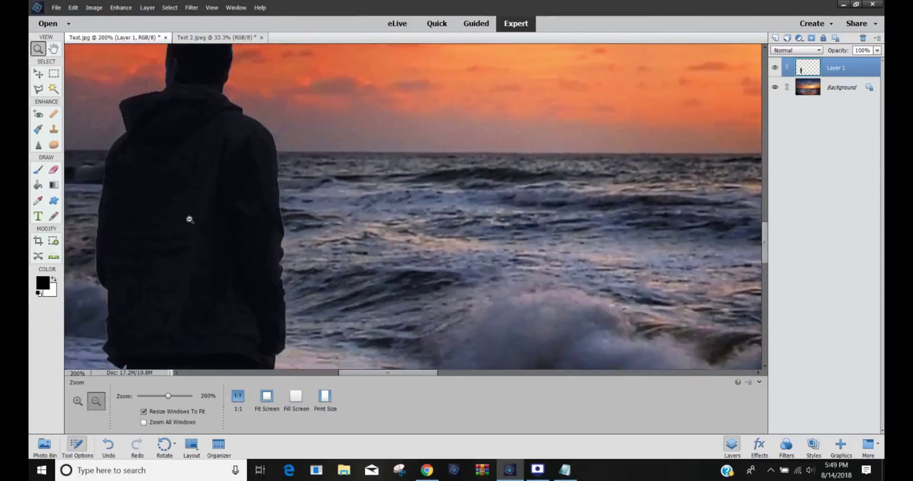
{"action": "scroll", "coordinate": [190, 220], "scroll_direction": "up", "scroll_amount": 3}
{"action": "left_click", "coordinate": [78, 401]}
{"action": "left_click", "coordinate": [155, 122]}
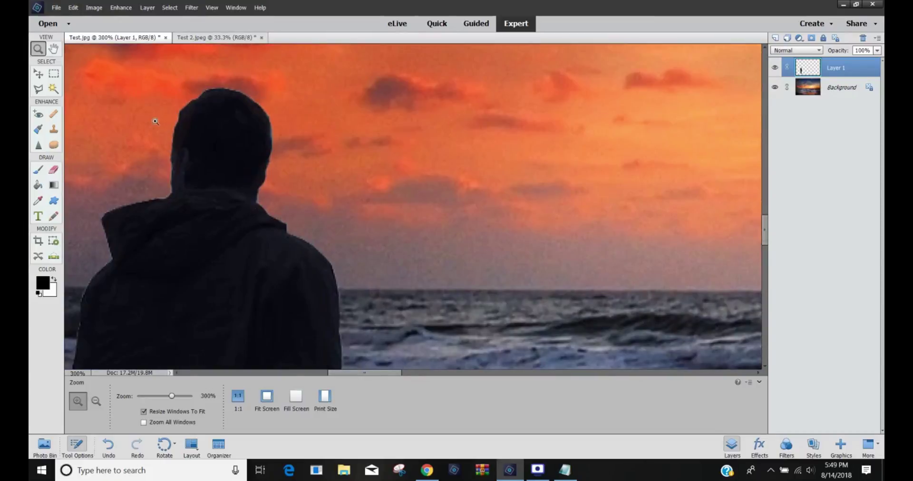
{"action": "left_click", "coordinate": [155, 122]}
{"action": "left_click", "coordinate": [155, 121]}
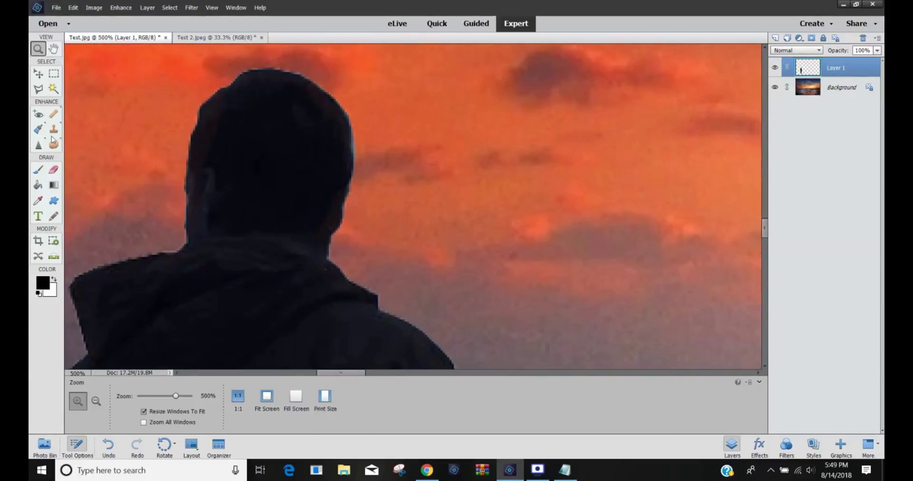
{"action": "left_click", "coordinate": [55, 167]}
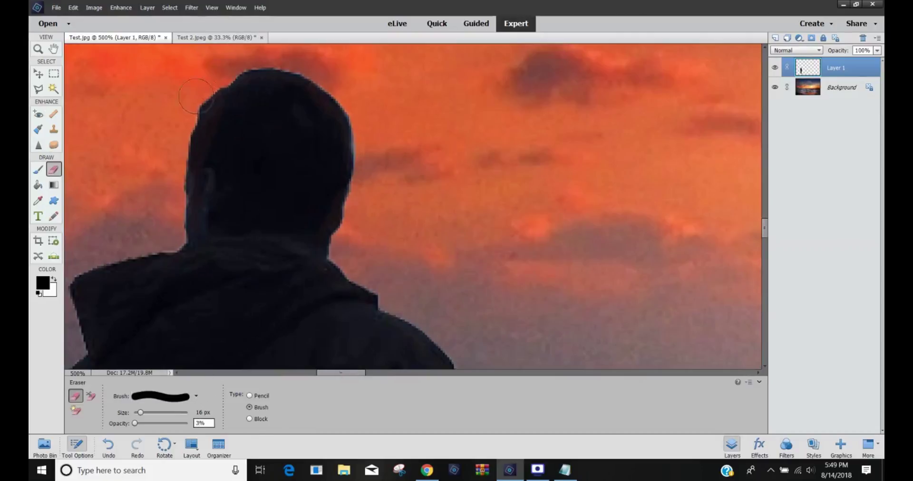
Soften the edges of the man's head, jacket and upper legs using the 16 px Eraser at 3% opacity
{"action": "left_click_drag", "start_coordinate": [213, 83], "coordinate": [257, 71]}
{"action": "left_click", "coordinate": [203, 412]}
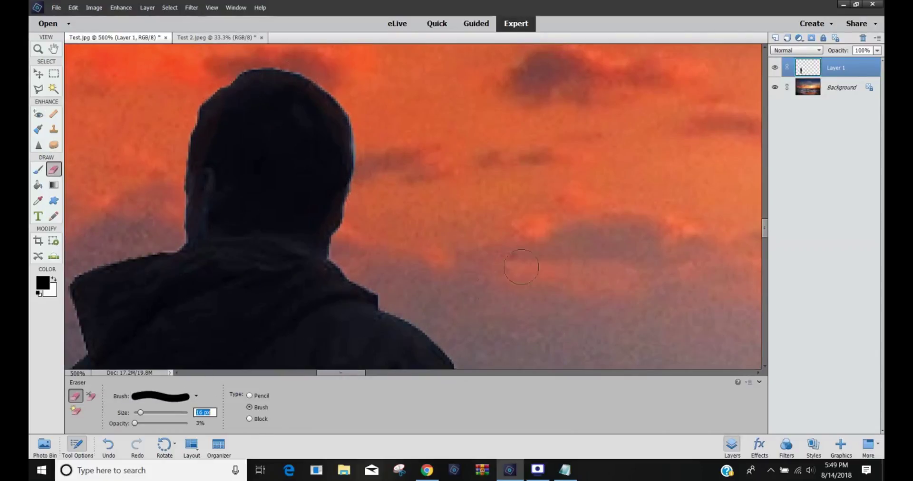
{"action": "key", "text": "Return"}
{"action": "scroll", "coordinate": [404, 228], "scroll_direction": "down", "scroll_amount": 10}
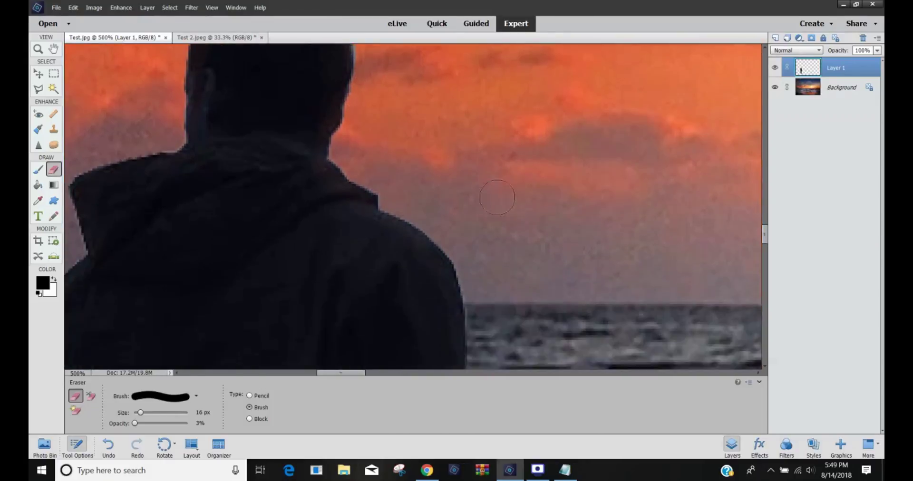
{"action": "scroll", "coordinate": [468, 273], "scroll_direction": "down", "scroll_amount": 8}
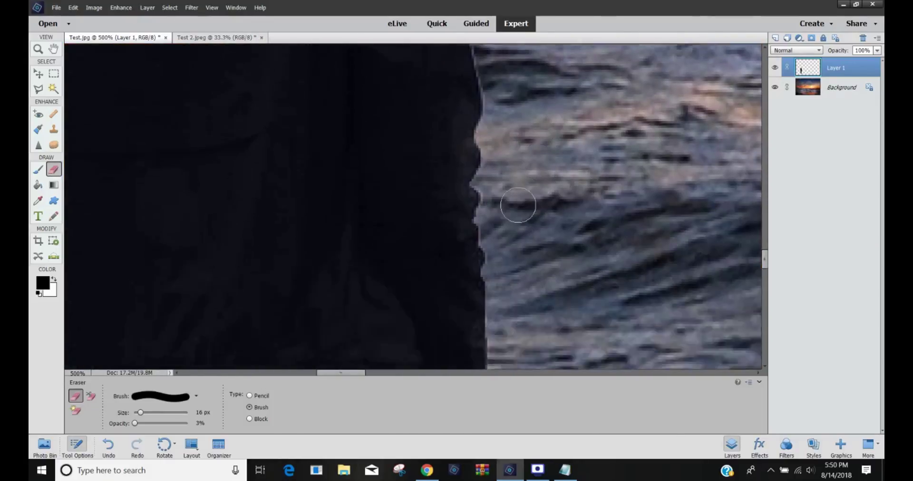
{"action": "scroll", "coordinate": [445, 219], "scroll_direction": "down", "scroll_amount": 6}
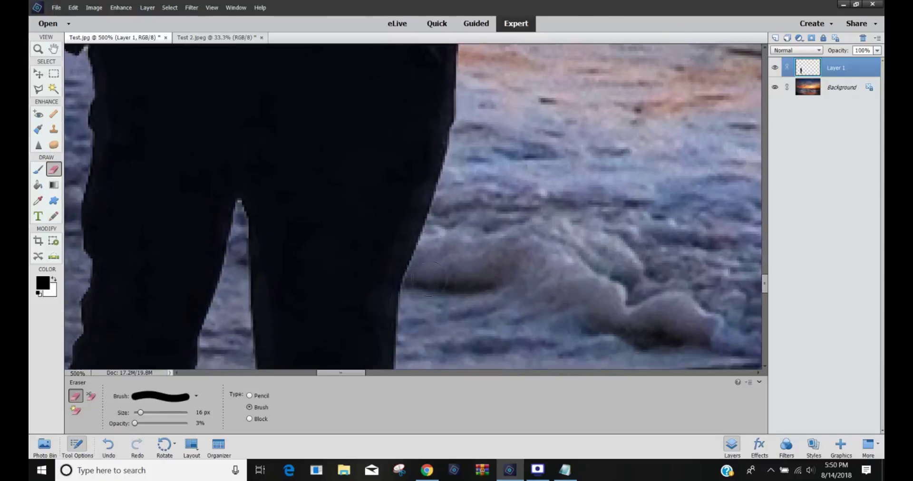
{"action": "scroll", "coordinate": [143, 248], "scroll_direction": "down", "scroll_amount": 2}
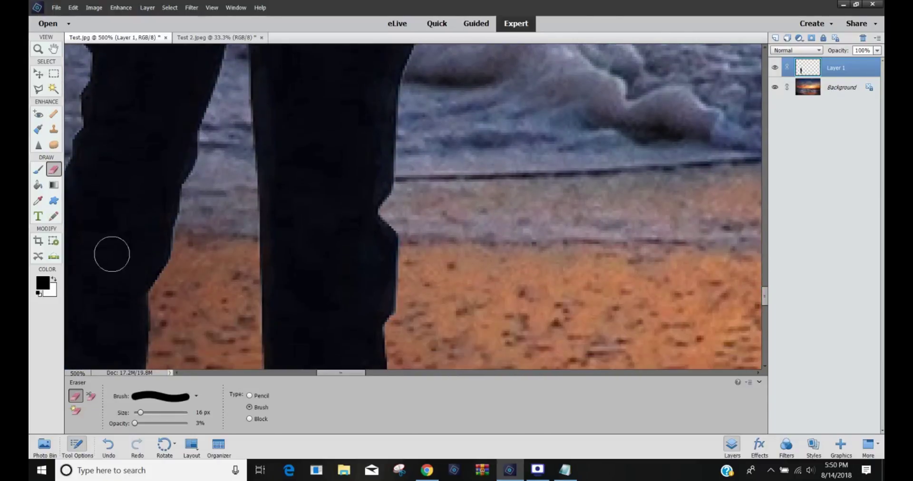
{"action": "scroll", "coordinate": [127, 229], "scroll_direction": "up", "scroll_amount": 5}
{"action": "scroll", "coordinate": [126, 229], "scroll_direction": "up", "scroll_amount": 8}
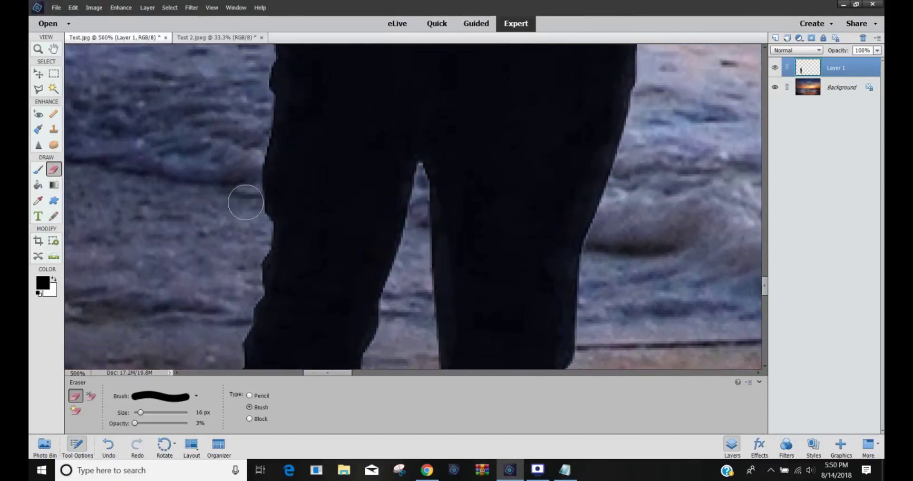
{"action": "scroll", "coordinate": [190, 114], "scroll_direction": "up", "scroll_amount": 6}
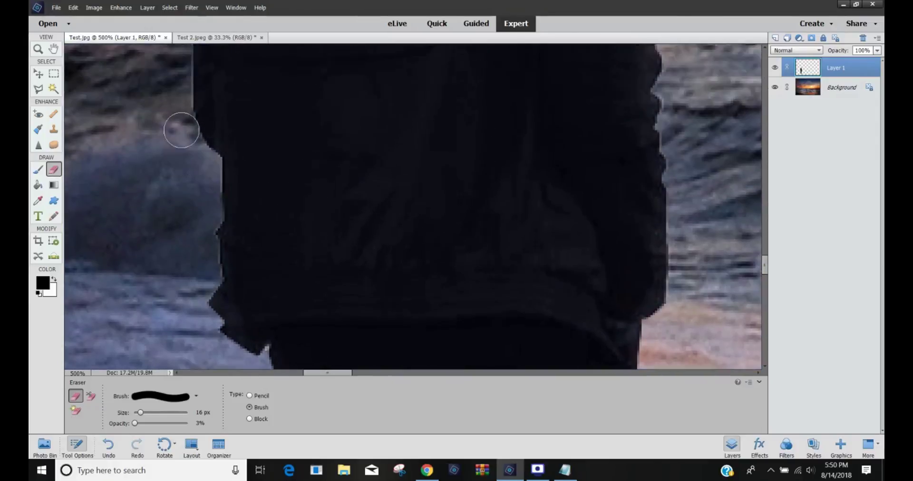
Soften the outline of the man's lower legs and shoes with the same low-opacity Eraser
{"action": "scroll", "coordinate": [746, 201], "scroll_direction": "down", "scroll_amount": 12}
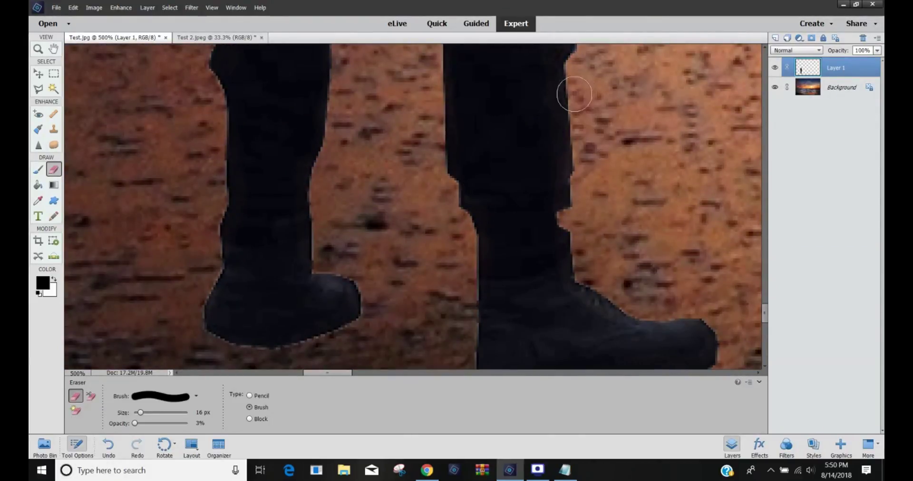
{"action": "scroll", "coordinate": [574, 95], "scroll_direction": "up", "scroll_amount": 3}
{"action": "scroll", "coordinate": [589, 130], "scroll_direction": "down", "scroll_amount": 3}
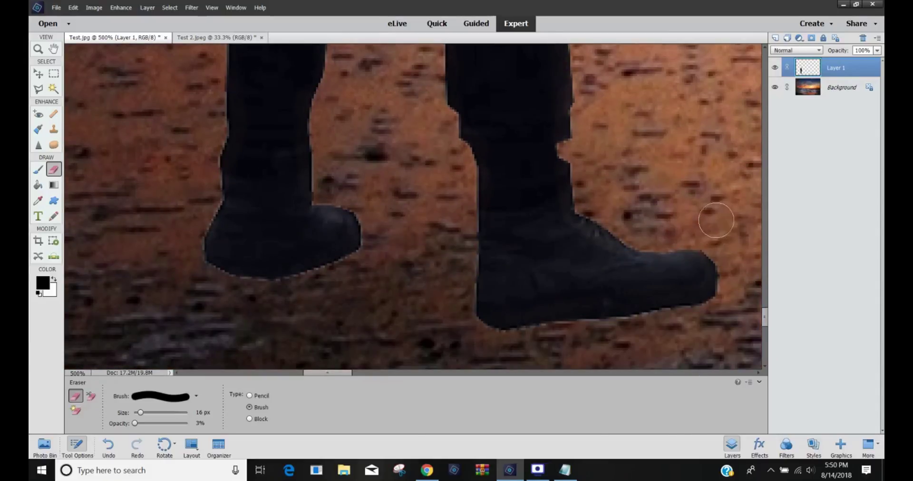
{"action": "scroll", "coordinate": [466, 305], "scroll_direction": "up", "scroll_amount": 3}
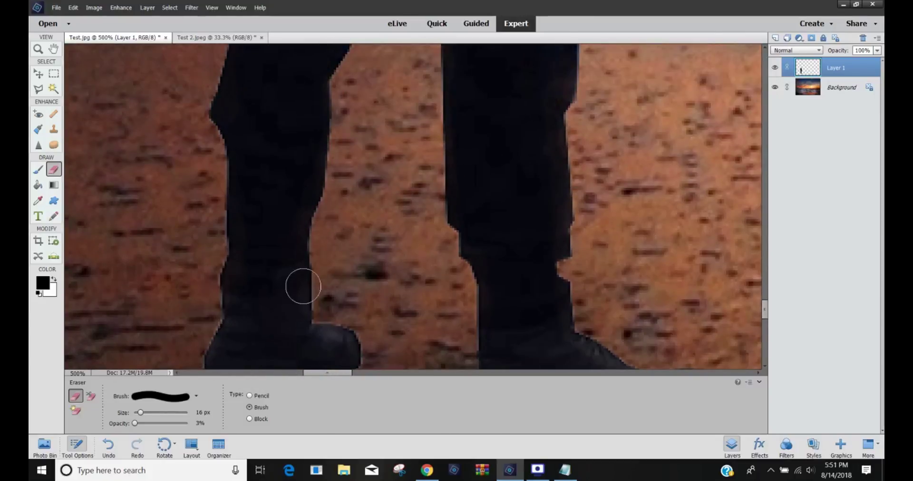
{"action": "scroll", "coordinate": [310, 282], "scroll_direction": "down", "scroll_amount": 2}
{"action": "scroll", "coordinate": [361, 252], "scroll_direction": "down", "scroll_amount": 2}
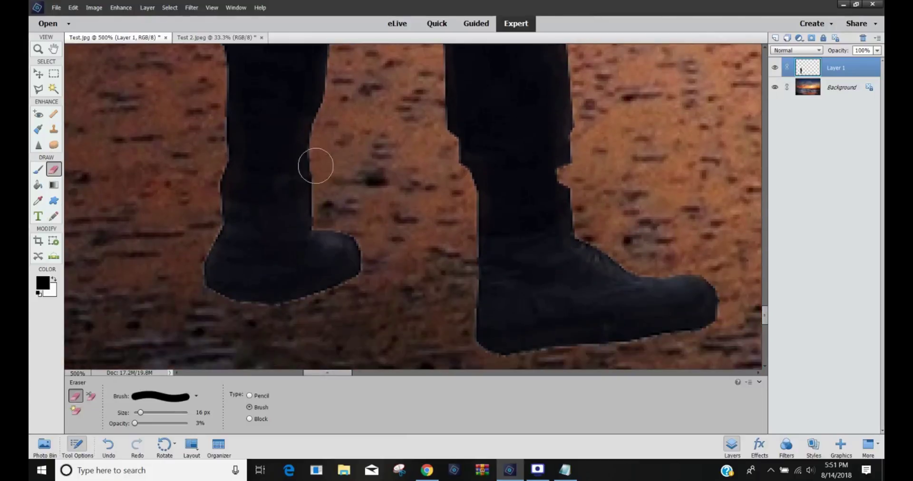
Switch to Notepad and add the line "Step 12: make a copy of the object for the shadow. Resize it so it is"
{"action": "left_click", "coordinate": [565, 470]}
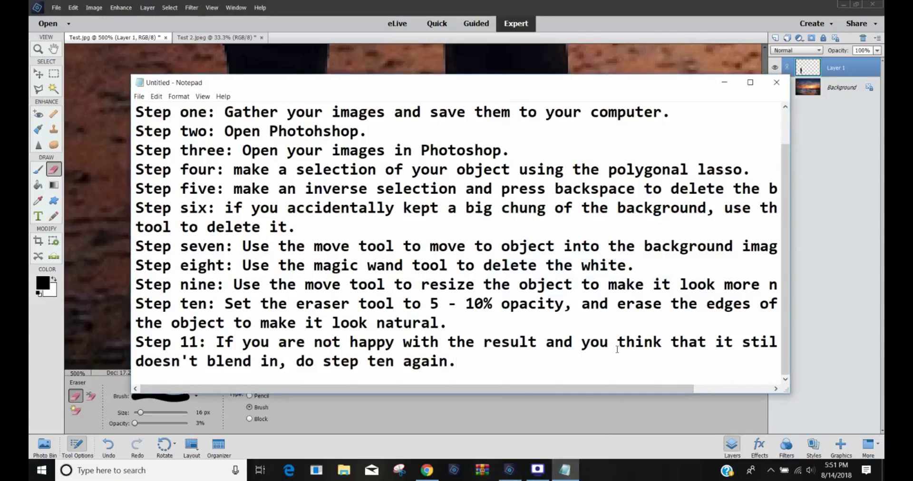
{"action": "key", "text": "Return"}
{"action": "type", "text": "Steo"}
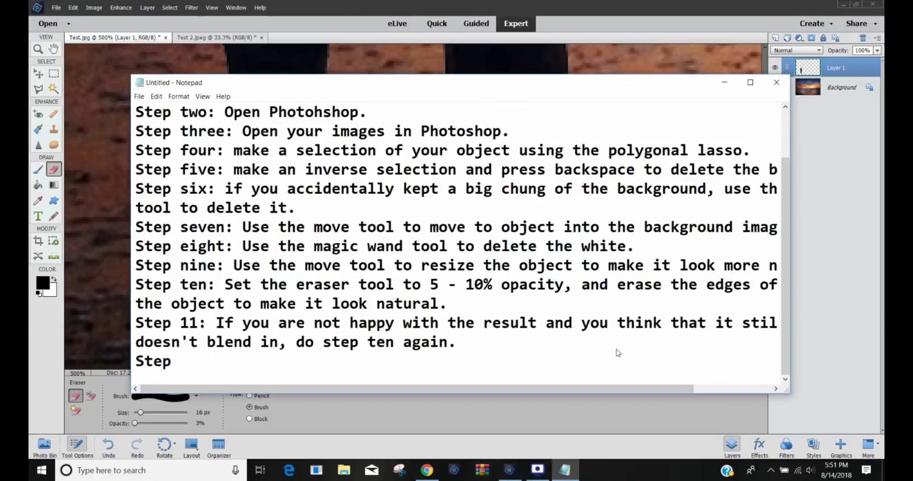
{"action": "type", "text": " 12: make a copy"}
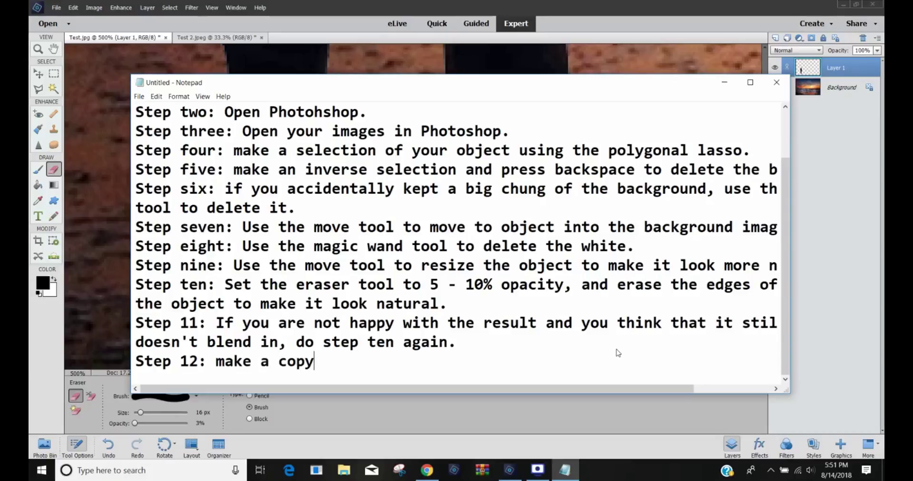
{"action": "type", "text": " of the object"}
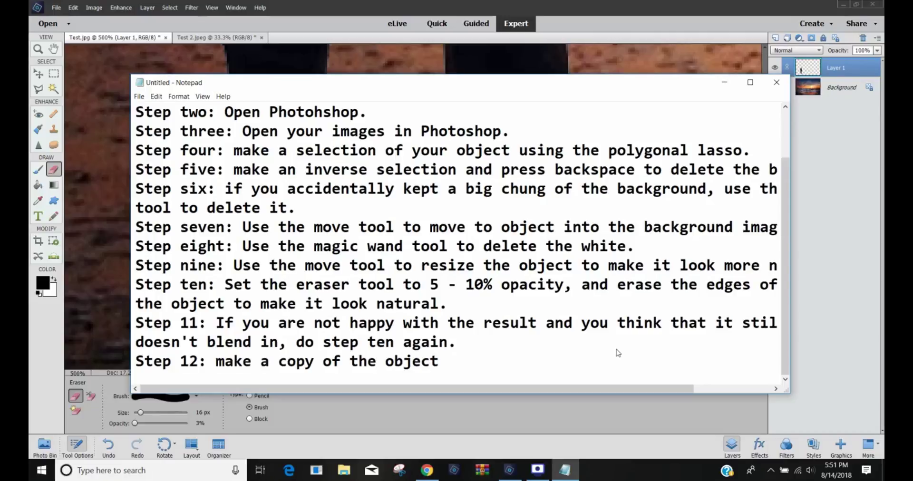
{"action": "type", "text": " for the sa"}
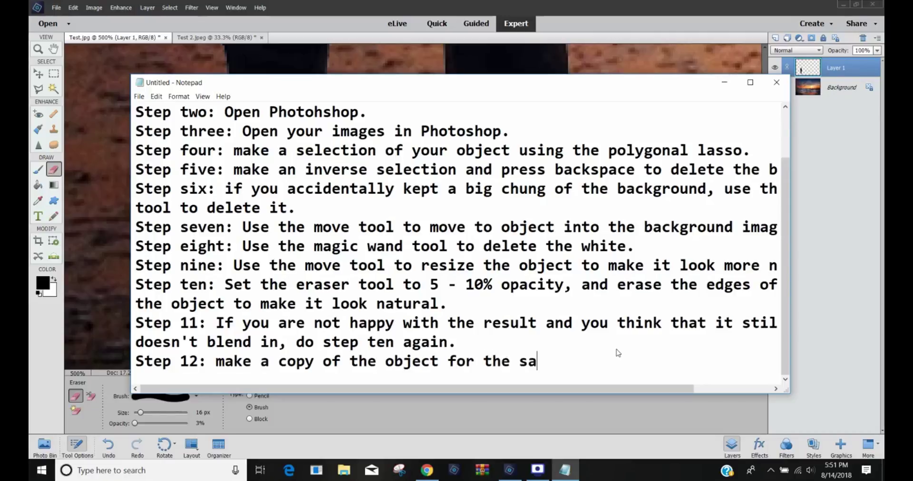
{"action": "key", "text": "BackSpace"}
{"action": "type", "text": "hadow. Resize "}
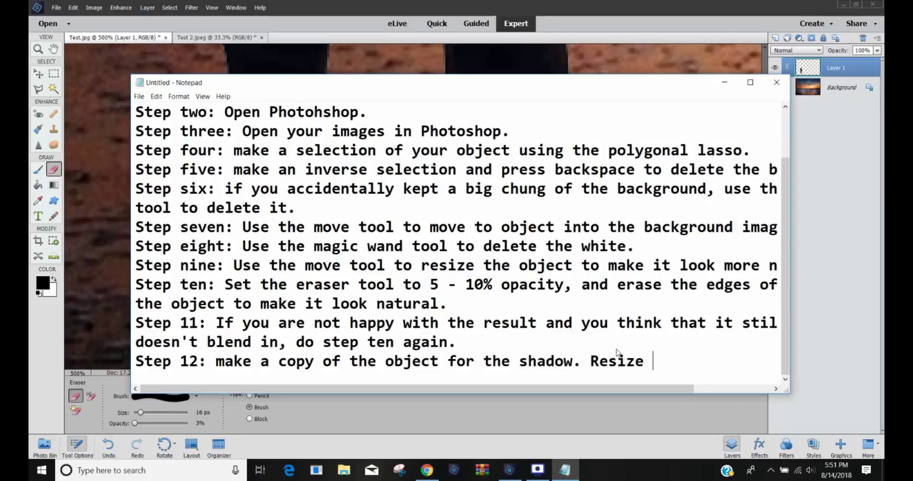
{"action": "type", "text": "it so i"}
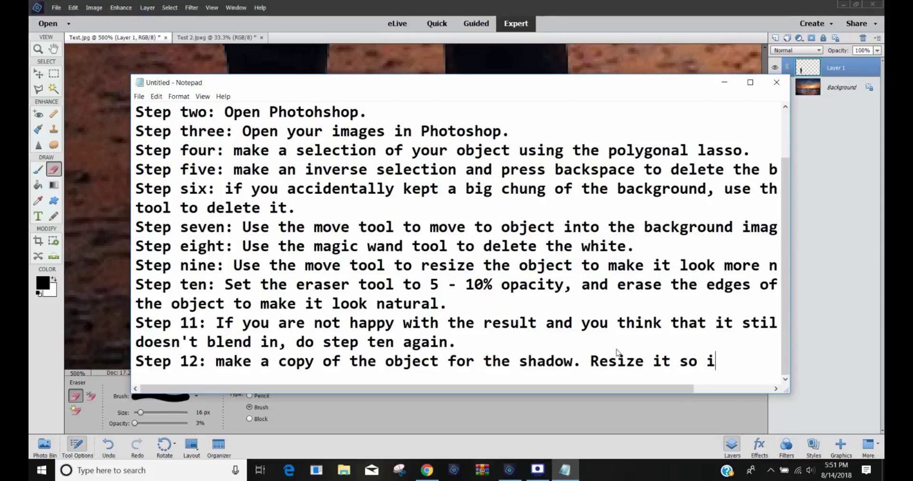
{"action": "type", "text": "t is pral"}
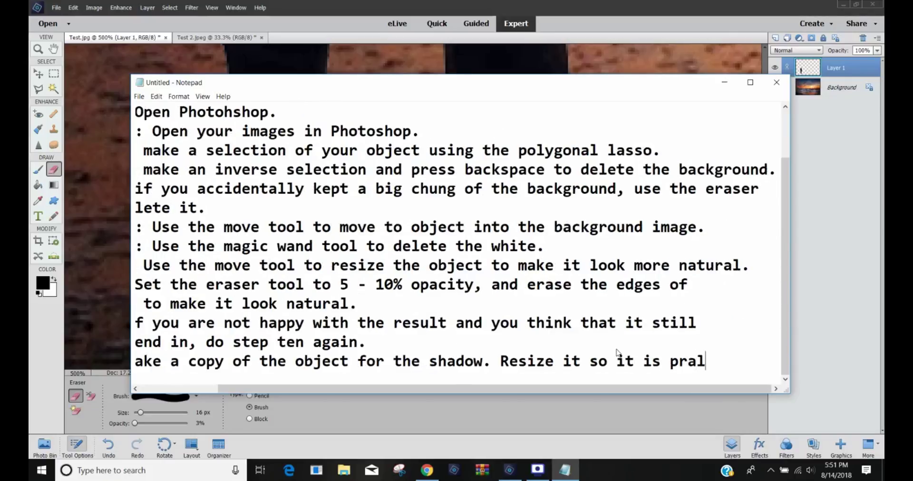
{"action": "key", "text": "BackSpace"}
Continue step 12 on a new line with "parallel to the sun" and start an empty line below it
{"action": "key", "text": "Return"}
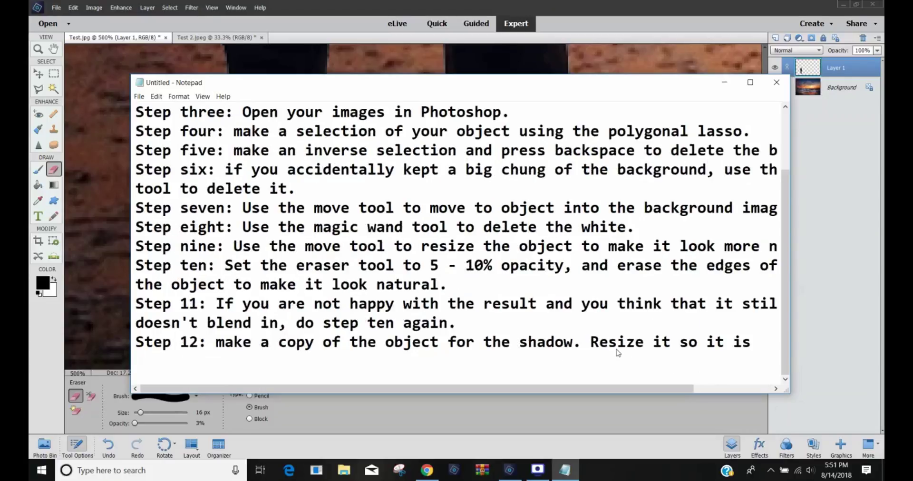
{"action": "type", "text": "parallel "}
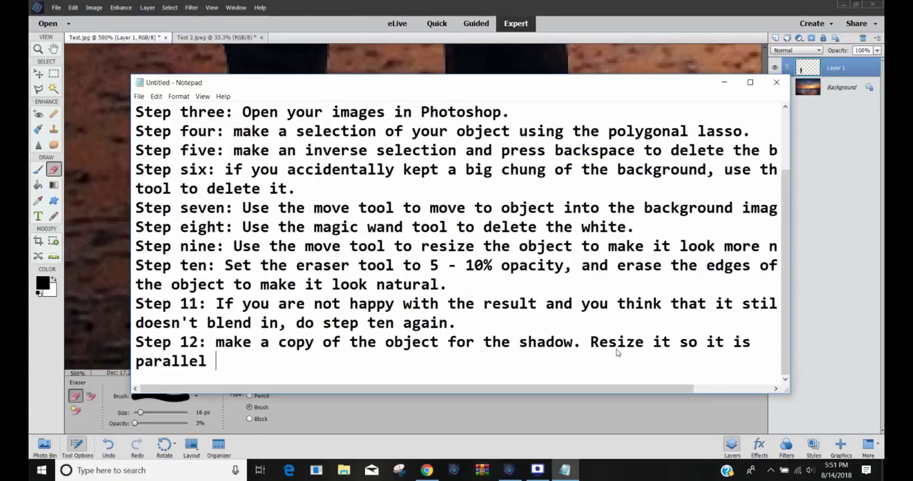
{"action": "type", "text": "to the sun"}
{"action": "key", "text": "Return"}
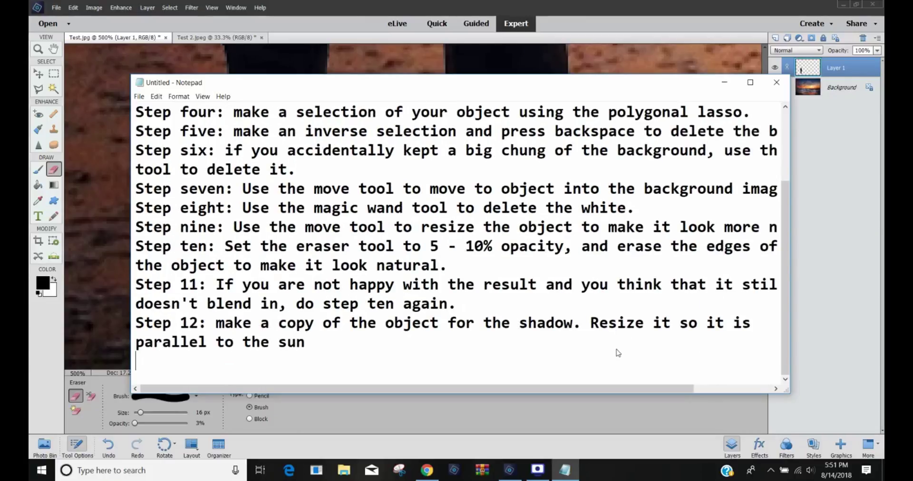
Switch back to Photoshop Elements and view the man together with the sunset at 50% zoom
{"action": "left_click", "coordinate": [855, 284]}
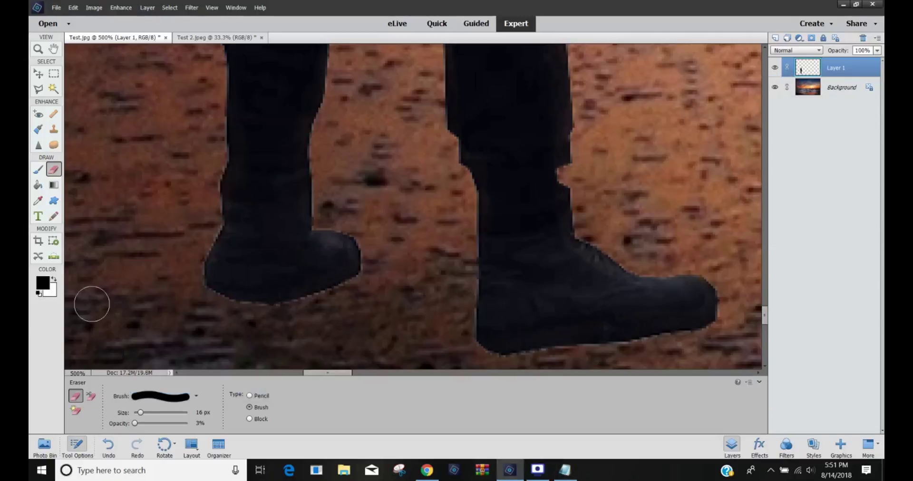
{"action": "left_click", "coordinate": [38, 48]}
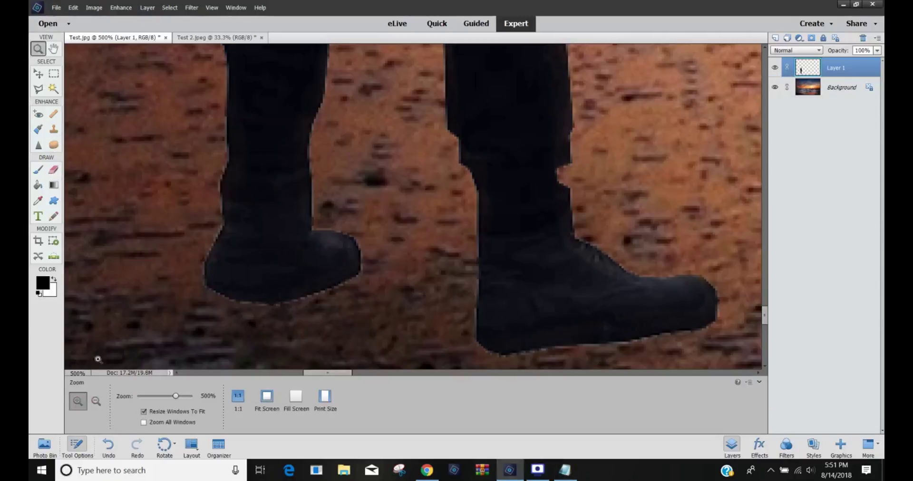
{"action": "left_click", "coordinate": [496, 150]}
{"action": "left_click", "coordinate": [573, 110]}
{"action": "left_click", "coordinate": [586, 109]}
{"action": "left_click", "coordinate": [588, 109]}
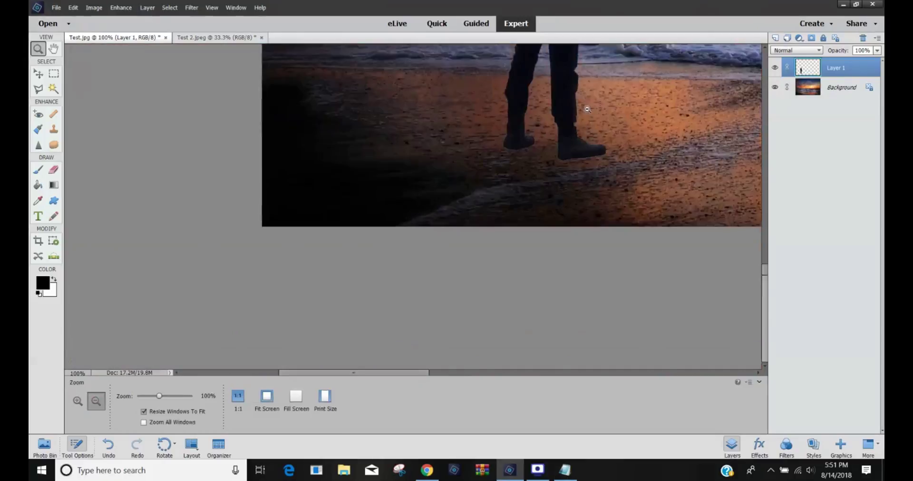
{"action": "left_click", "coordinate": [588, 110]}
{"action": "left_click", "coordinate": [592, 157]}
{"action": "scroll", "coordinate": [591, 221], "scroll_direction": "up", "scroll_amount": 3}
{"action": "scroll", "coordinate": [495, 225], "scroll_direction": "up", "scroll_amount": 4}
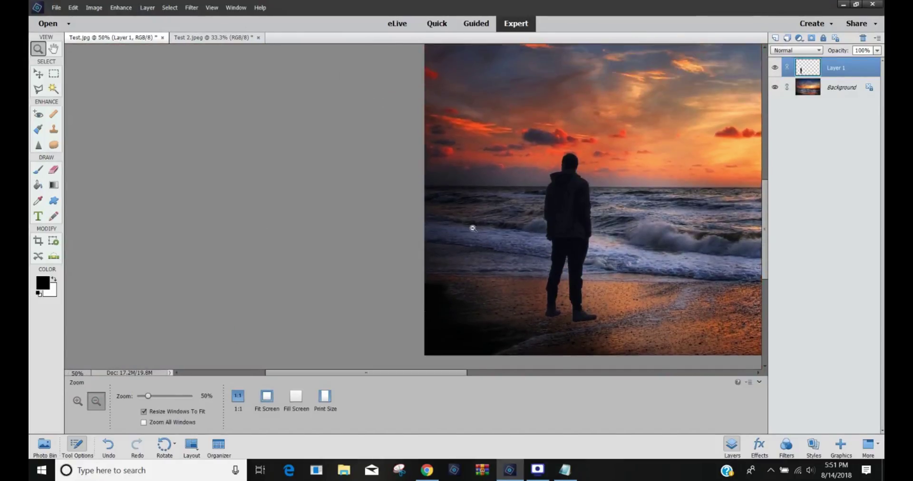
{"action": "scroll", "coordinate": [473, 223], "scroll_direction": "right", "scroll_amount": 5}
{"action": "scroll", "coordinate": [481, 215], "scroll_direction": "right", "scroll_amount": 5}
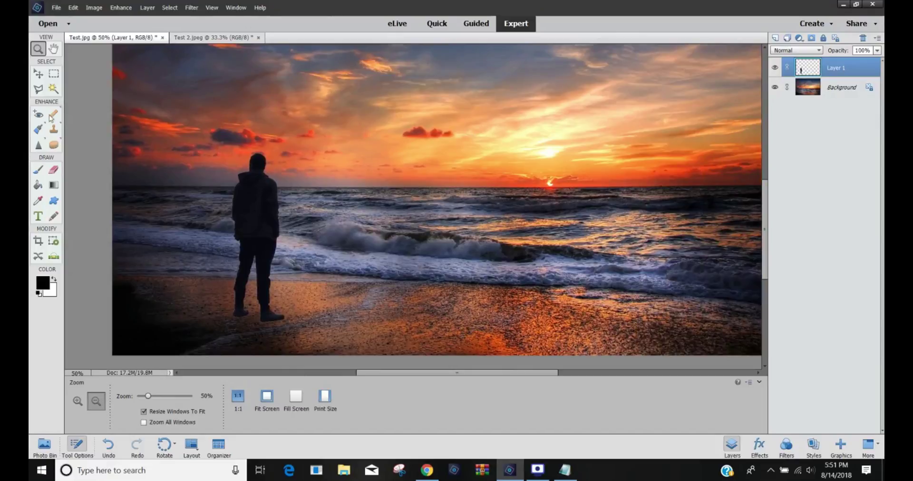
Duplicate the man's layer within Test.jpg as "Layer 1 copy"
{"action": "right_click", "coordinate": [845, 68]}
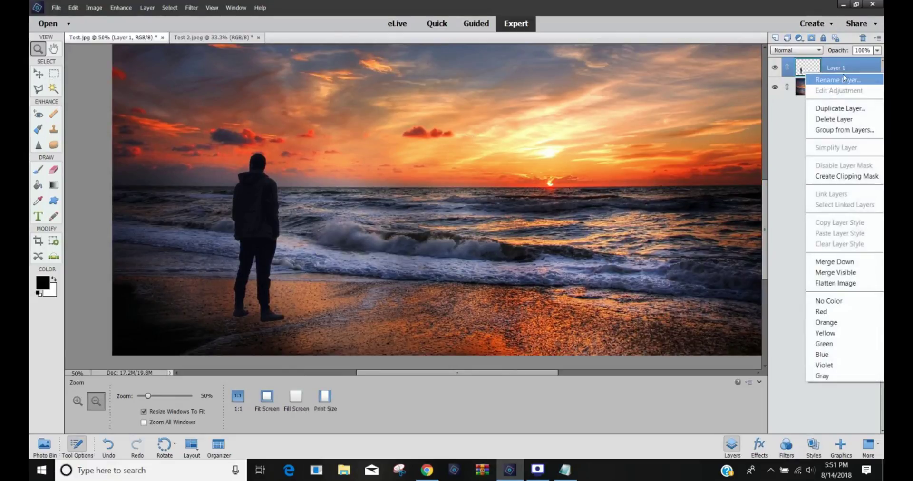
{"action": "left_click", "coordinate": [839, 111]}
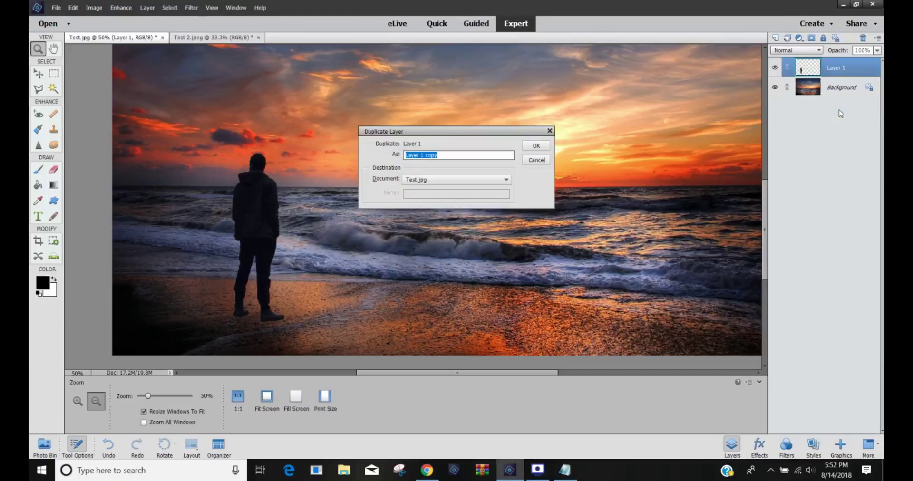
{"action": "left_click", "coordinate": [542, 146]}
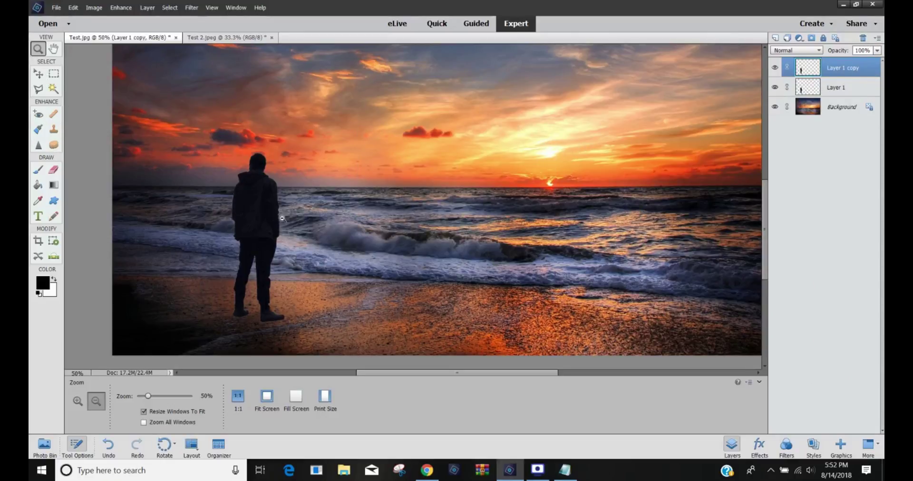
Move the copied man up and to the right of the original, over the sea
{"action": "left_click", "coordinate": [125, 122]}
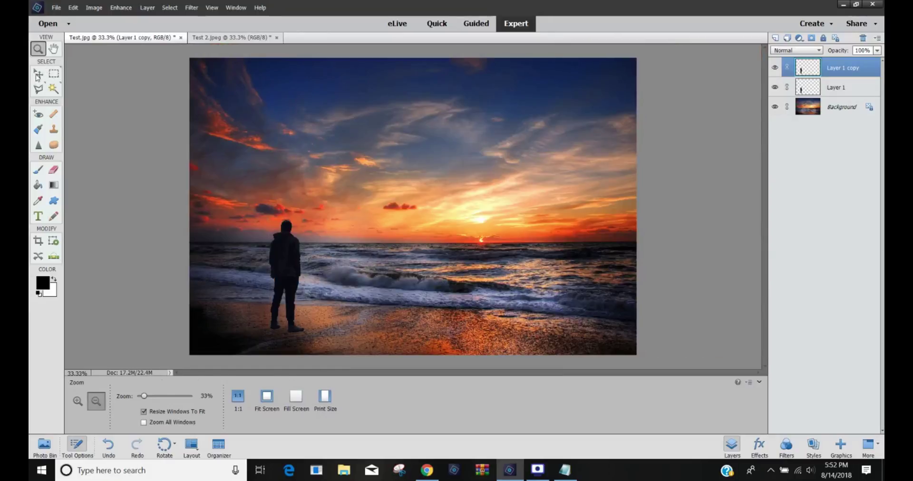
{"action": "left_click", "coordinate": [38, 75]}
{"action": "left_click_drag", "start_coordinate": [287, 244], "coordinate": [386, 195]}
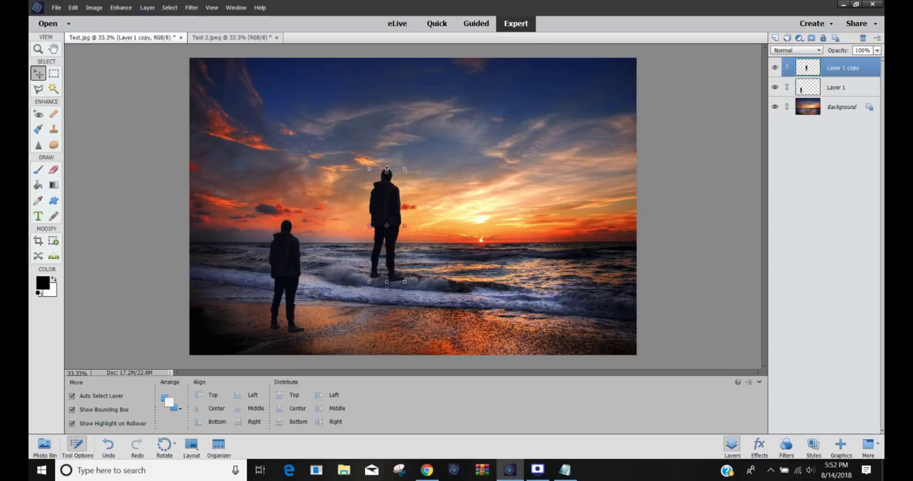
Flip the copied man upside down with a height of about -90% and shift him slightly toward the sun
{"action": "left_click_drag", "start_coordinate": [386, 170], "coordinate": [408, 246]}
{"action": "left_click_drag", "start_coordinate": [435, 206], "coordinate": [419, 237]}
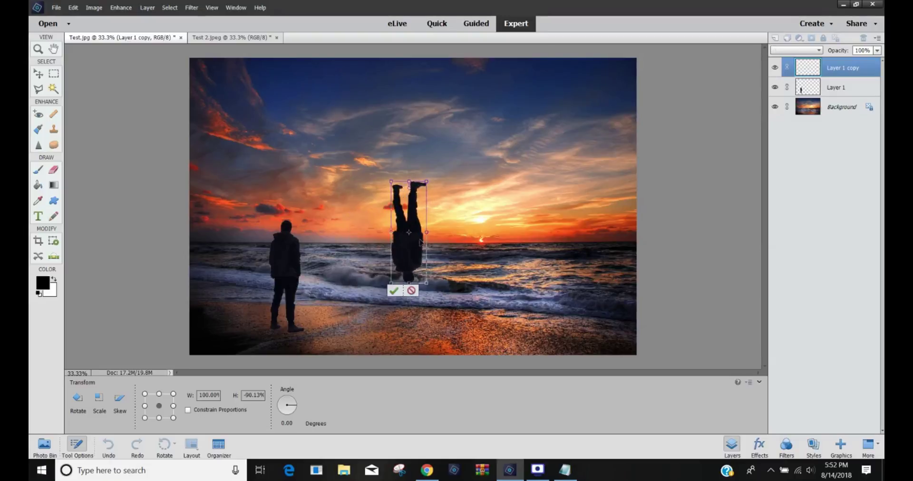
{"action": "left_click", "coordinate": [394, 291]}
Apply a slight perspective transform to the flipped copy of the man on the "Layer 1 copy" layer
{"action": "left_click", "coordinate": [73, 8]}
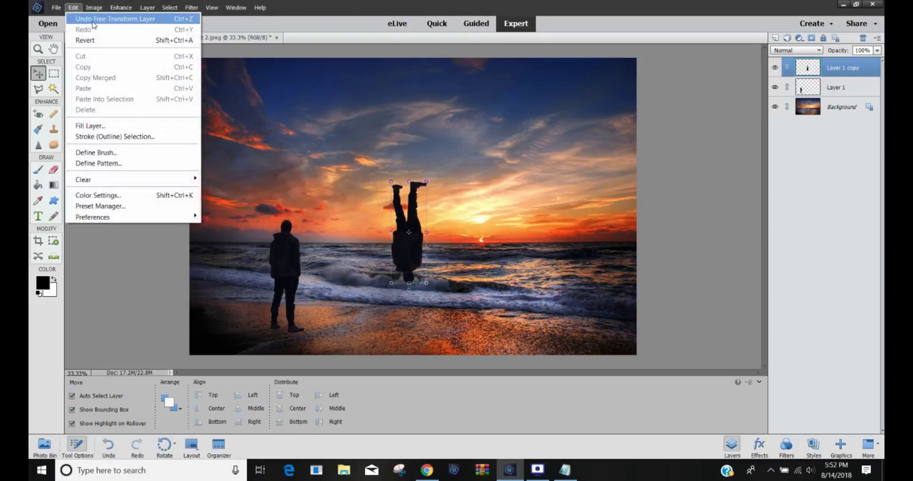
{"action": "left_click", "coordinate": [93, 8]}
{"action": "mouse_move", "coordinate": [114, 30]}
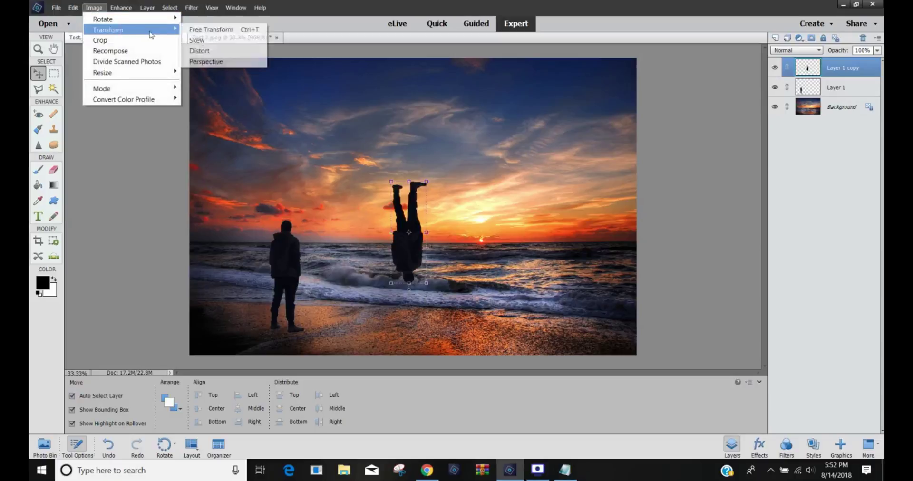
{"action": "left_click", "coordinate": [220, 63]}
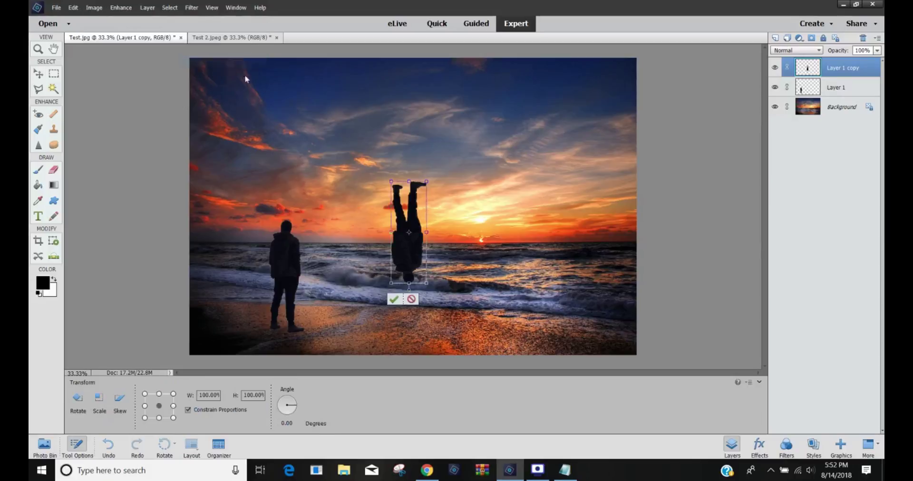
{"action": "mouse_move", "coordinate": [391, 288]}
{"action": "left_mouse_down"}
{"action": "mouse_move", "coordinate": [383, 289]}
{"action": "mouse_move", "coordinate": [389, 282]}
{"action": "left_mouse_up"}
{"action": "left_click", "coordinate": [393, 297]}
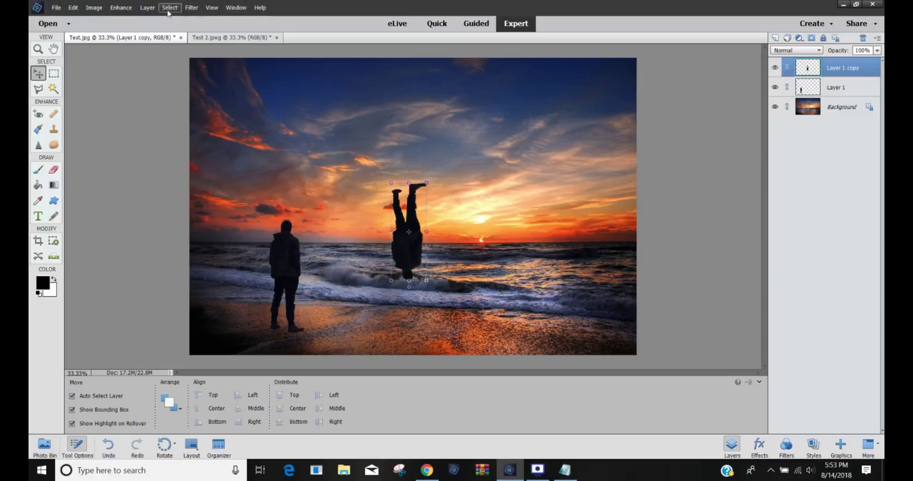
Skew the flipped copy so that its head end slants toward the lower left, away from the sun
{"action": "left_click", "coordinate": [94, 8]}
{"action": "mouse_move", "coordinate": [114, 30]}
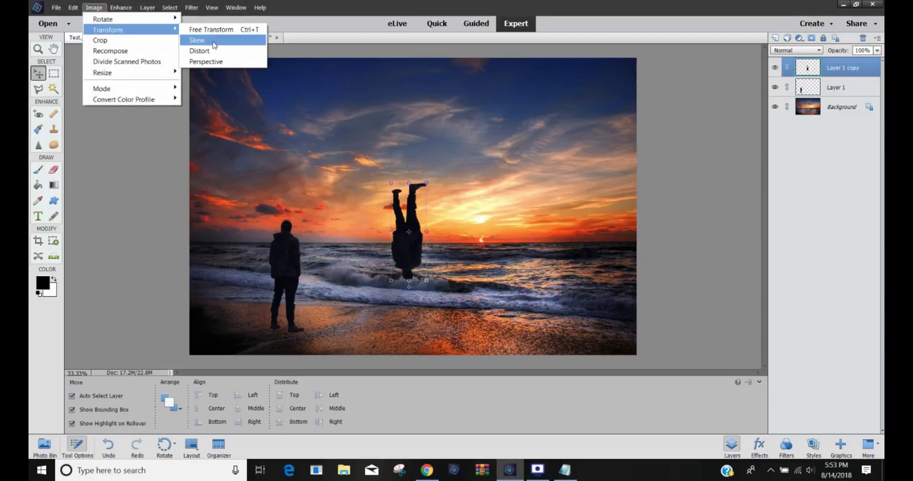
{"action": "left_click", "coordinate": [197, 40]}
{"action": "left_click_drag", "start_coordinate": [391, 281], "coordinate": [324, 283]}
Place the skewed copy at the man's feet as his shadow and undo the accidental move of the original man
{"action": "left_click_drag", "start_coordinate": [353, 255], "coordinate": [286, 328]}
{"action": "left_click", "coordinate": [335, 292]}
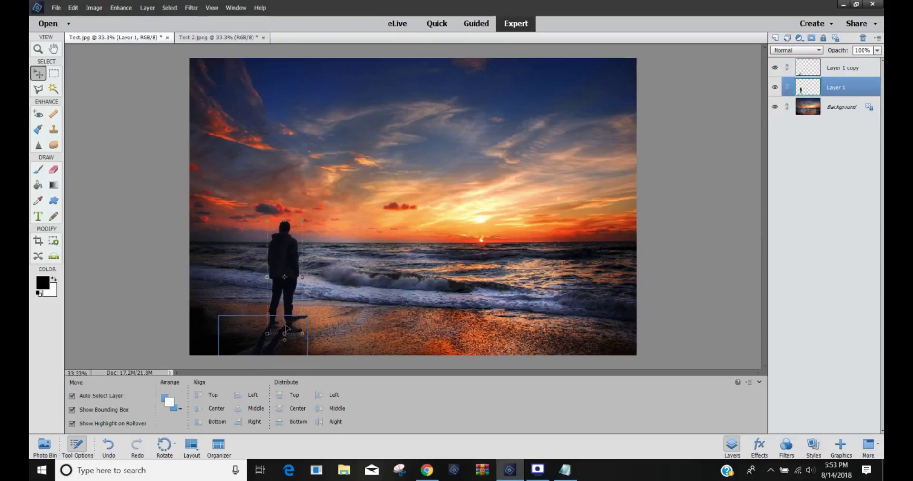
{"action": "key", "text": "ctrl+z"}
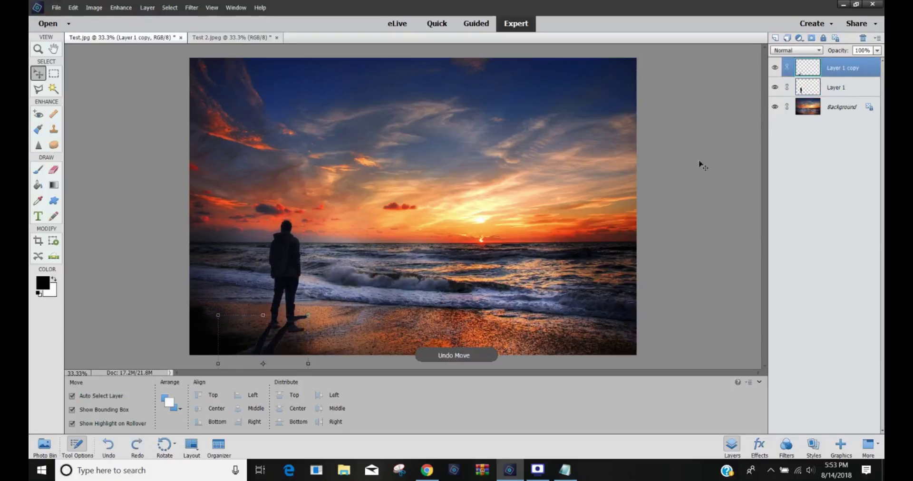
{"action": "left_click_drag", "start_coordinate": [274, 349], "coordinate": [275, 351]}
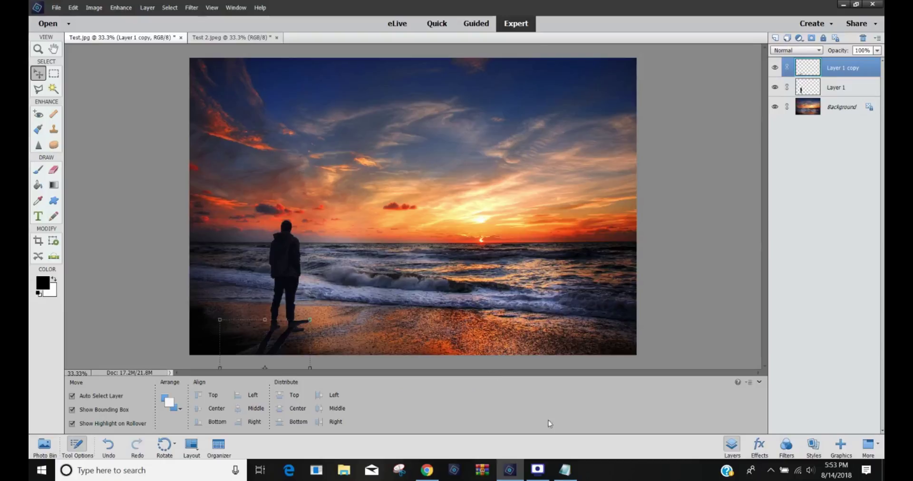
Switch to Notepad and add the line "Step 13: Use the eraser tool to make the shadow fit."
{"action": "left_click", "coordinate": [565, 469]}
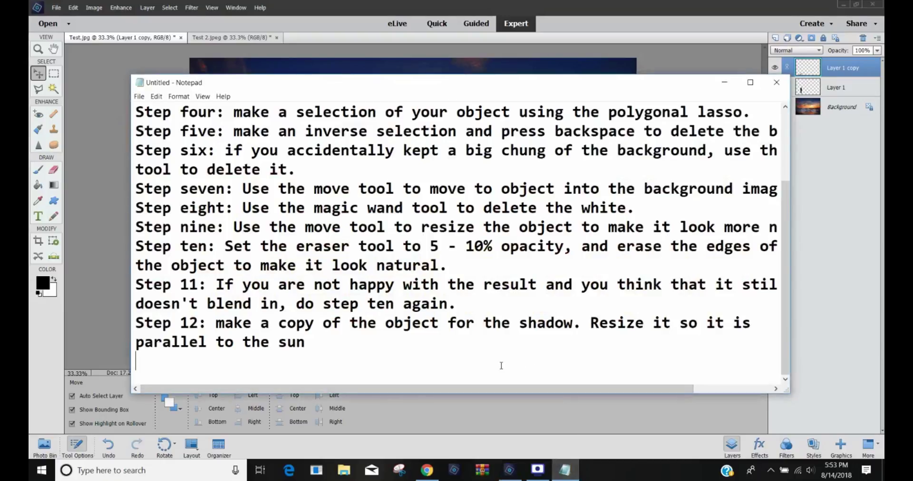
{"action": "type", "text": "Step 13"}
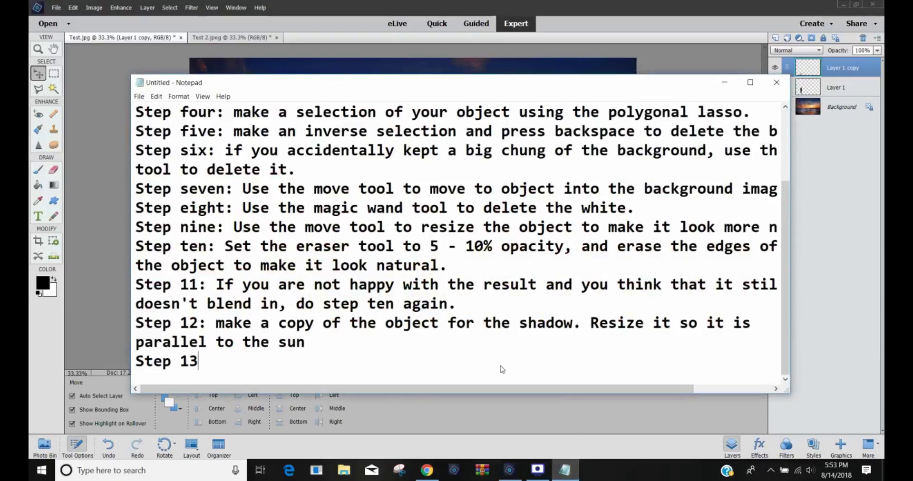
{"action": "type", "text": ":"}
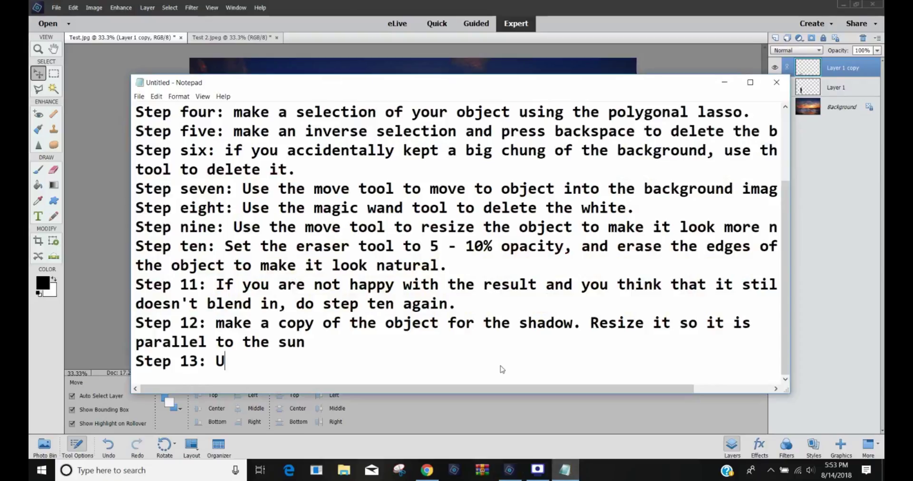
{"action": "type", "text": " Use the eraser t"}
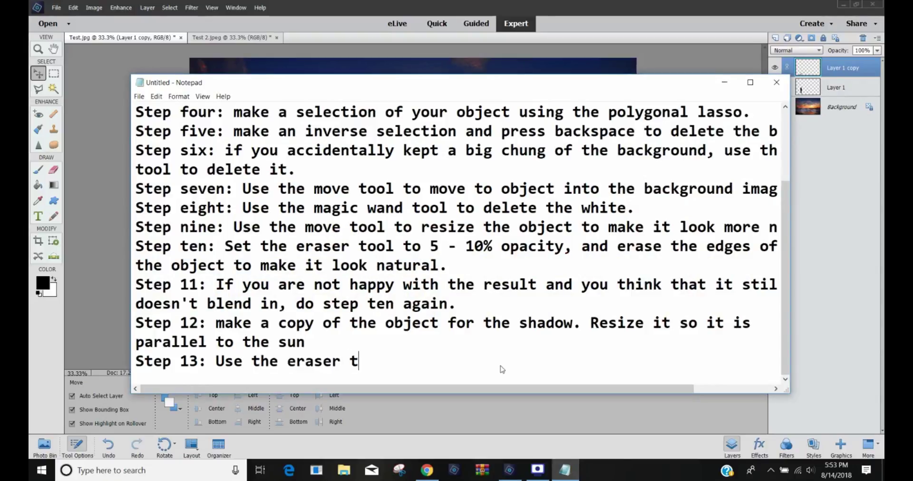
{"action": "type", "text": "ool to m"}
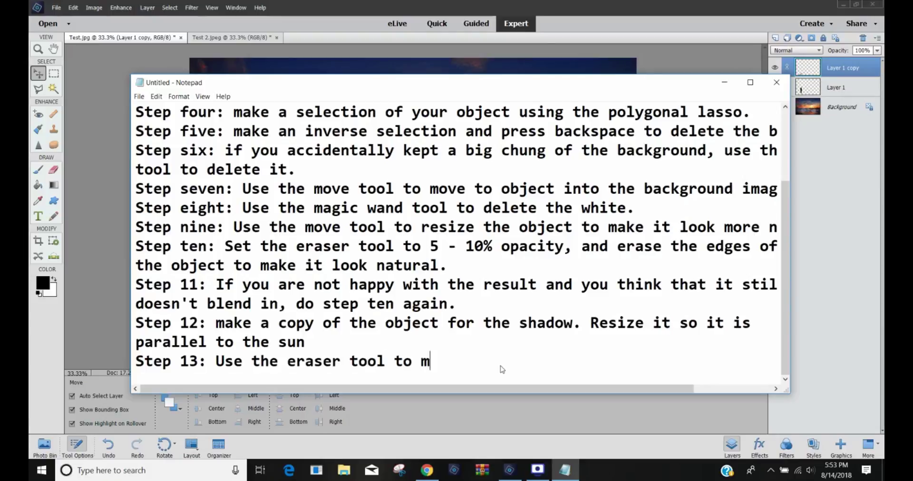
{"action": "type", "text": "ake the shadow fit."}
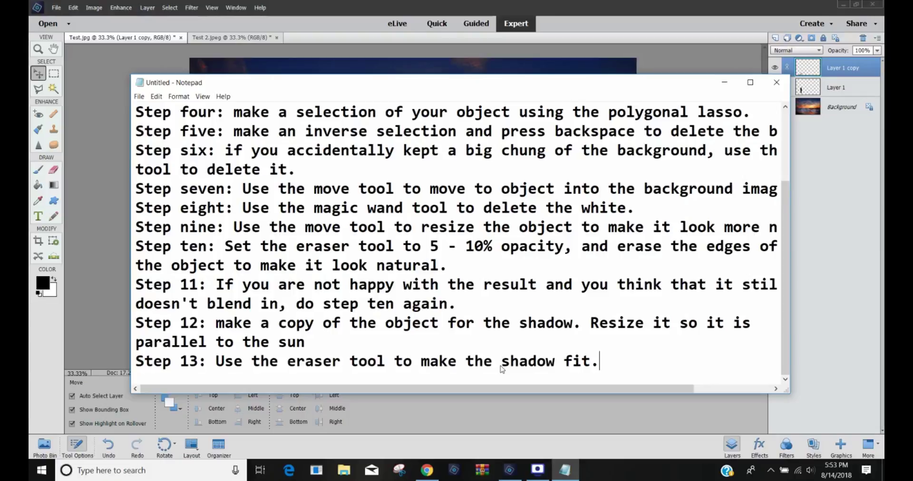
Switch back to Photoshop Elements and set the Eraser's opacity to 100%
{"action": "key", "text": "alt+Tab"}
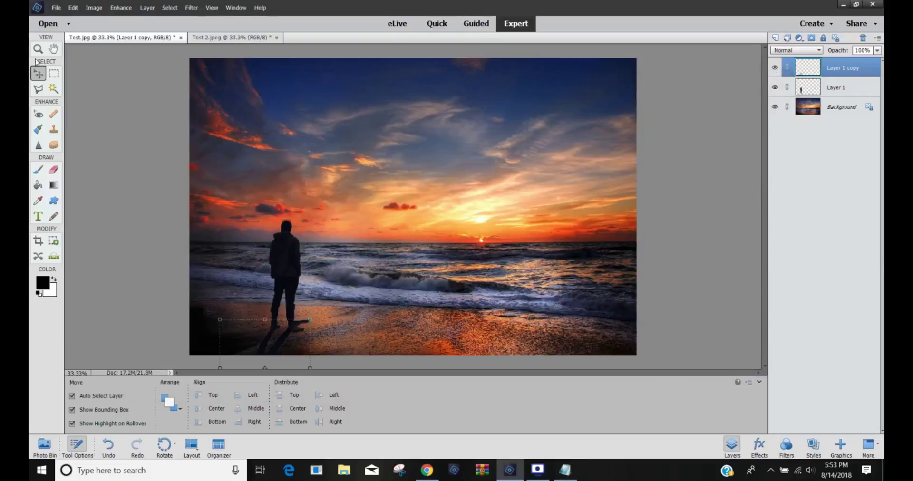
{"action": "left_click", "coordinate": [54, 170]}
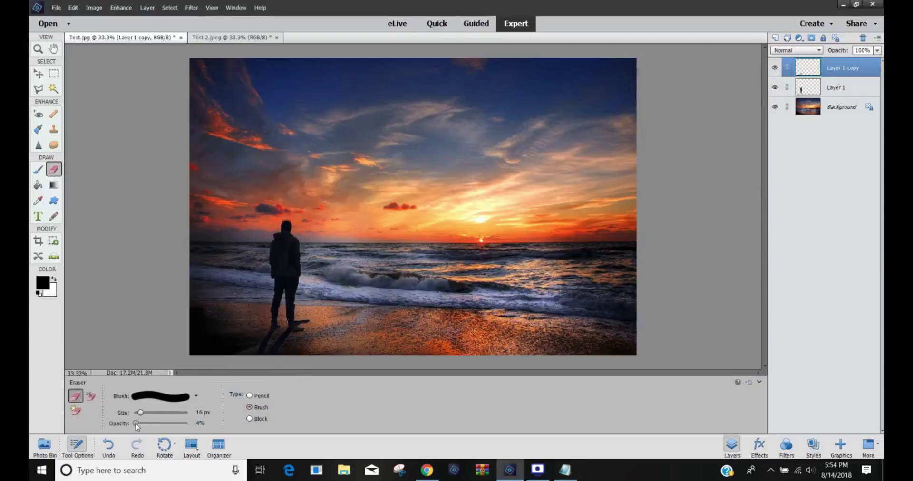
{"action": "left_click_drag", "start_coordinate": [136, 423], "coordinate": [207, 435]}
Rotate the shadow about 2.4 degrees and shift it to line up with the man's shoes, working at 200% zoom
{"action": "left_click", "coordinate": [37, 49]}
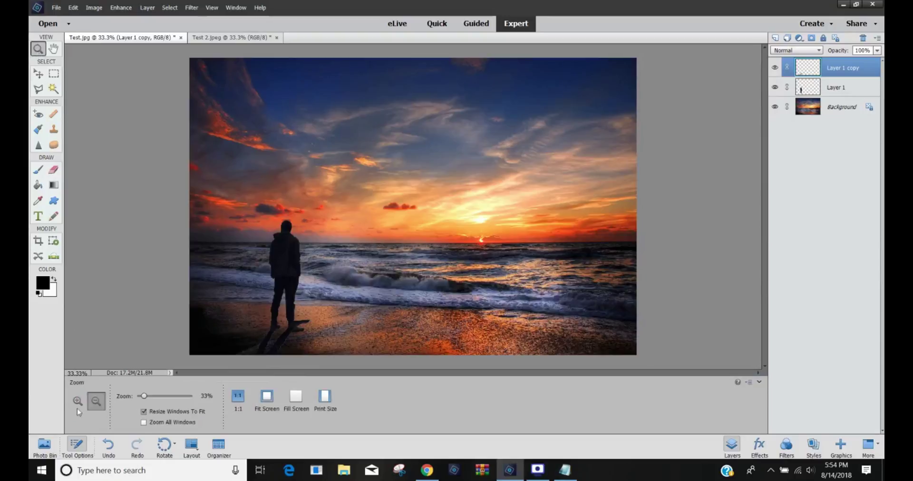
{"action": "left_click", "coordinate": [78, 406]}
{"action": "left_click", "coordinate": [300, 332]}
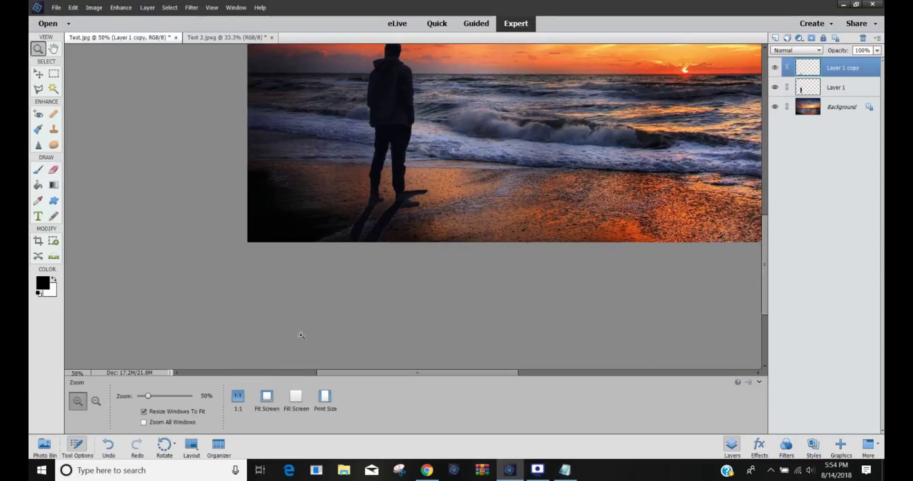
{"action": "left_click", "coordinate": [445, 227]}
{"action": "left_click", "coordinate": [398, 201]}
{"action": "left_click", "coordinate": [382, 201]}
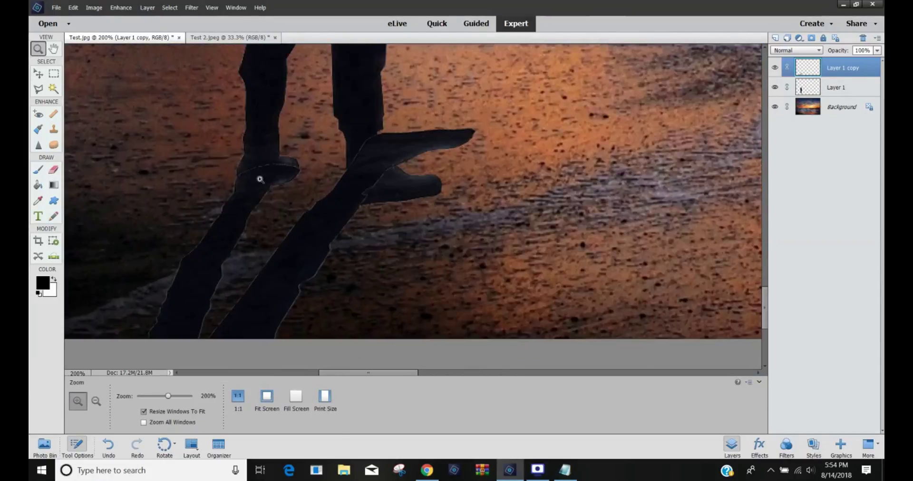
{"action": "left_click", "coordinate": [38, 73]}
{"action": "left_click_drag", "start_coordinate": [389, 245], "coordinate": [402, 232]}
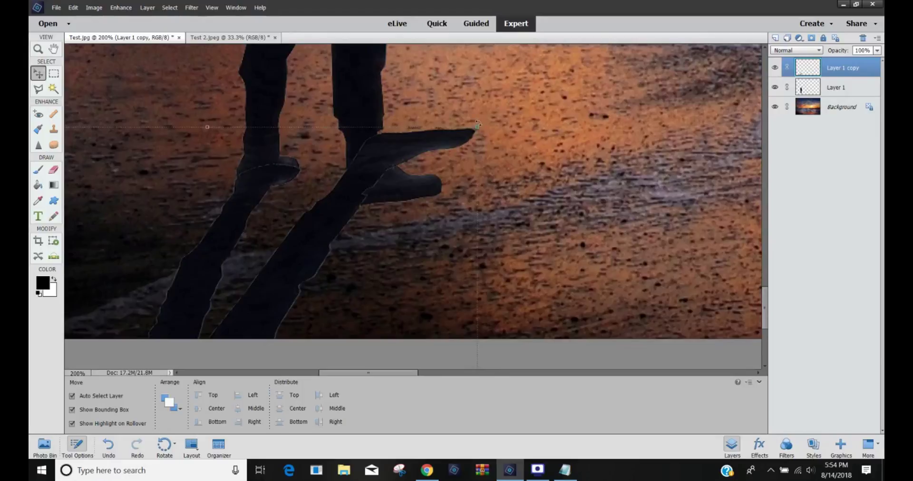
{"action": "left_click_drag", "start_coordinate": [477, 124], "coordinate": [510, 124]}
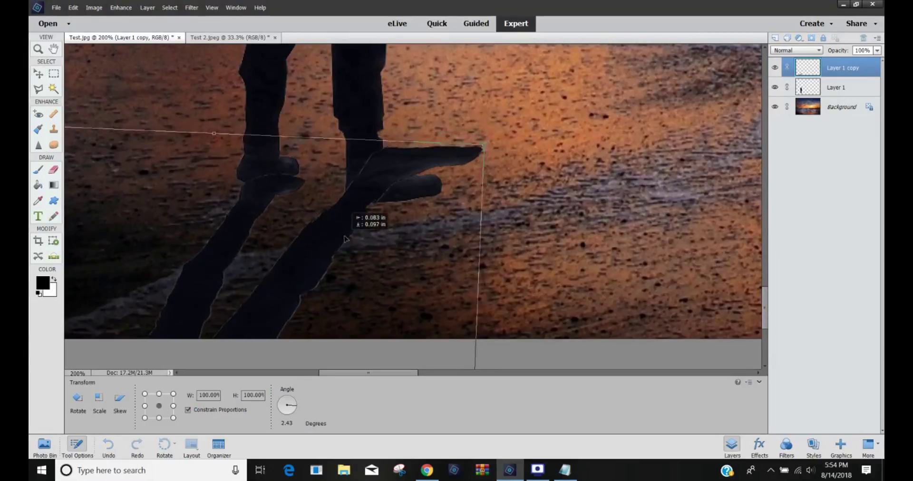
{"action": "left_click_drag", "start_coordinate": [345, 239], "coordinate": [350, 216]}
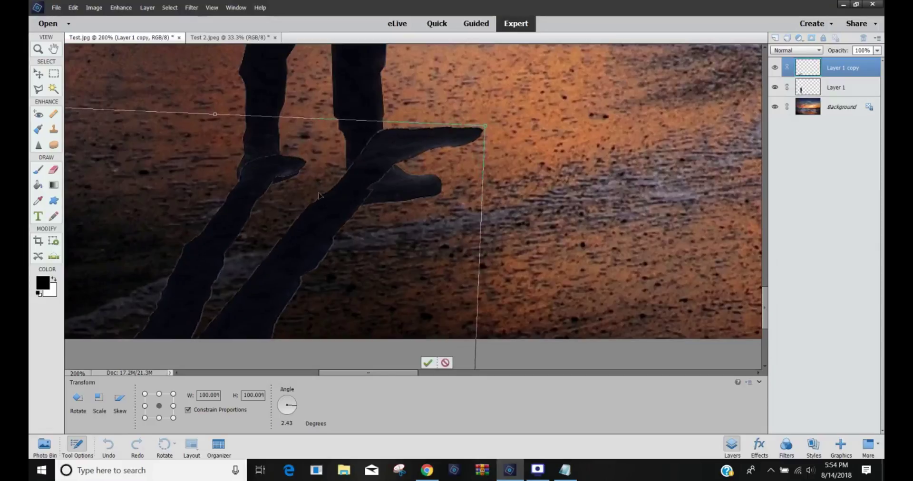
Apply the shadow's rotation and erase the part of the shadow overlapping the man's front shoe with the 16 px eraser
{"action": "left_click", "coordinate": [50, 169]}
{"action": "left_click", "coordinate": [407, 183]}
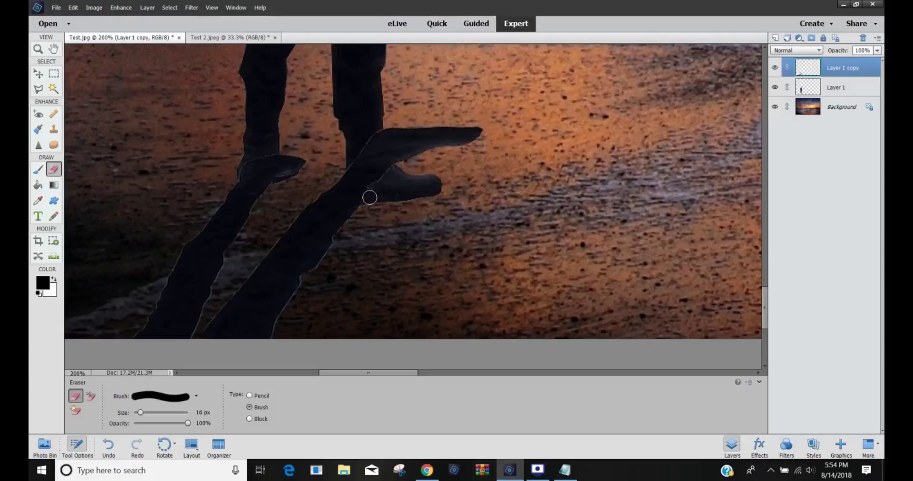
{"action": "mouse_move", "coordinate": [369, 197]}
{"action": "left_mouse_down"}
{"action": "mouse_move", "coordinate": [345, 183]}
{"action": "mouse_move", "coordinate": [370, 189]}
{"action": "mouse_move", "coordinate": [344, 177]}
{"action": "mouse_move", "coordinate": [379, 180]}
{"action": "mouse_move", "coordinate": [356, 164]}
{"action": "mouse_move", "coordinate": [404, 160]}
{"action": "mouse_move", "coordinate": [377, 162]}
{"action": "mouse_move", "coordinate": [387, 167]}
{"action": "mouse_move", "coordinate": [472, 136]}
{"action": "mouse_move", "coordinate": [410, 140]}
{"action": "mouse_move", "coordinate": [411, 149]}
{"action": "mouse_move", "coordinate": [449, 134]}
{"action": "mouse_move", "coordinate": [405, 132]}
{"action": "mouse_move", "coordinate": [399, 151]}
{"action": "mouse_move", "coordinate": [384, 141]}
{"action": "mouse_move", "coordinate": [407, 148]}
{"action": "mouse_move", "coordinate": [365, 139]}
{"action": "mouse_move", "coordinate": [386, 135]}
{"action": "mouse_move", "coordinate": [370, 159]}
{"action": "left_mouse_up"}
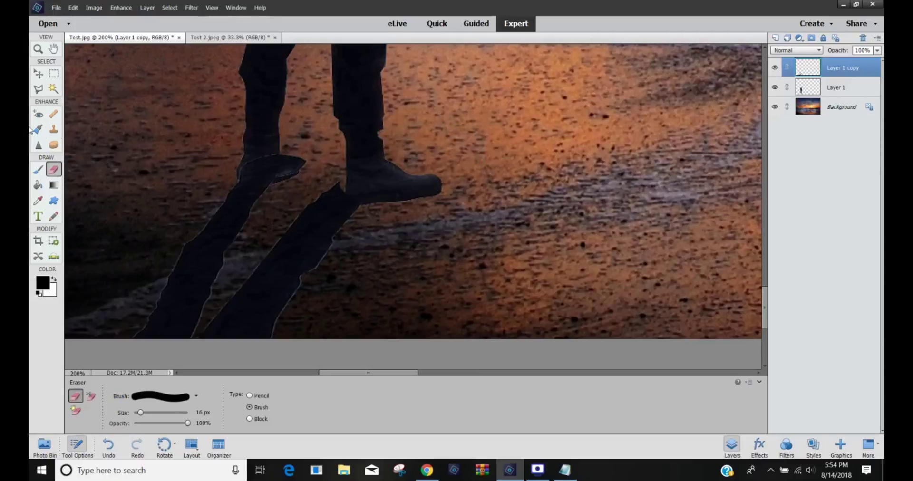
Move the shadow slightly up and to the right against the front shoe, and erase its part overlapping the rear shoe
{"action": "left_click", "coordinate": [39, 76]}
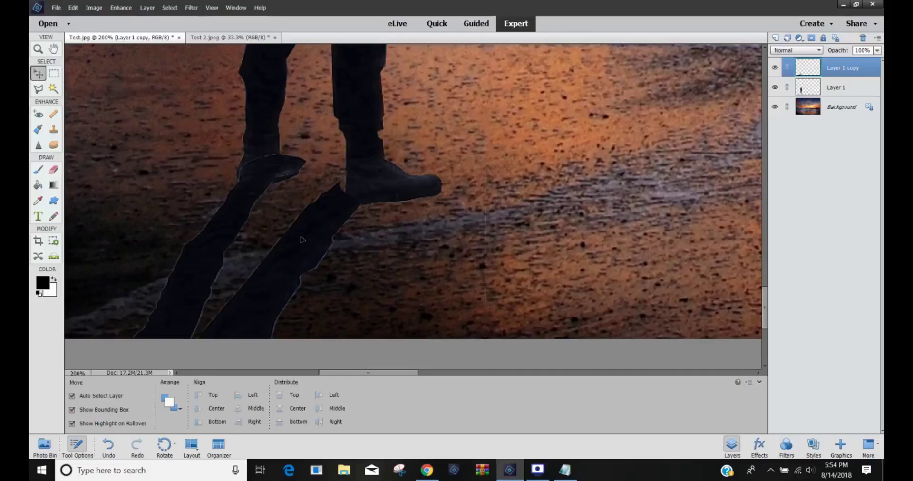
{"action": "left_click_drag", "start_coordinate": [302, 240], "coordinate": [312, 235]}
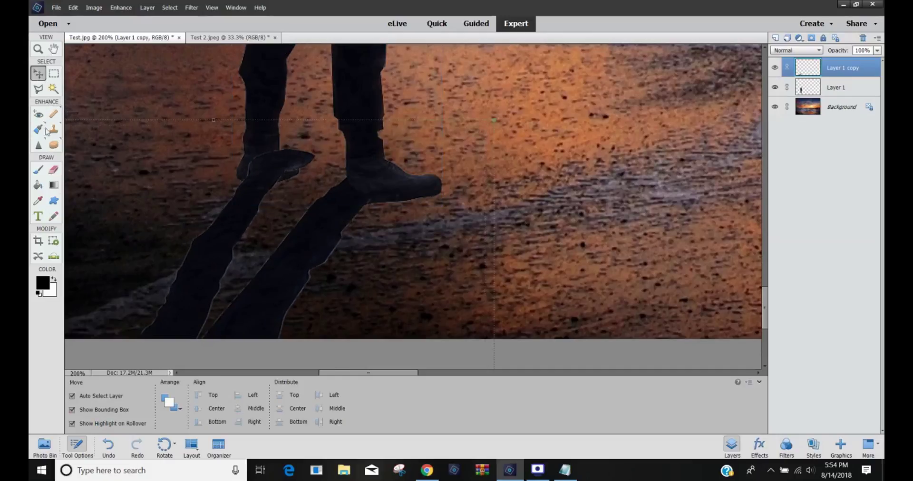
{"action": "left_click", "coordinate": [52, 169]}
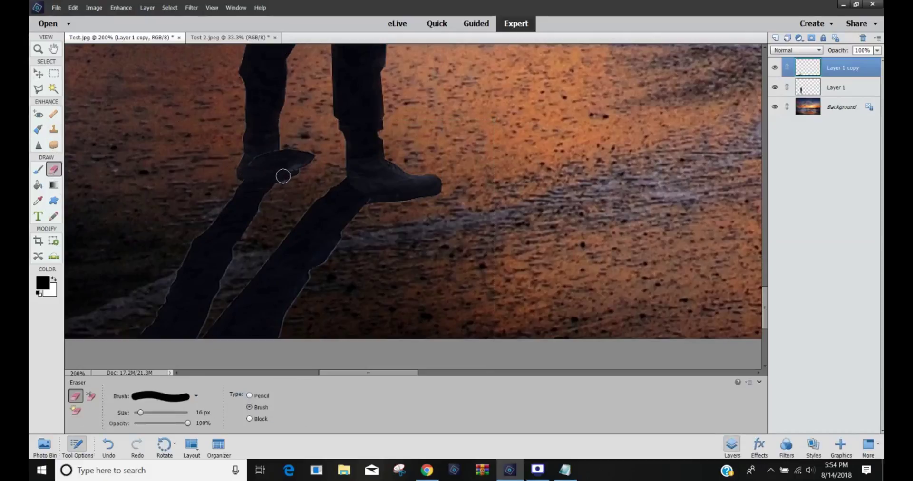
{"action": "mouse_move", "coordinate": [307, 163]}
{"action": "left_mouse_down"}
{"action": "mouse_move", "coordinate": [280, 155]}
{"action": "mouse_move", "coordinate": [306, 152]}
{"action": "mouse_move", "coordinate": [256, 155]}
{"action": "mouse_move", "coordinate": [280, 158]}
{"action": "left_mouse_up"}
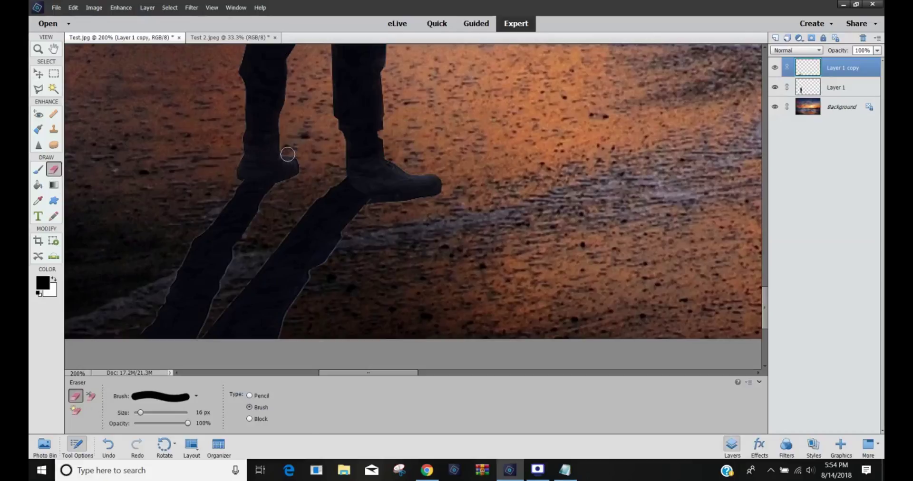
{"action": "scroll", "coordinate": [291, 157], "scroll_direction": "down", "scroll_amount": 1}
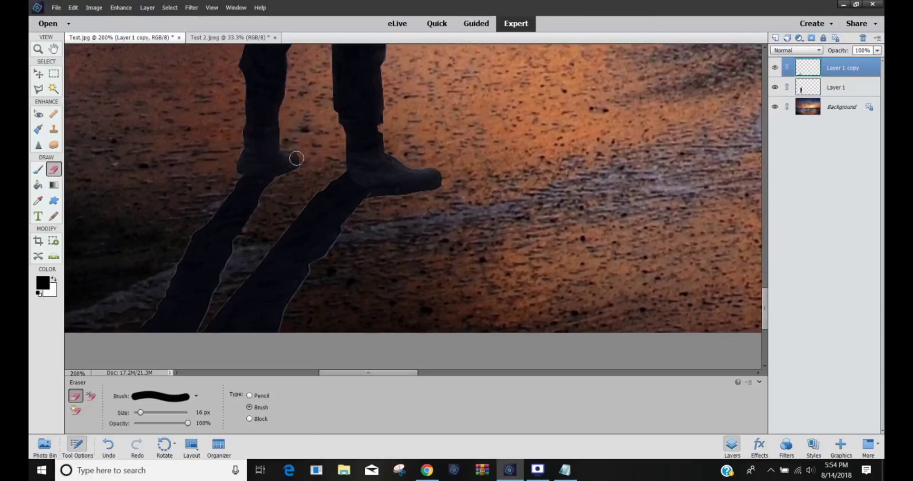
{"action": "scroll", "coordinate": [287, 161], "scroll_direction": "up", "scroll_amount": 3}
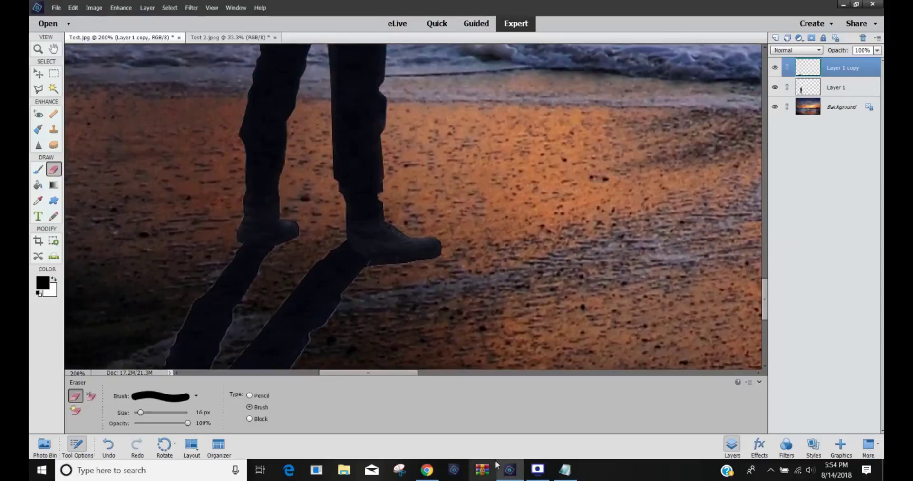
Switch to Notepad and add the line "Step 14: Make the shadow layer 75% opacity" below step 13
{"action": "left_click", "coordinate": [565, 469]}
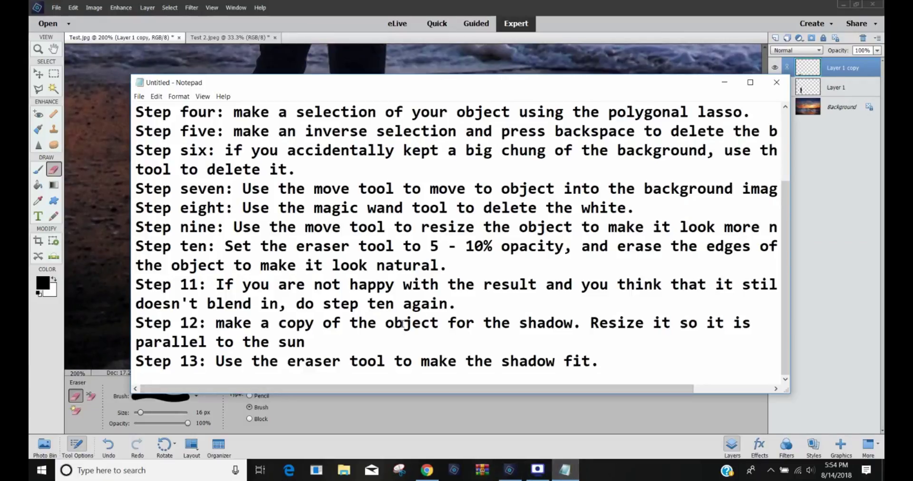
{"action": "key", "text": "Return"}
{"action": "type", "text": "S"}
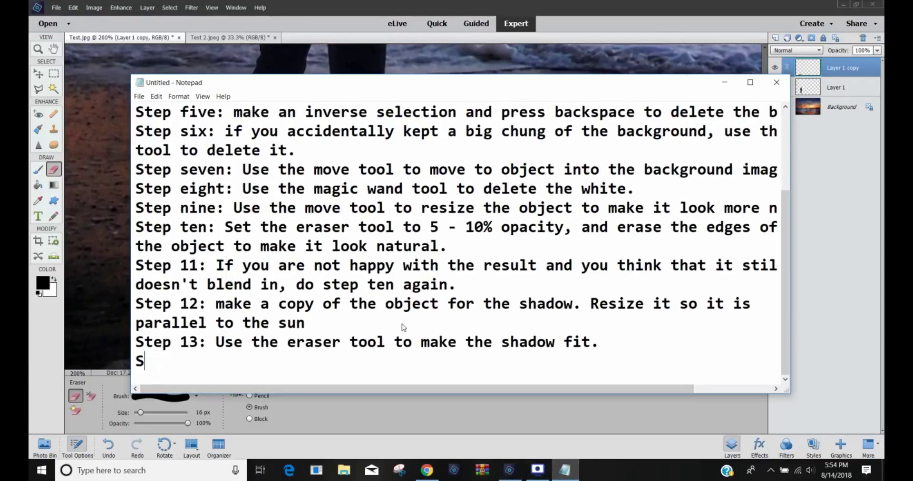
{"action": "type", "text": "tep 14:"}
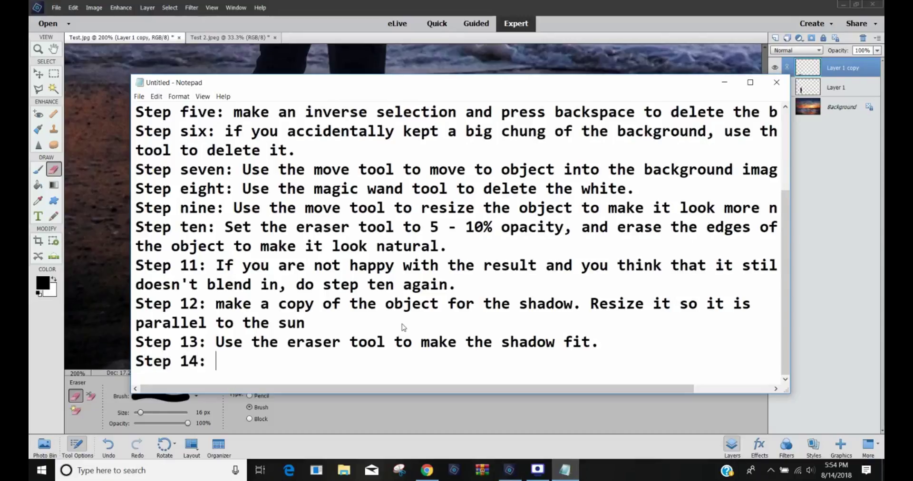
{"action": "type", "text": " Make the "}
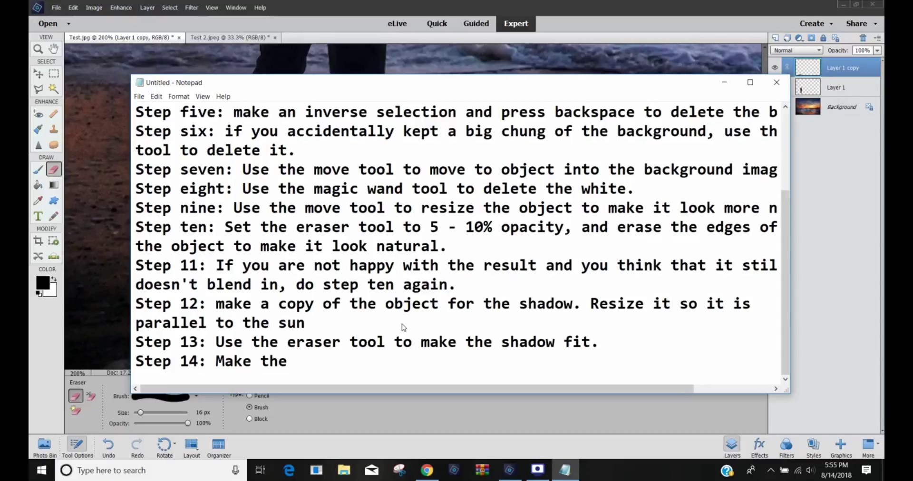
{"action": "type", "text": "shadow laye"}
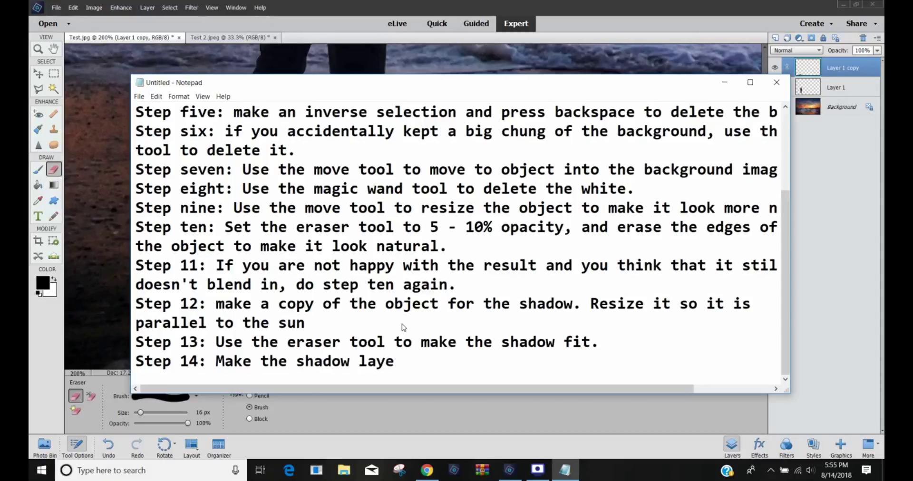
{"action": "type", "text": "r 75% opacity"}
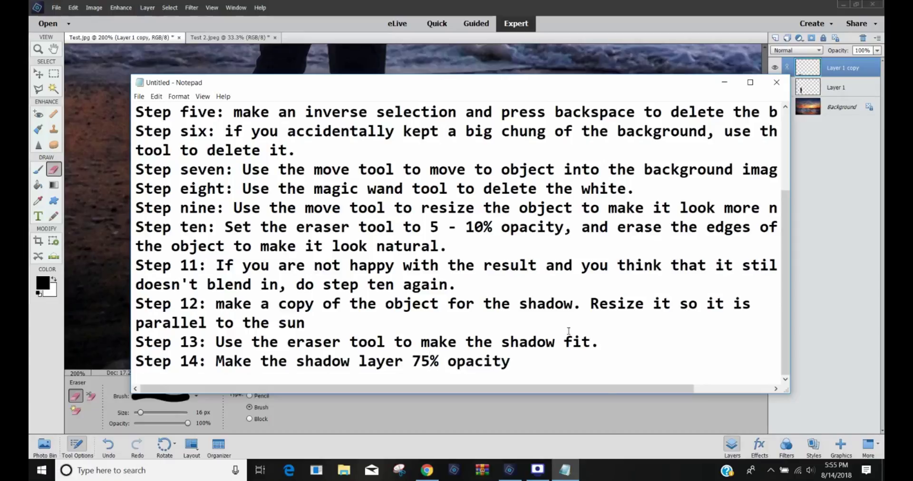
Switch back to Photoshop Elements and set the opacity of the shadow layer, Layer 1 copy, to 75%
{"action": "left_click", "coordinate": [572, 410]}
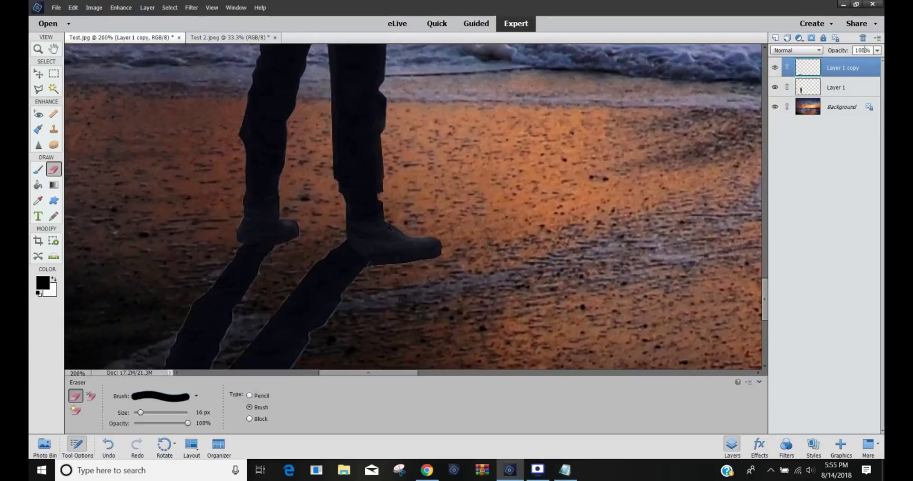
{"action": "type", "text": "75"}
{"action": "key", "text": "Return"}
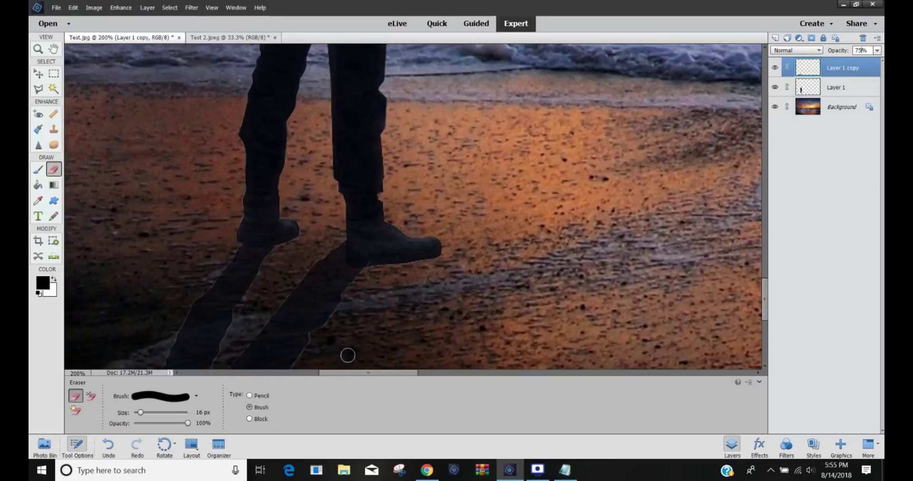
Switch to Notepad and add the line "Step 15: Use the smart brush tool." below step 14
{"action": "left_click", "coordinate": [565, 470]}
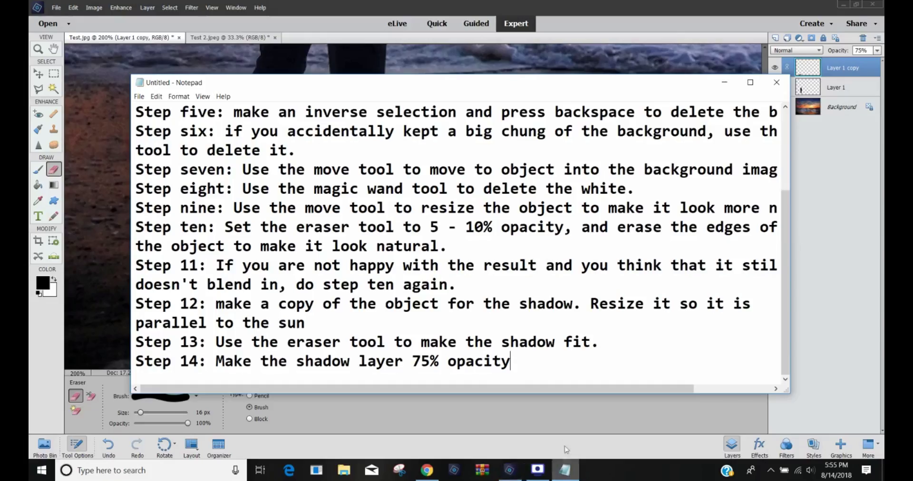
{"action": "key", "text": "Return"}
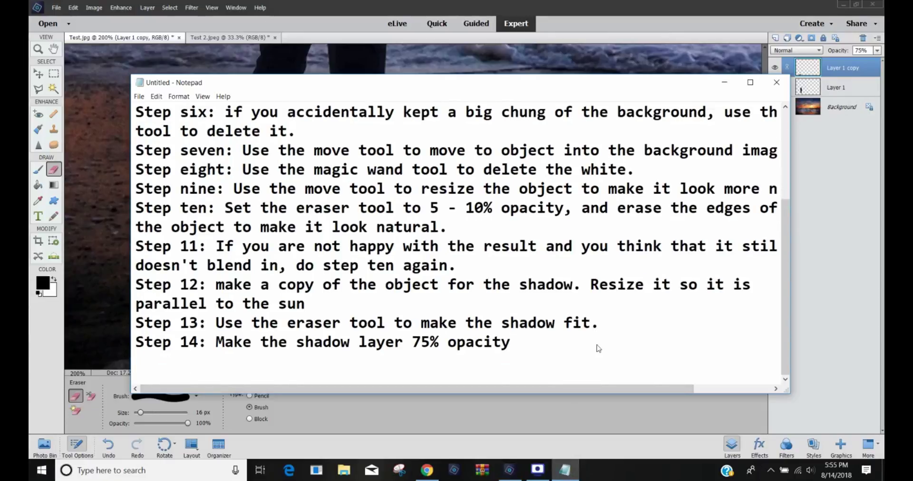
{"action": "type", "text": "Step 25"}
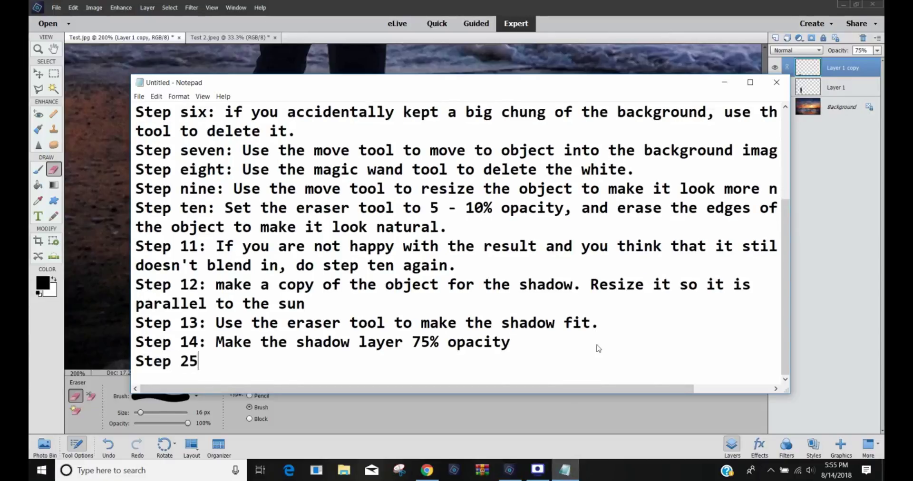
{"action": "key", "text": "BackSpace"}
{"action": "key", "text": "BackSpace"}
{"action": "key", "text": "BackSpace"}
{"action": "type", "text": "15: Use the smart "}
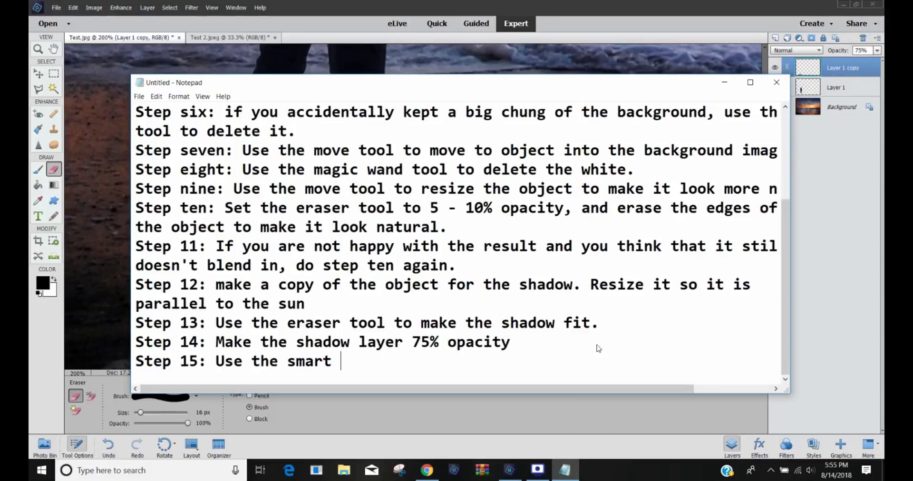
{"action": "type", "text": "B"}
{"action": "key", "text": "BackSpace"}
{"action": "type", "text": "b"}
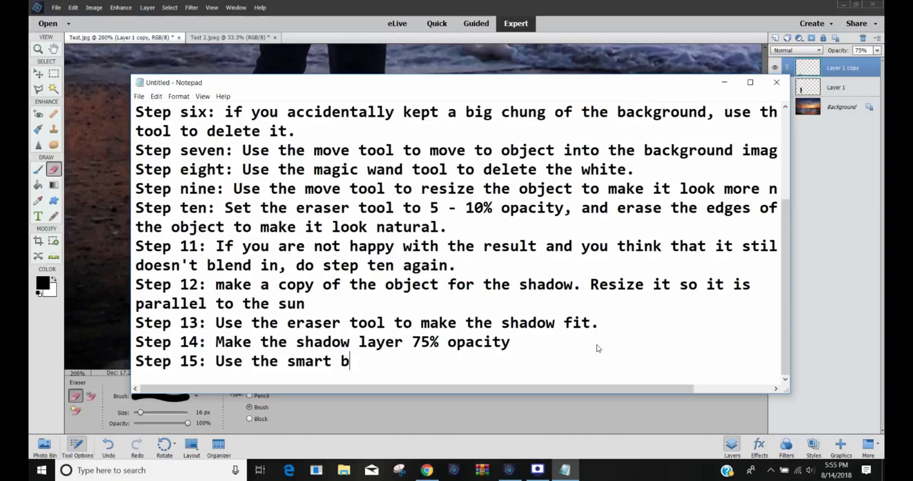
{"action": "type", "text": "rsuh"}
{"action": "key", "text": "BackSpace"}
{"action": "key", "text": "BackSpace"}
{"action": "type", "text": "sh tool."}
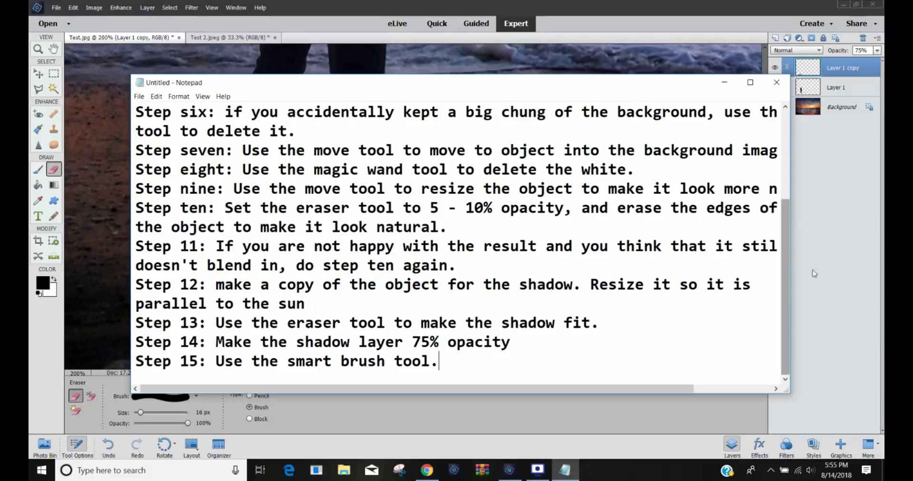
Back in Photoshop Elements, apply the Blue Skies Smart Brush at 2500 px across the whole image at 33.3% zoom, and deselect
{"action": "left_click", "coordinate": [836, 266]}
{"action": "left_click", "coordinate": [38, 48]}
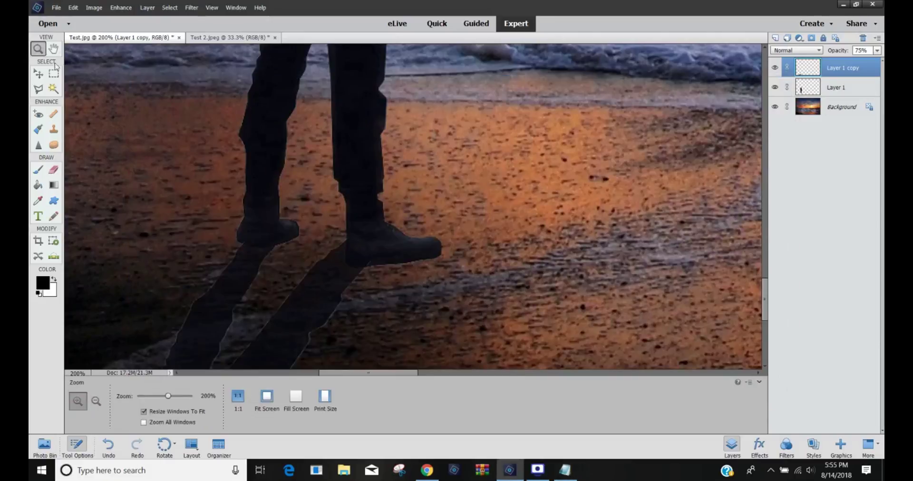
{"action": "left_click", "coordinate": [96, 400]}
{"action": "left_click", "coordinate": [564, 197]}
{"action": "left_click", "coordinate": [593, 133]}
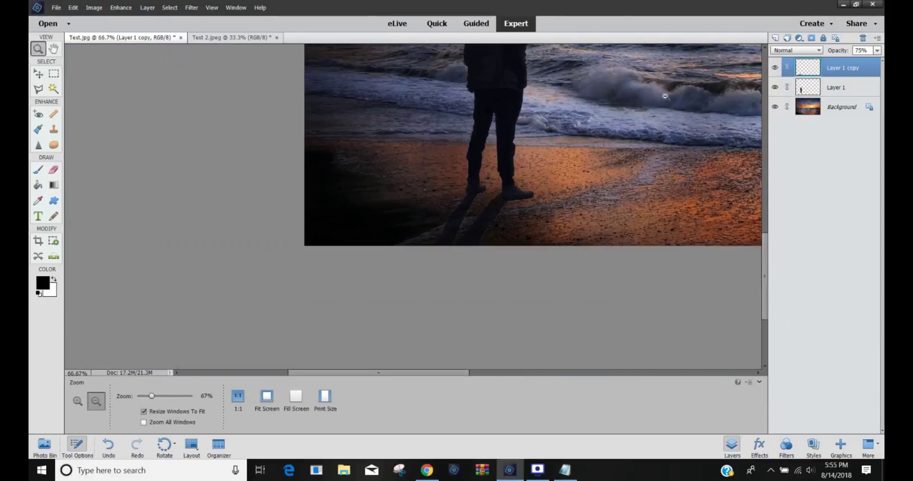
{"action": "left_click", "coordinate": [690, 87]}
{"action": "left_click", "coordinate": [693, 101]}
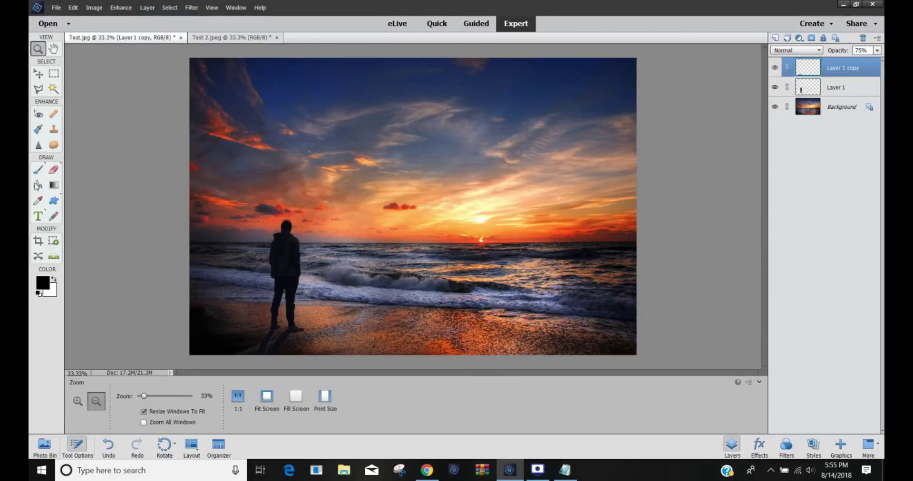
{"action": "left_click", "coordinate": [38, 129]}
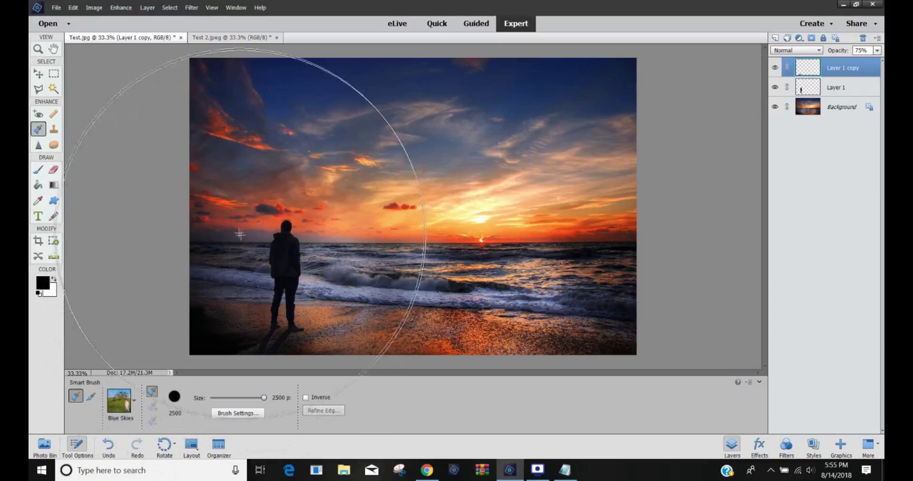
{"action": "left_click", "coordinate": [228, 222]}
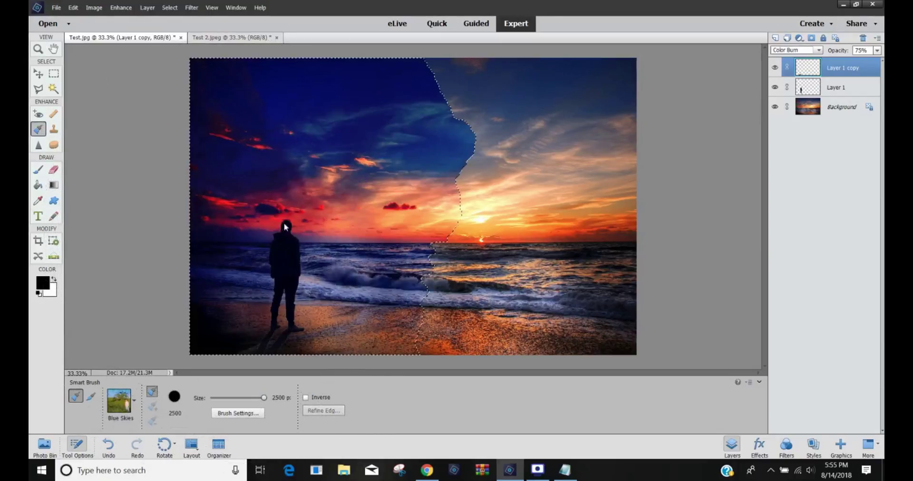
{"action": "left_click_drag", "start_coordinate": [285, 223], "coordinate": [490, 238]}
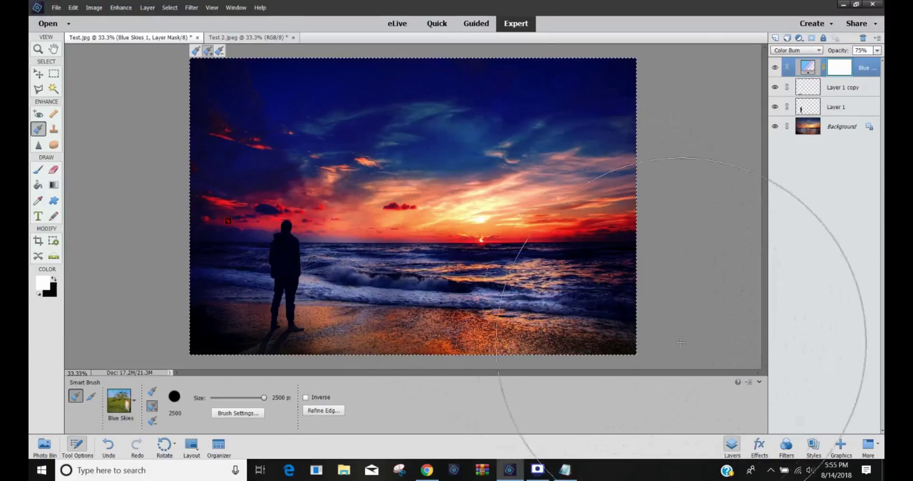
{"action": "key", "text": "ctrl+d"}
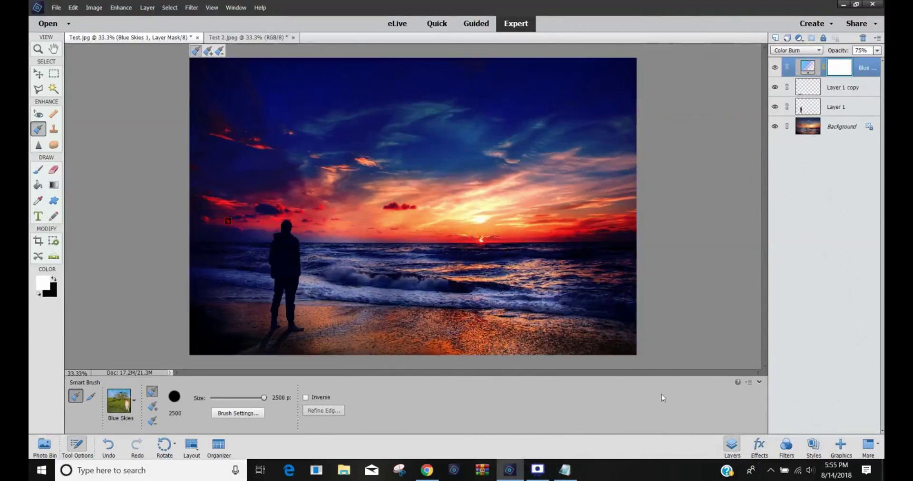
Switch to Notepad and write "ALL DONE!!!!!!" a few blank lines below step 15
{"action": "left_click", "coordinate": [564, 469]}
{"action": "scroll", "coordinate": [540, 351], "scroll_direction": "down", "scroll_amount": 1}
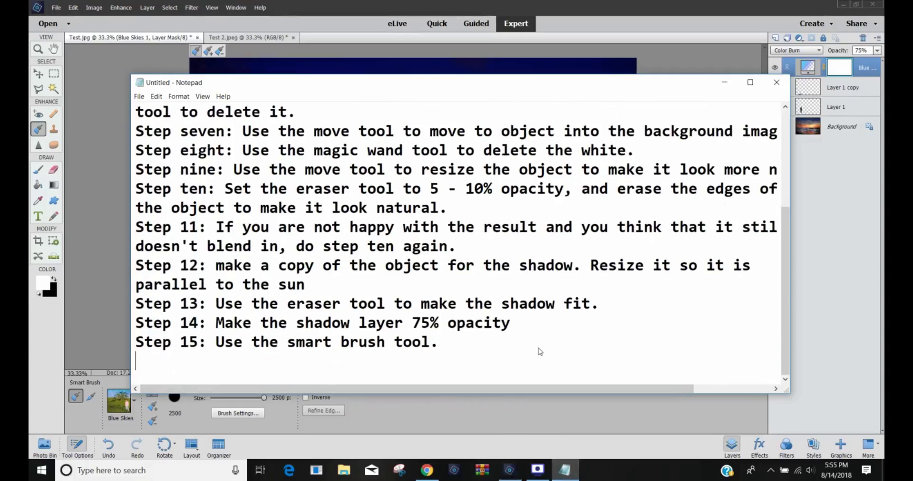
{"action": "scroll", "coordinate": [540, 352], "scroll_direction": "down", "scroll_amount": 2}
{"action": "type", "text": "LL "}
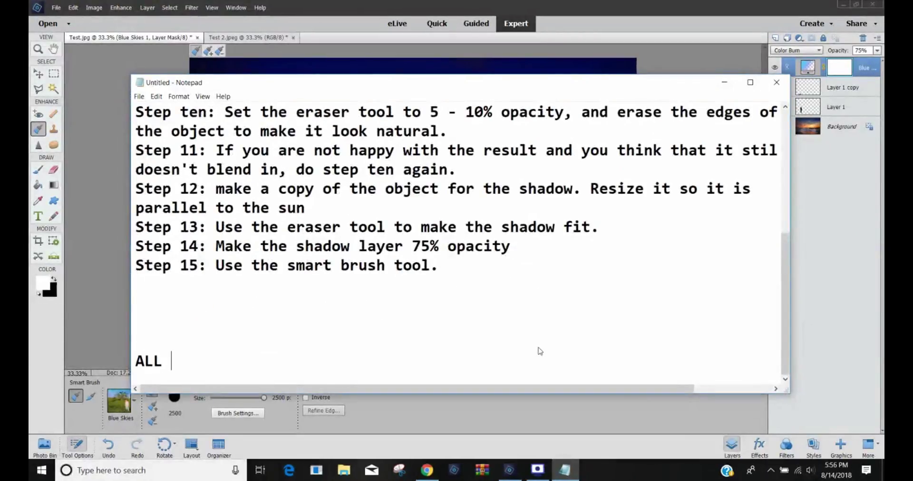
{"action": "type", "text": "DONE!!!!!!"}
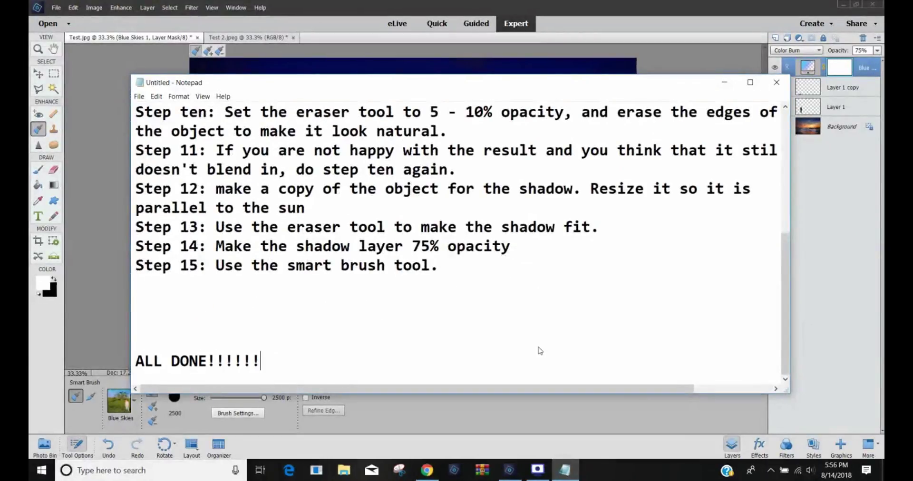
Add the line "FOLLOW AND SMASH THAT BELL" two blank lines below the closing remark
{"action": "key", "text": "Return"}
{"action": "key", "text": "Return"}
{"action": "key", "text": "Return"}
{"action": "type", "text": "FOLLOW"}
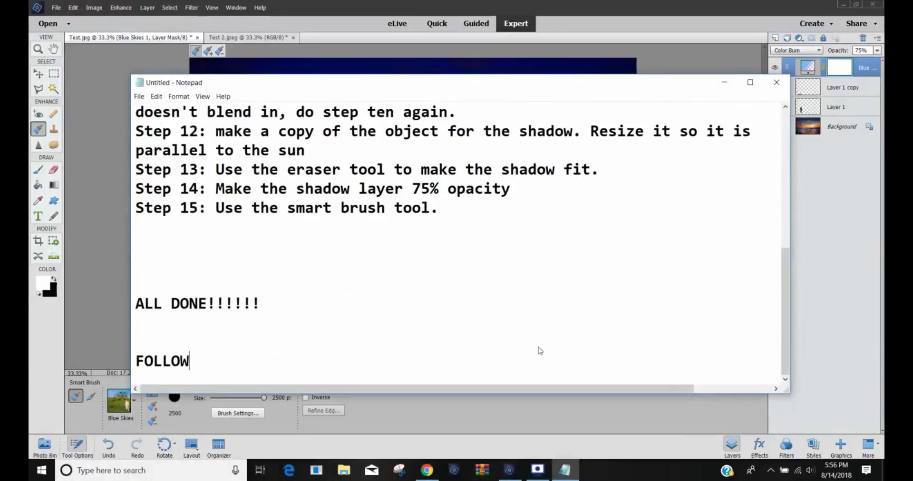
{"action": "type", "text": " AND SMASH R"}
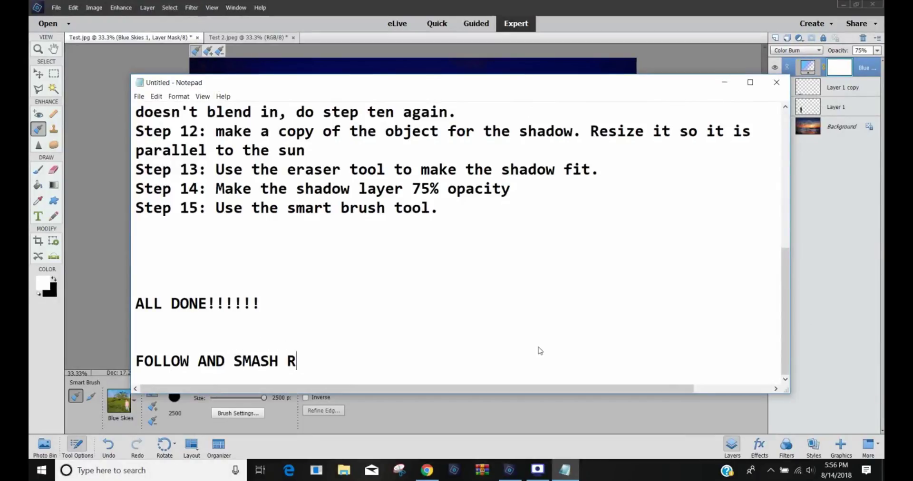
{"action": "key", "text": "BackSpace"}
{"action": "type", "text": "THAT BELL"}
Add the line "LIKE AND SHARE THE VIDEO" with two blank lines before and after it
{"action": "key", "text": "Return"}
{"action": "key", "text": "Return"}
{"action": "key", "text": "Return"}
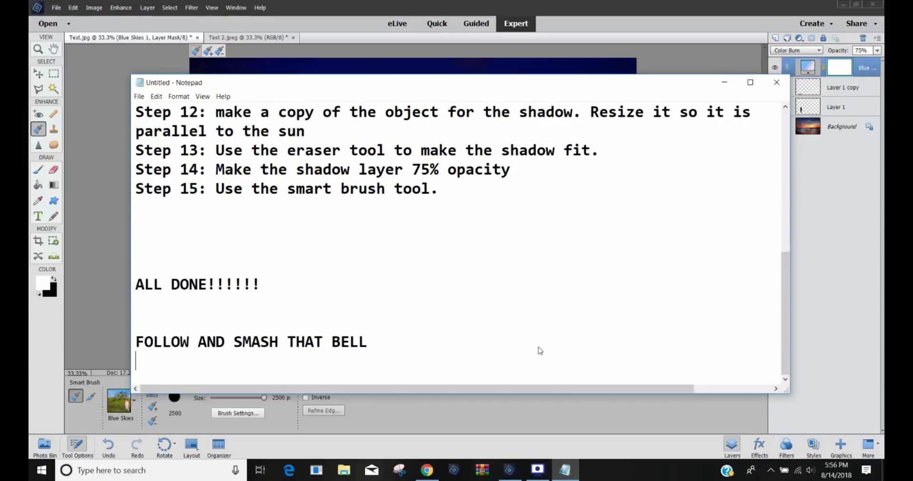
{"action": "type", "text": "KE "}
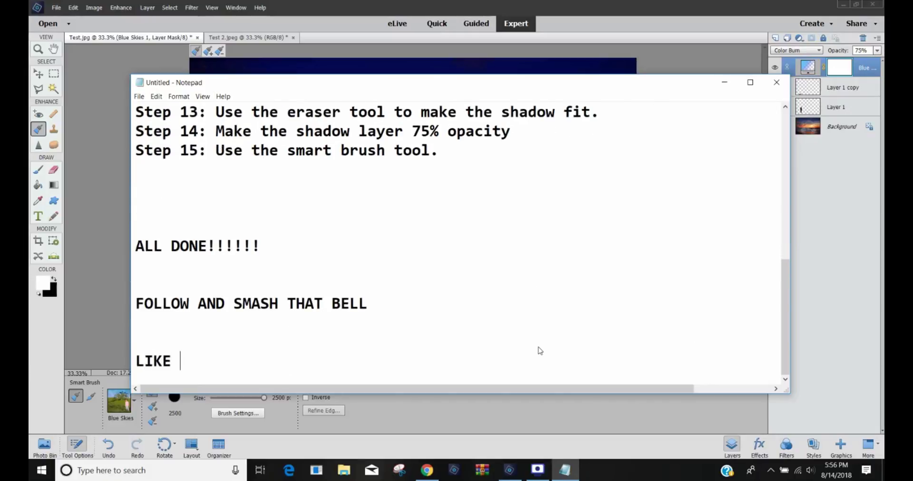
{"action": "type", "text": "AND SHARE THE VIDEO"}
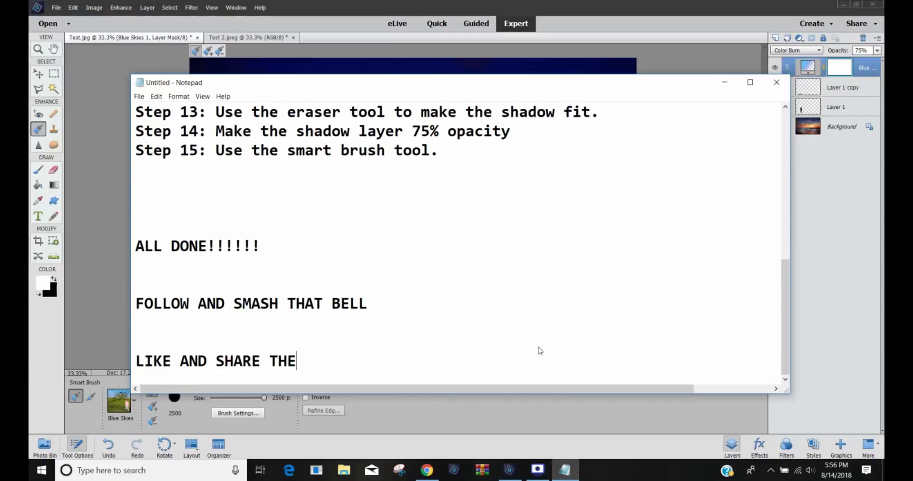
{"action": "key", "text": "Return"}
{"action": "key", "text": "Return"}
{"action": "key", "text": "Return"}
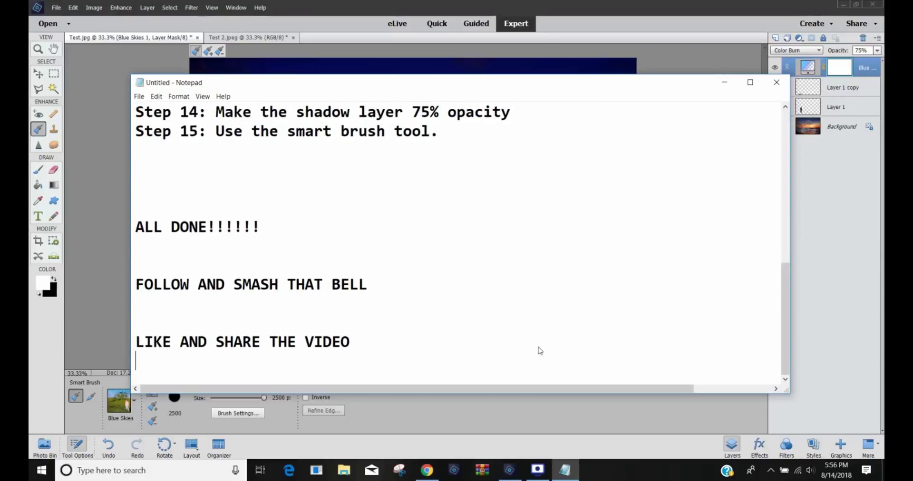
{"action": "type", "text": "HVA+C"}
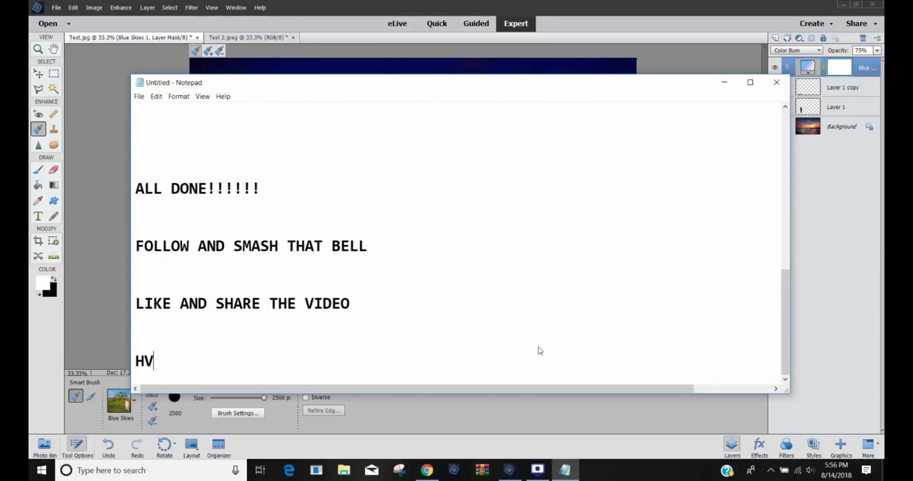
{"action": "key", "text": "BackSpace"}
{"action": "key", "text": "BackSpace"}
{"action": "key", "text": "BackSpace"}
{"action": "key", "text": "BackSpace"}
{"action": "type", "text": "AVE"}
{"action": "key", "text": "BackSpace"}
{"action": "key", "text": "BackSpace"}
{"action": "key", "text": "BackSpace"}
{"action": "key", "text": "BackSpace"}
{"action": "key", "text": "BackSpace"}
Write the line "YOU CAN DOWNLOAD THE IMAGE BY CLICKING FILE - SAVE AS" at the end of the notes
{"action": "type", "text": "YOU CAN DO"}
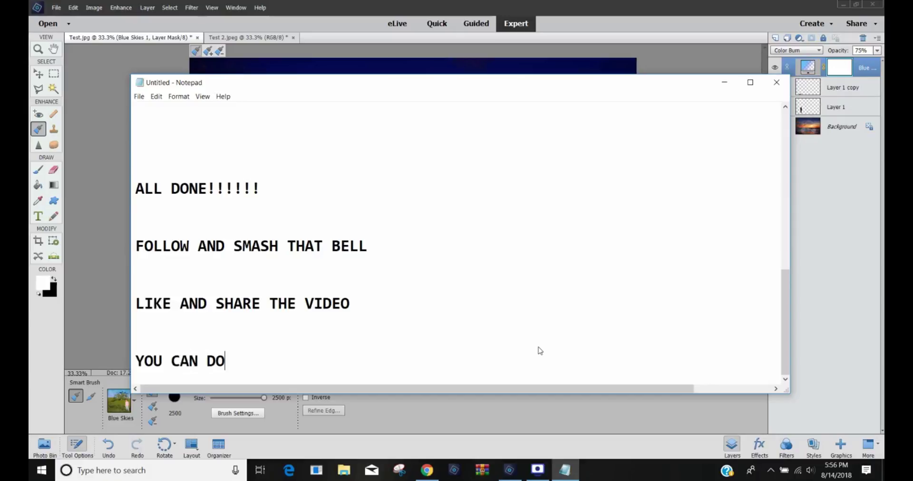
{"action": "type", "text": "WNL"}
{"action": "key", "text": "BackSpace"}
{"action": "type", "text": "NLOAD THE "}
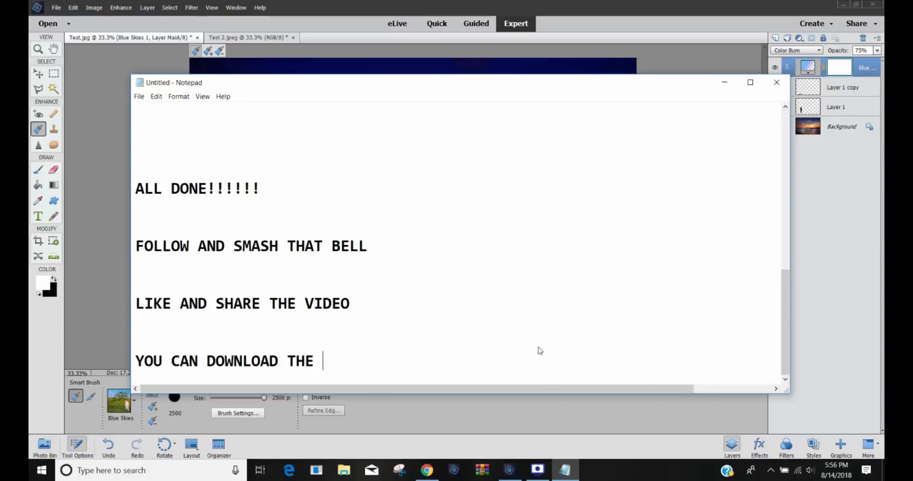
{"action": "type", "text": "IMAGR BY"}
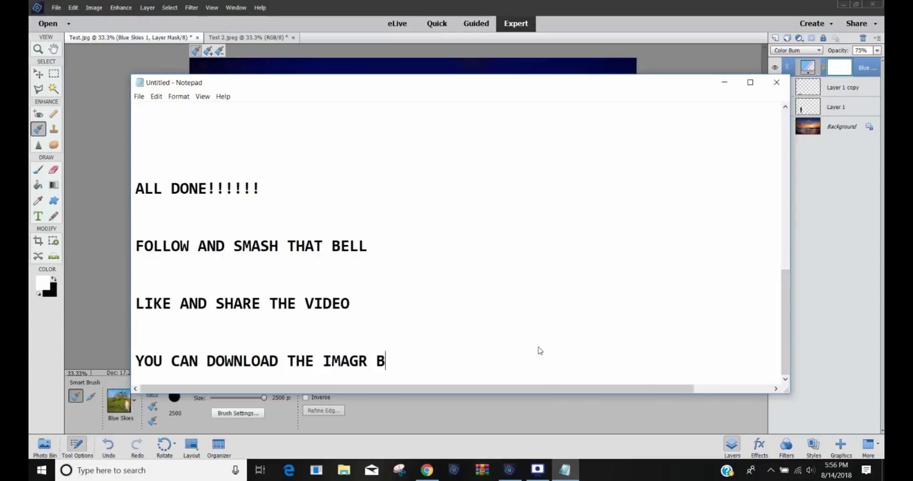
{"action": "key", "text": "BackSpace"}
{"action": "key", "text": "BackSpace"}
{"action": "key", "text": "BackSpace"}
{"action": "key", "text": "BackSpace"}
{"action": "type", "text": "E BY CLICKING"}
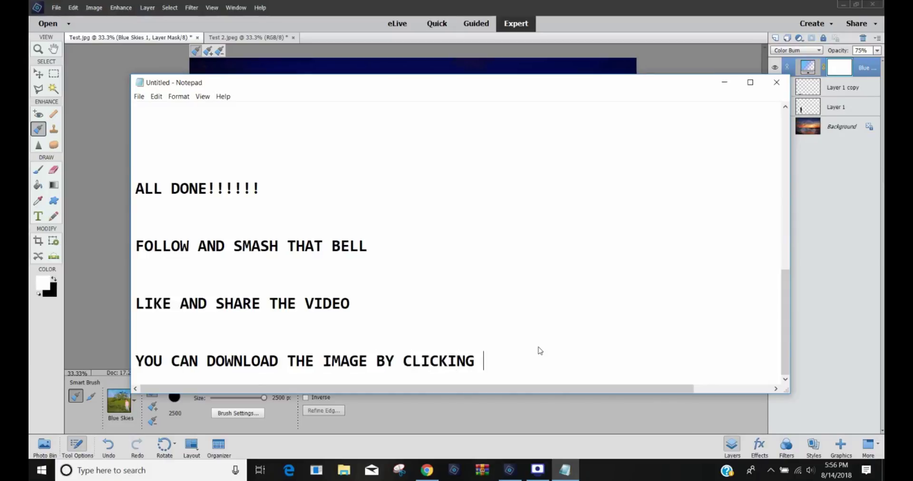
{"action": "type", "text": " FILE - SAVE AS"}
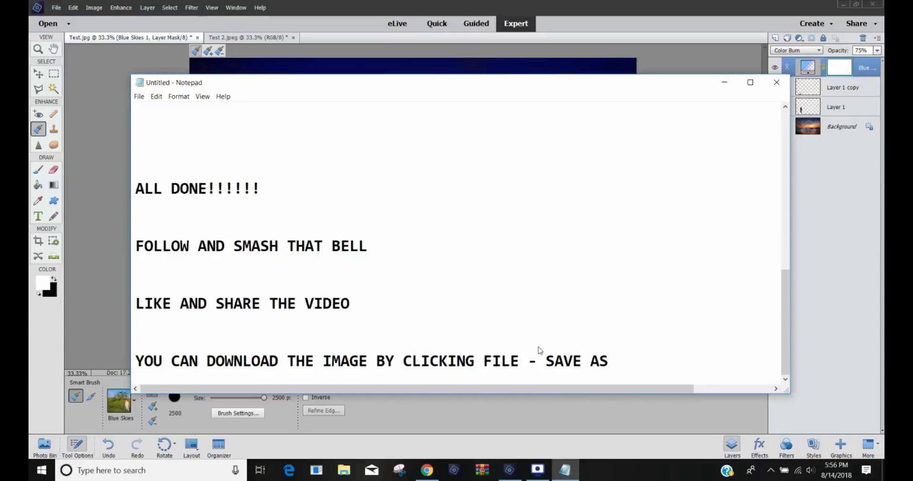
Finish the notes with the separate line "HAVE AN AMAZING DAYYYYYY!!!!!!!!!!!!!" after two blank lines
{"action": "key", "text": "Return"}
{"action": "key", "text": "Return"}
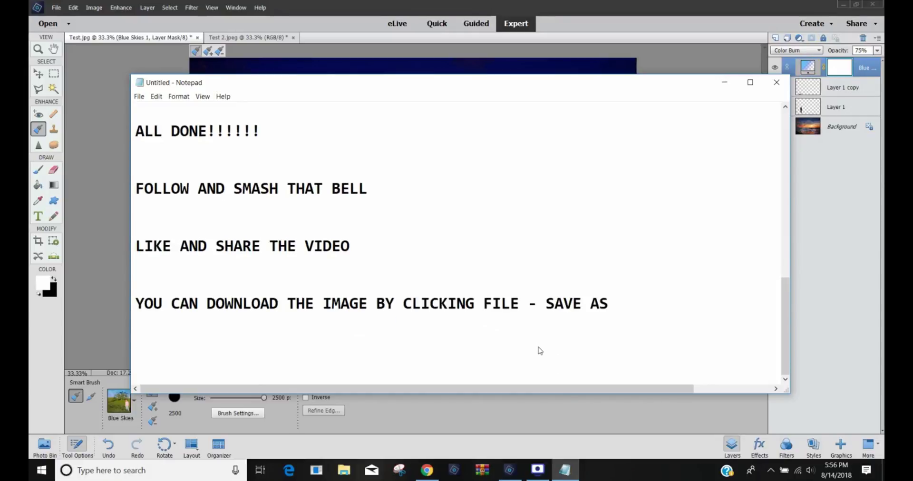
{"action": "type", "text": "HAVE AN AMA"}
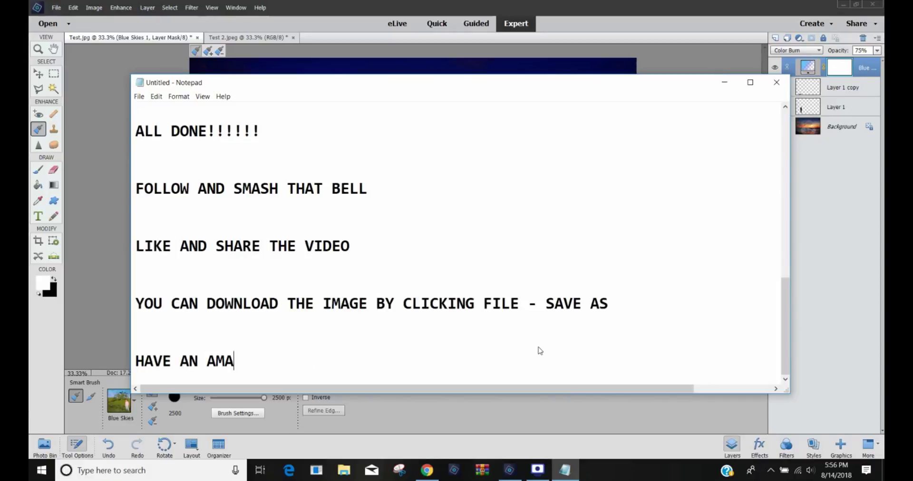
{"action": "type", "text": "ZING DAYYYYYY!"}
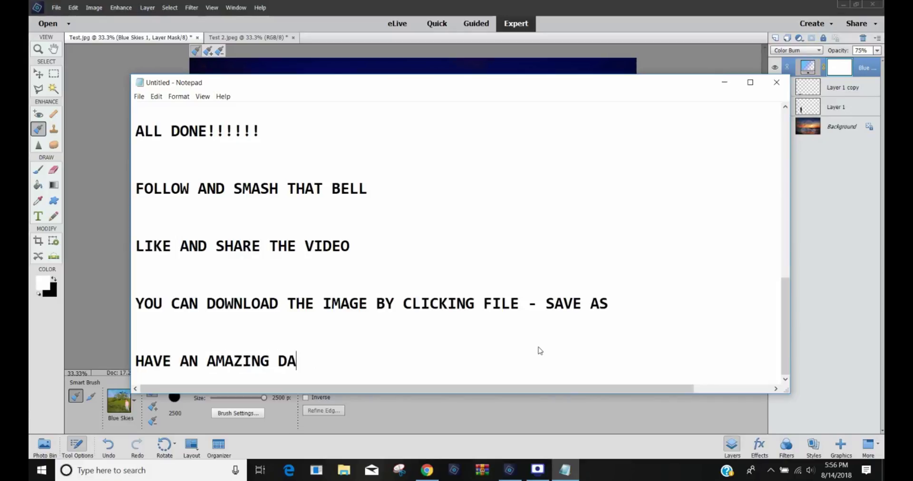
{"action": "type", "text": "!!!!!!!!!!!!"}
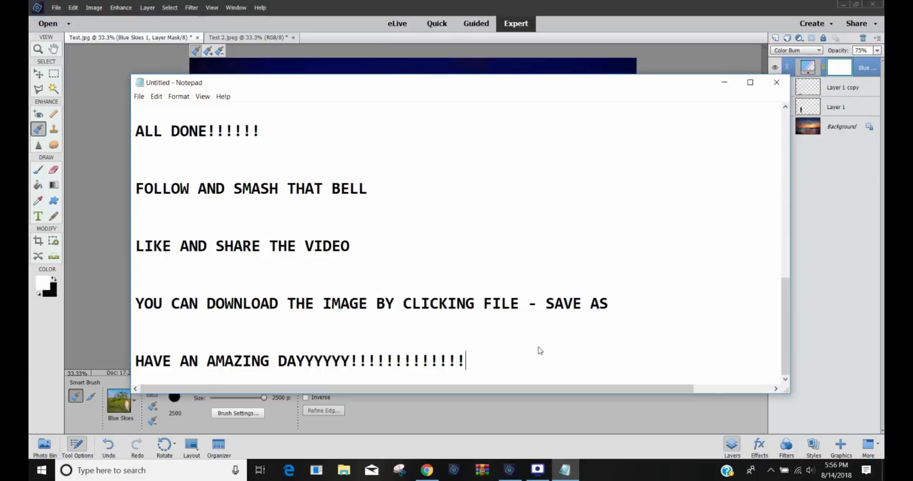